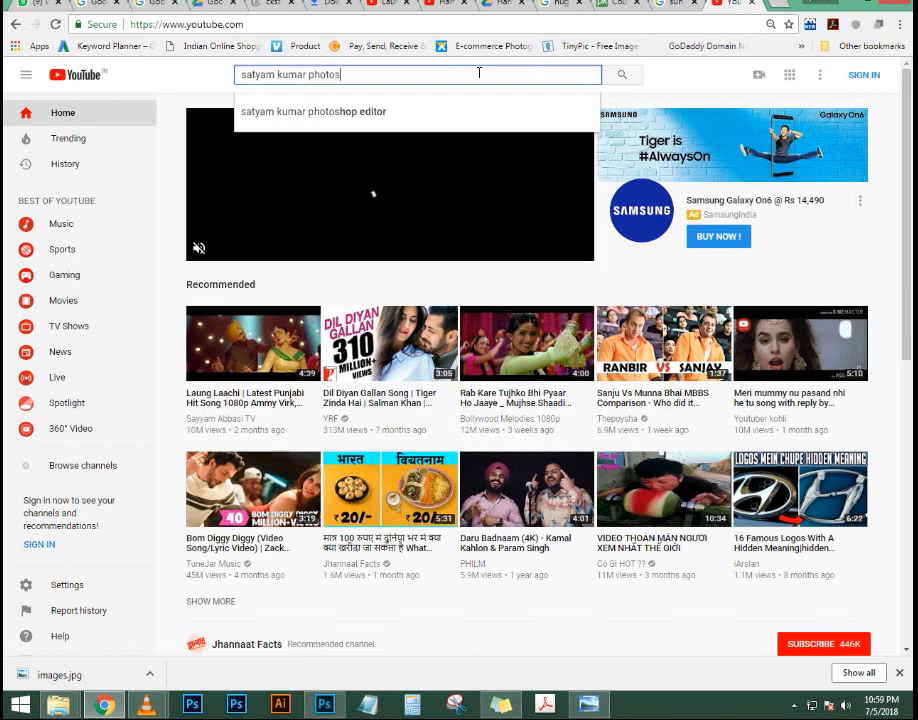
# Search YouTube for the Photoshop editing channel and open its channel page
pyautogui.press('Return')
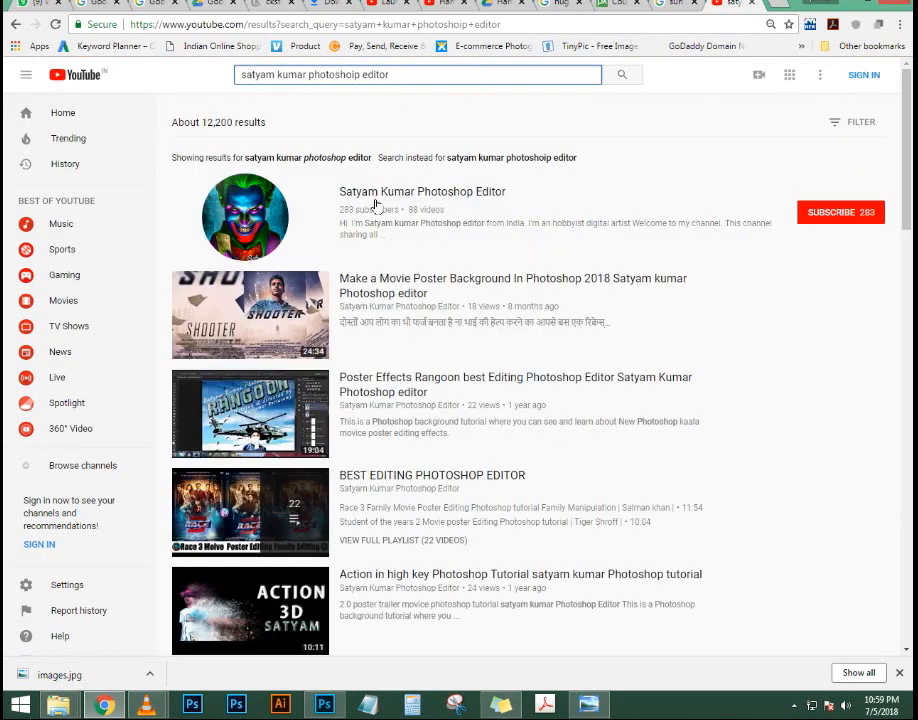
pyautogui.click(375, 205)
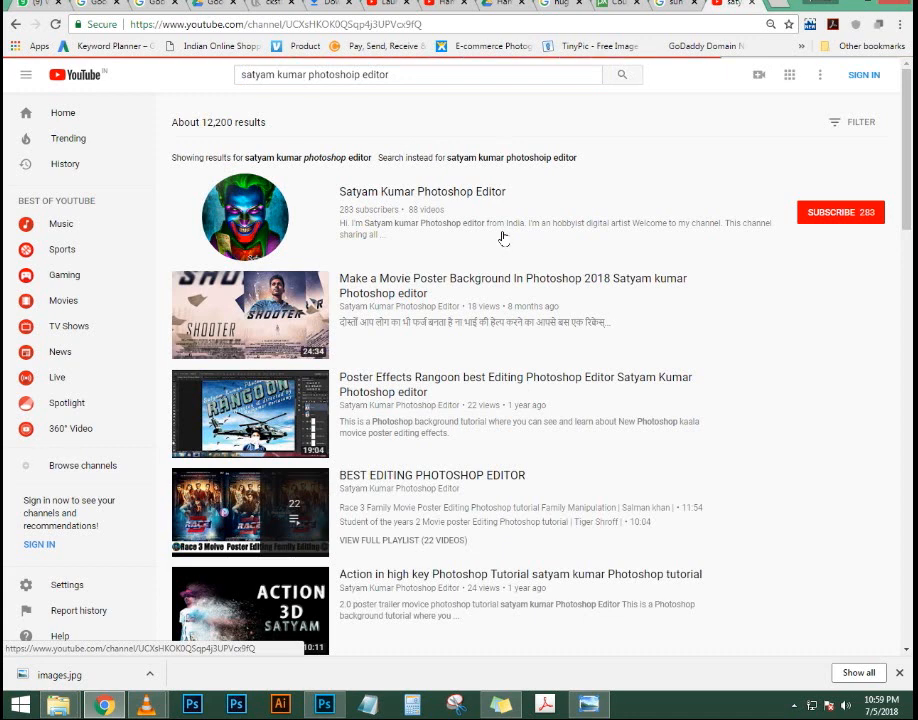
pyautogui.click(812, 253)
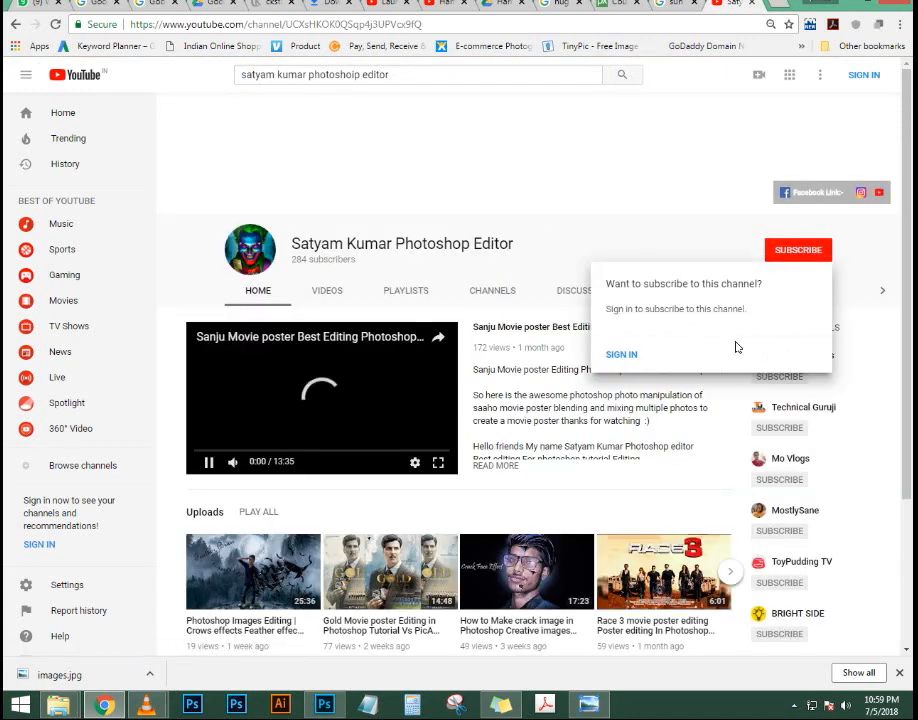
pyautogui.click(621, 354)
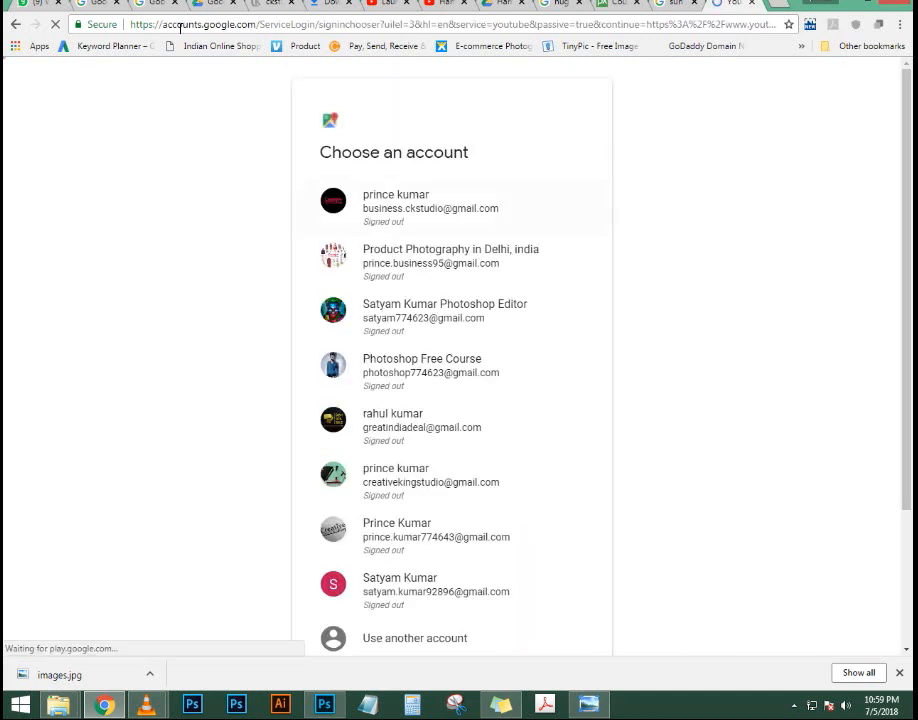
pyautogui.click(13, 27)
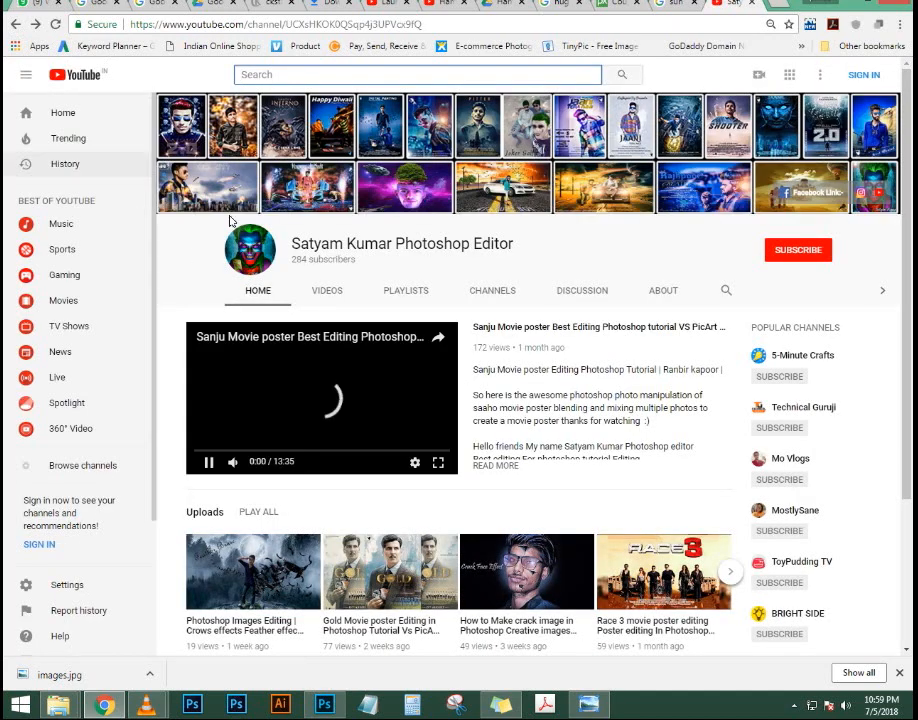
# Browse the channel's uploaded videos down to the oldest entries and back through the recent ones
pyautogui.click(338, 293)
pyautogui.scroll(-5, 520, 348)
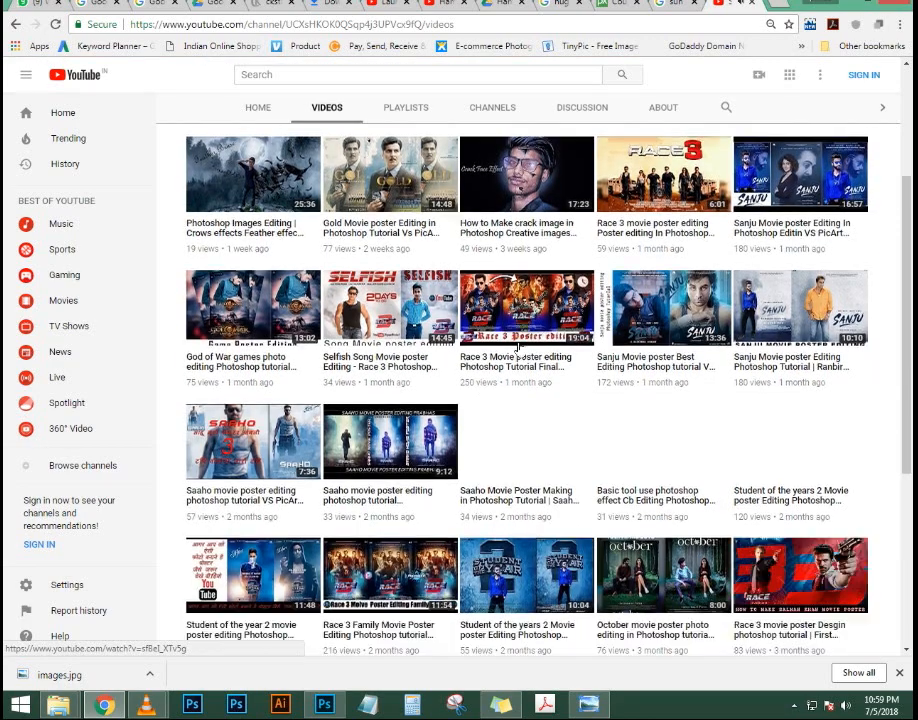
pyautogui.scroll(-5, 540, 343)
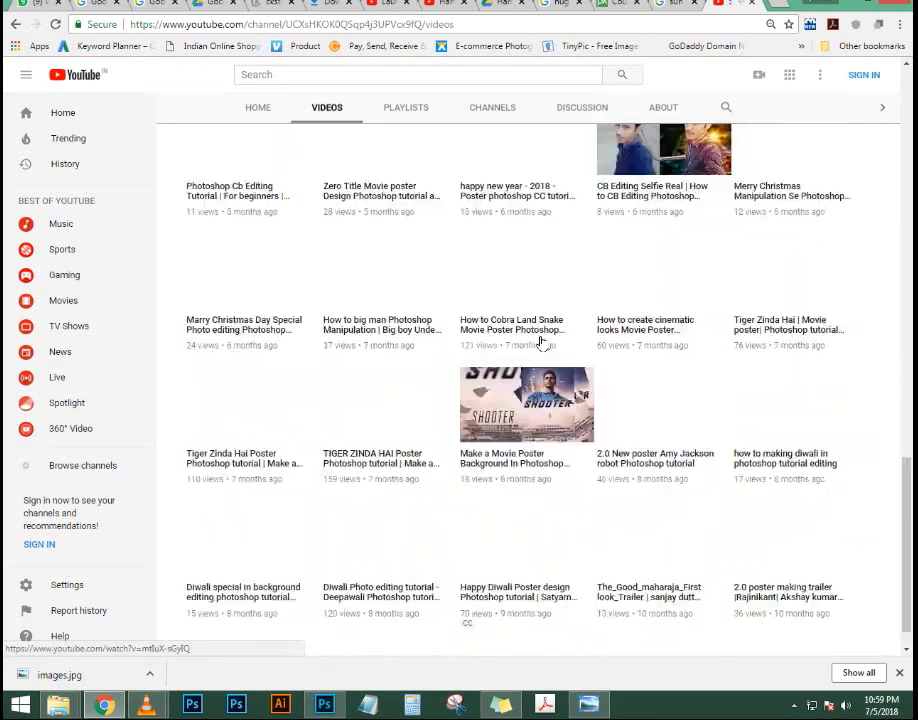
pyautogui.scroll(-1, 540, 343)
pyautogui.scroll(-3, 540, 343)
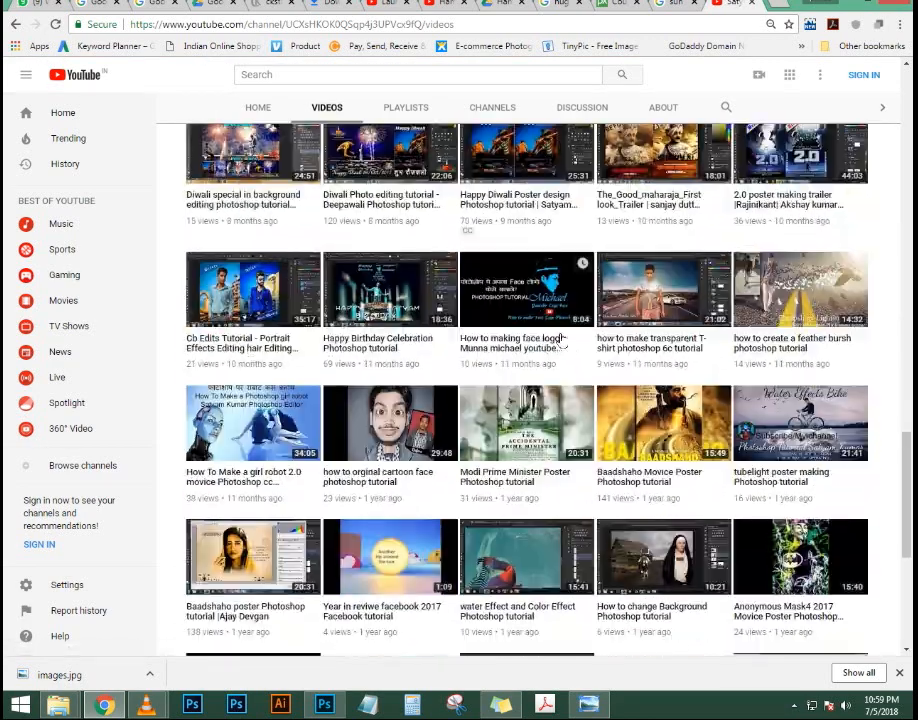
pyautogui.scroll(-2, 390, 328)
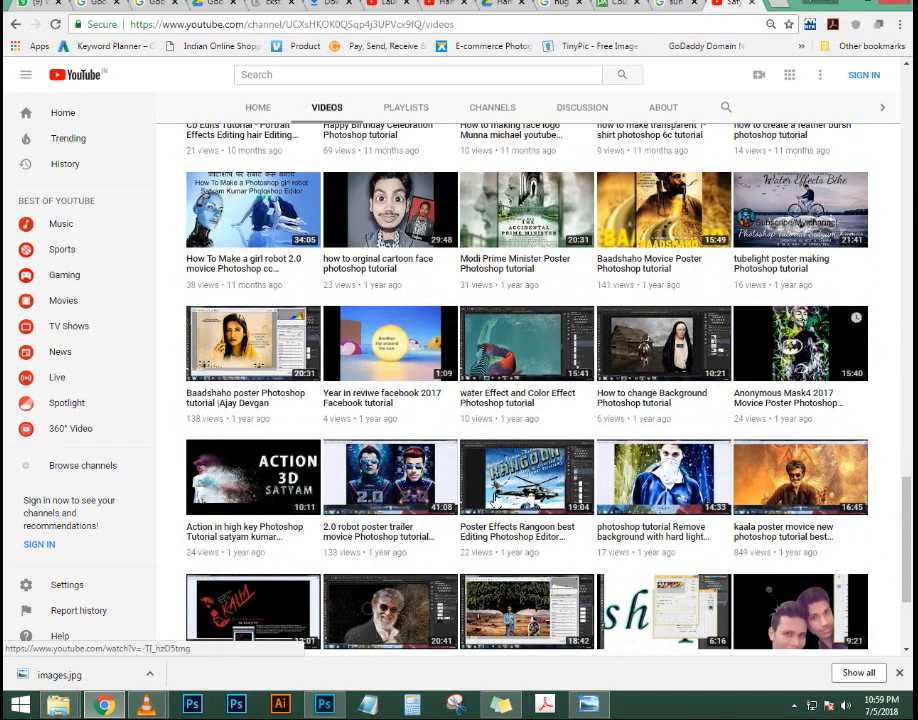
pyautogui.scroll(-2, 550, 316)
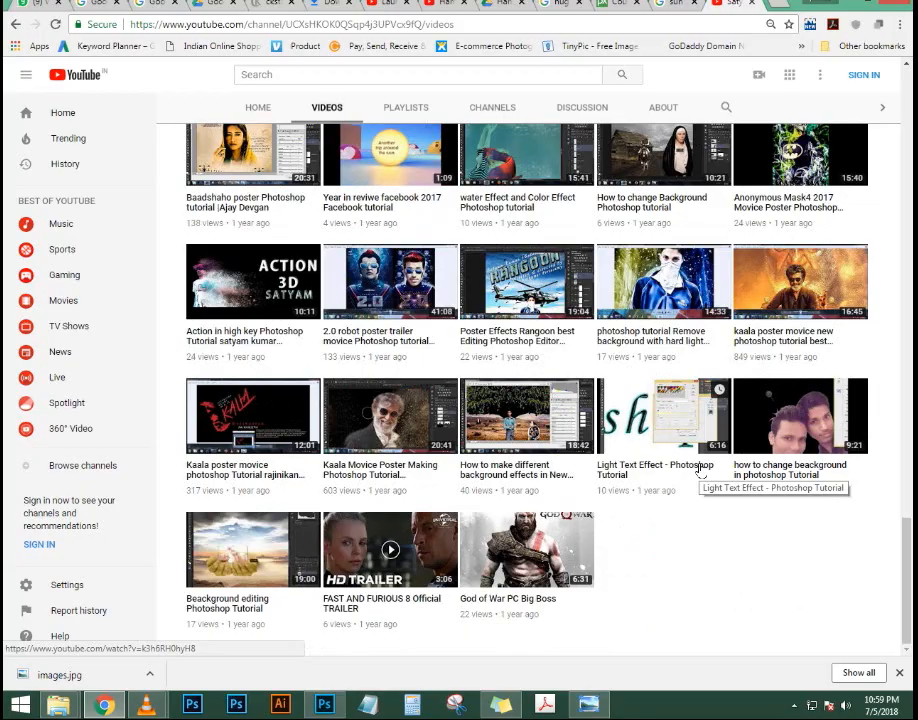
pyautogui.scroll(20, 700, 470)
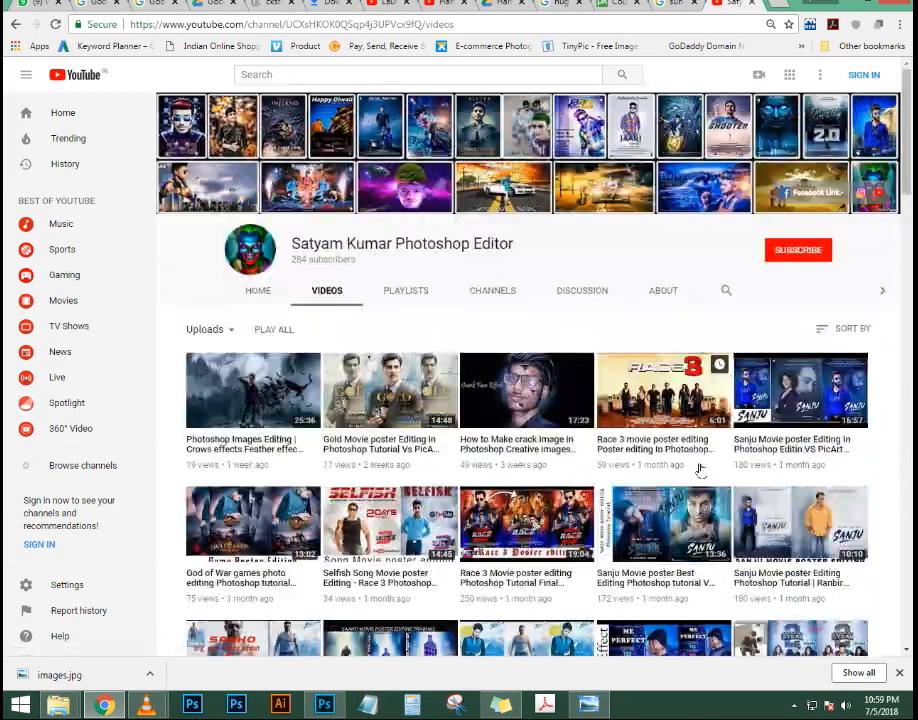
pyautogui.scroll(-1, 458, 507)
pyautogui.scroll(-2, 458, 507)
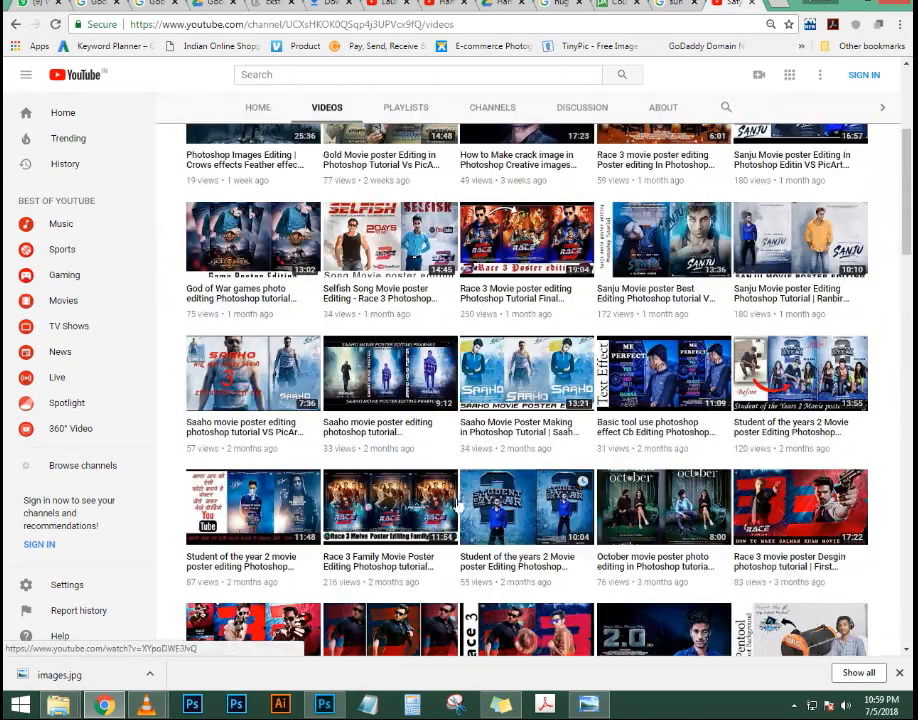
pyautogui.scroll(-1, 458, 506)
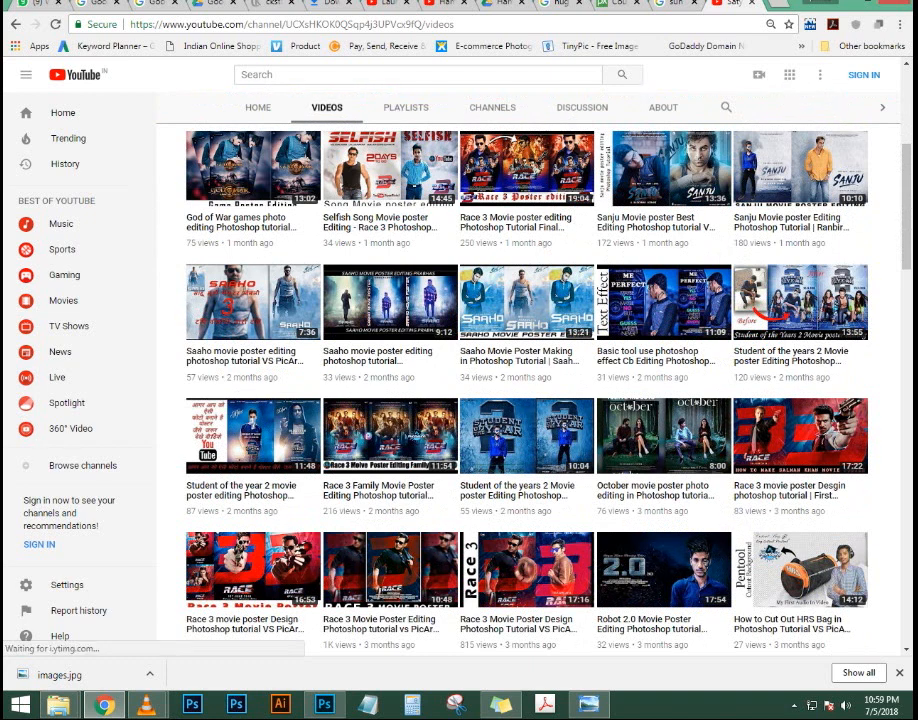
# Close the YouTube page, switch to Photoshop and create a new white 851 × 315 px document at 300 pixels/inch
pyautogui.click(757, 6)
pyautogui.click(323, 706)
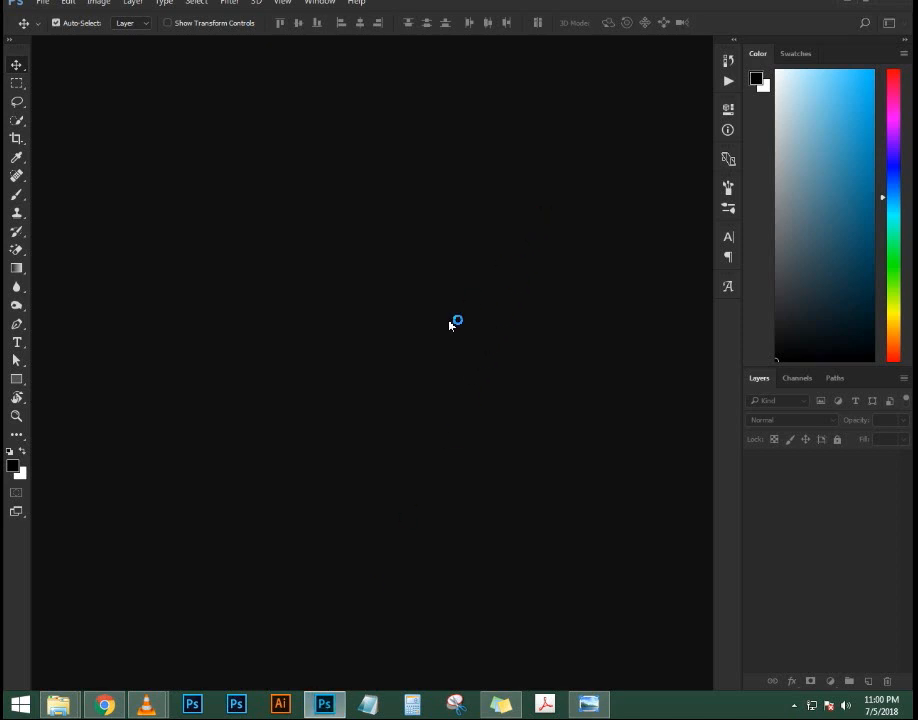
pyautogui.click(115, 697)
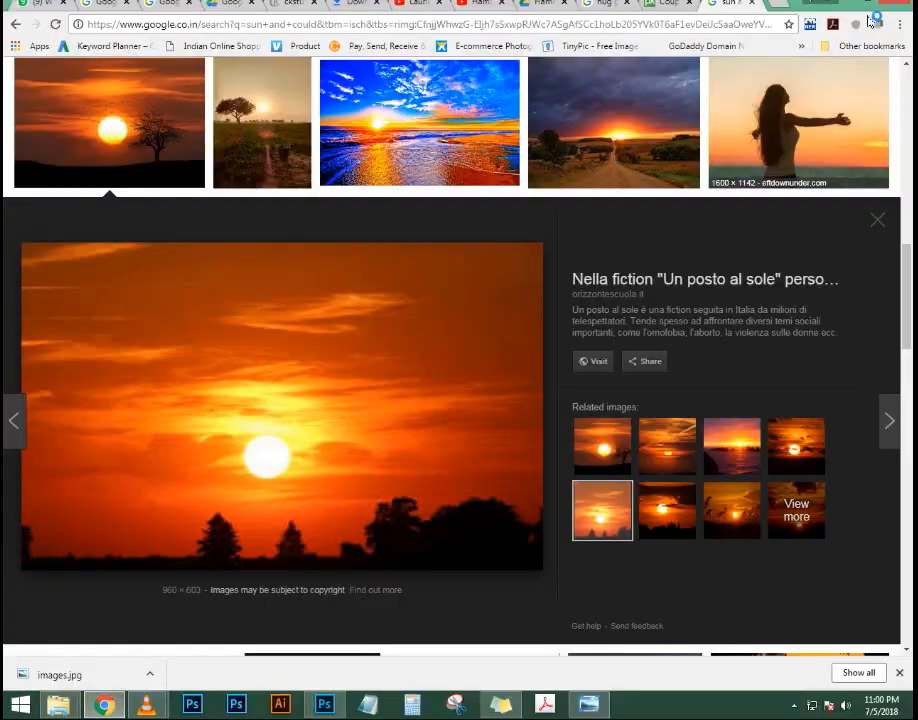
pyautogui.click(787, 8)
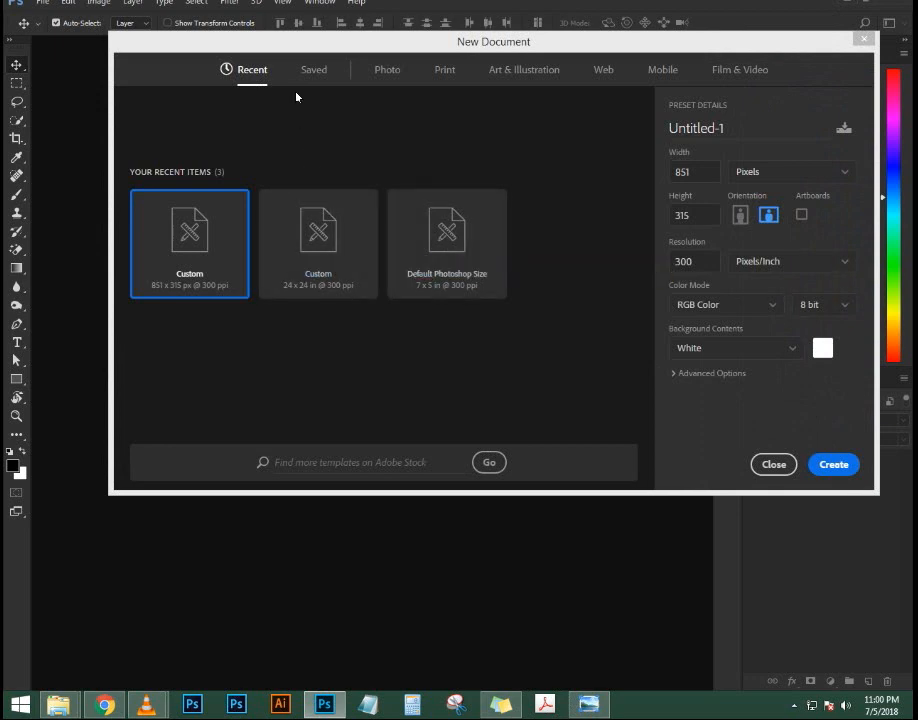
pyautogui.press('Return')
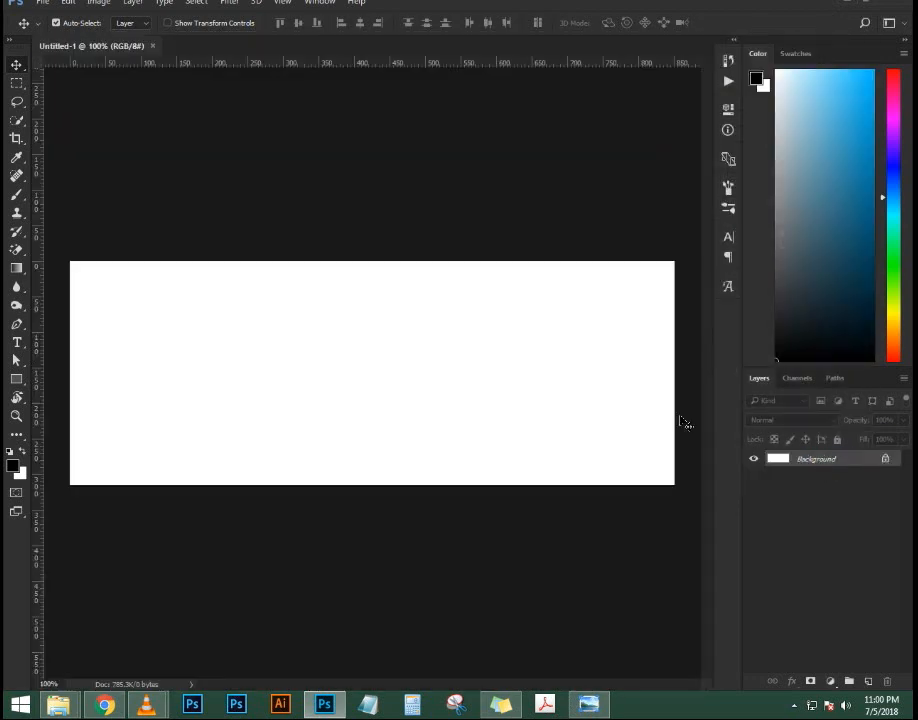
# Crop and extend the canvas into a portrait page about 449 × 719 px
pyautogui.press('c')
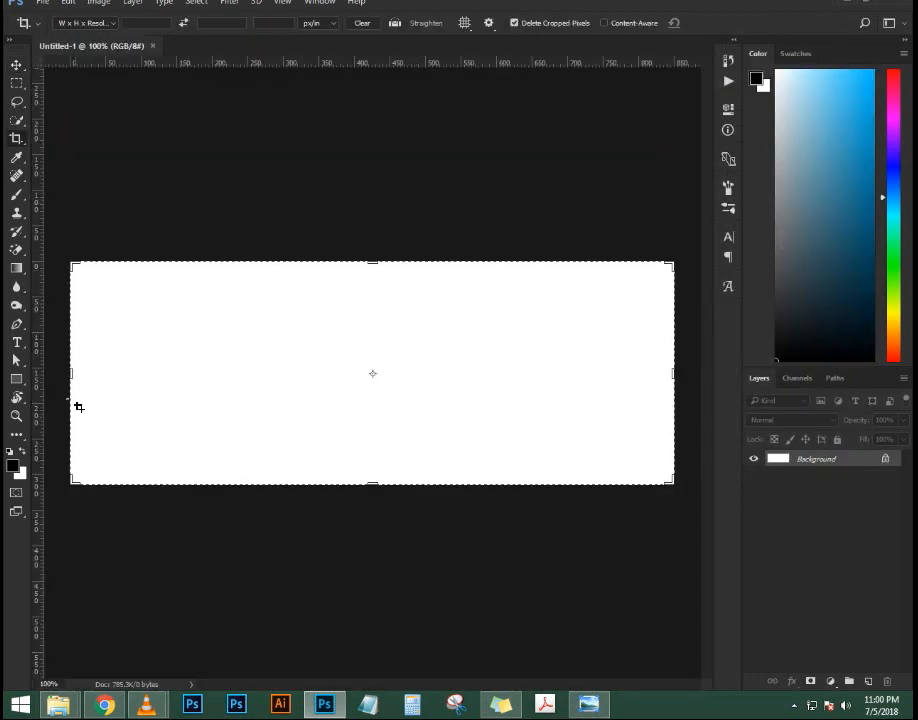
pyautogui.moveTo(68, 371)
pyautogui.mouseDown()
pyautogui.moveTo(372, 373)
pyautogui.moveTo(295, 376)
pyautogui.moveTo(303, 374)
pyautogui.mouseUp()
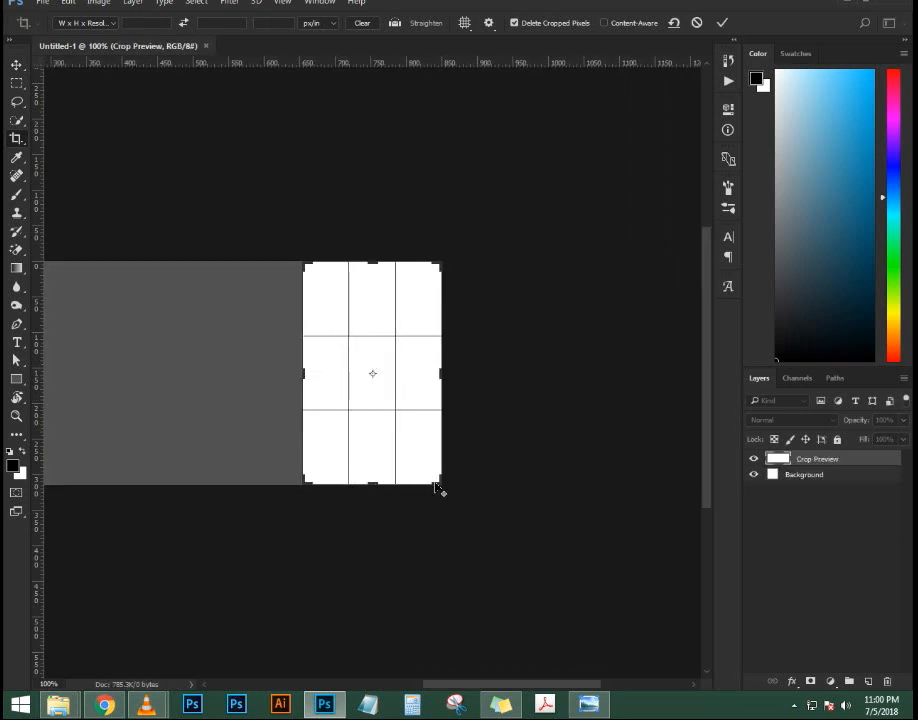
pyautogui.moveTo(441, 485); pyautogui.dragTo(532, 630)
pyautogui.press('Return')
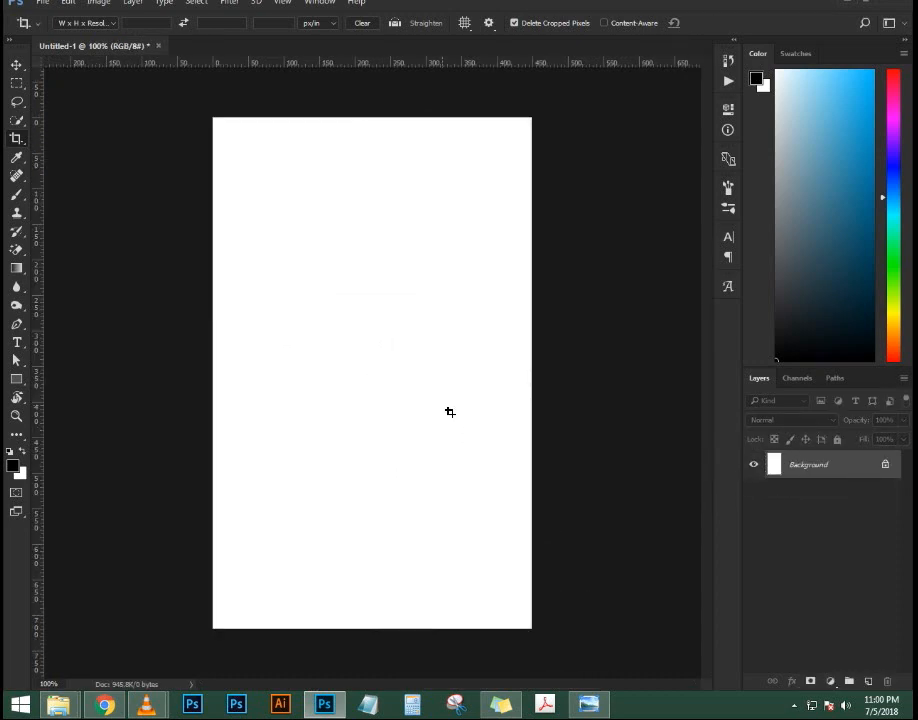
# Place the downloaded yellow background 542704254.jpg from the browser into the document and scale it to about 42.6%
pyautogui.click(104, 705)
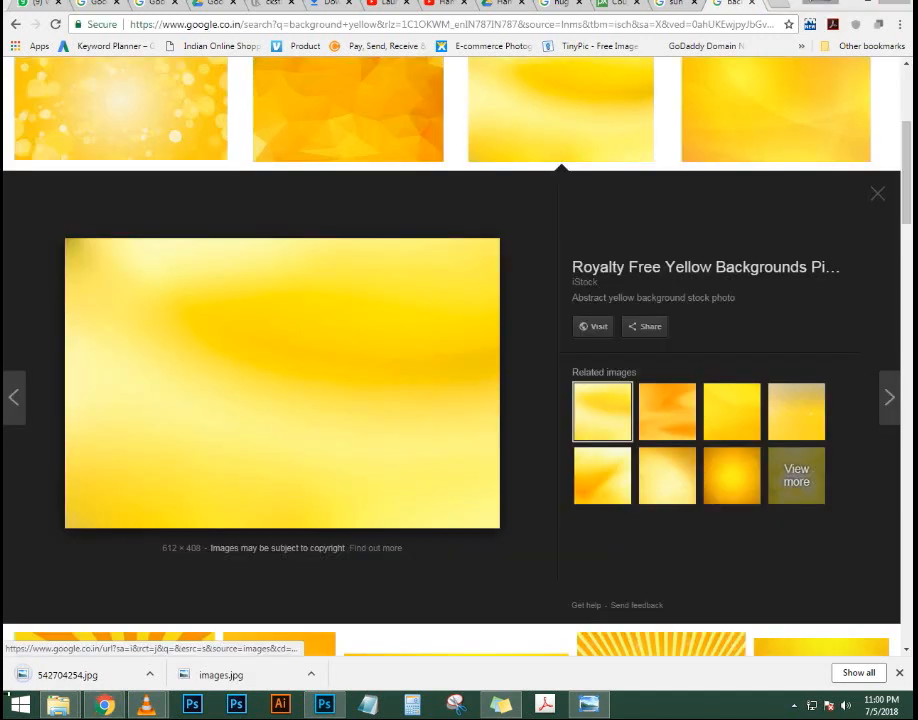
pyautogui.moveTo(62, 678); pyautogui.dragTo(380, 445)
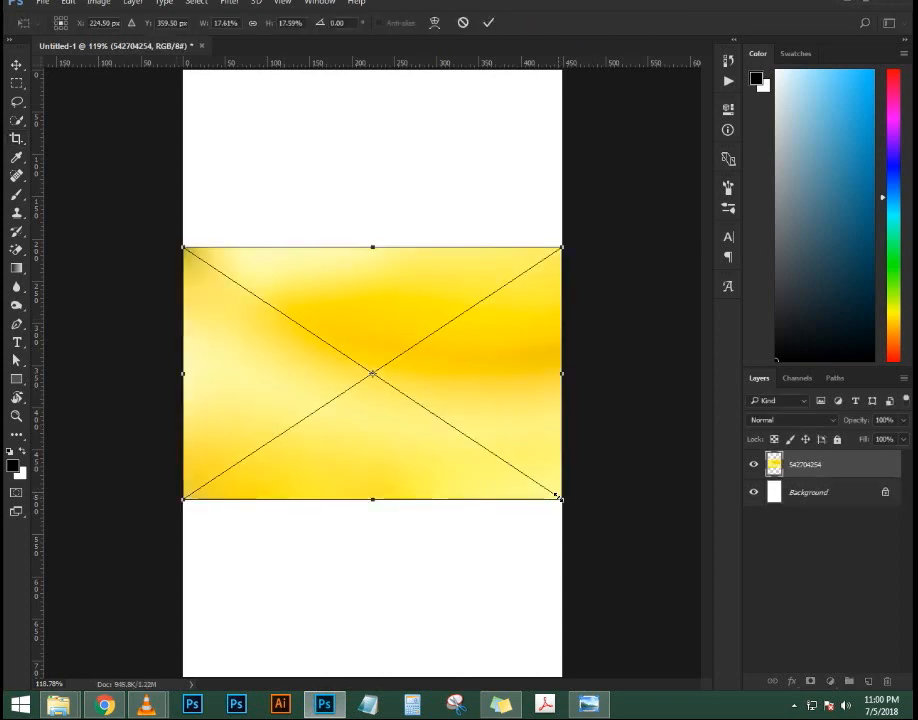
pyautogui.moveTo(560, 496); pyautogui.dragTo(815, 680)
pyautogui.hotkey('ctrl', '-')
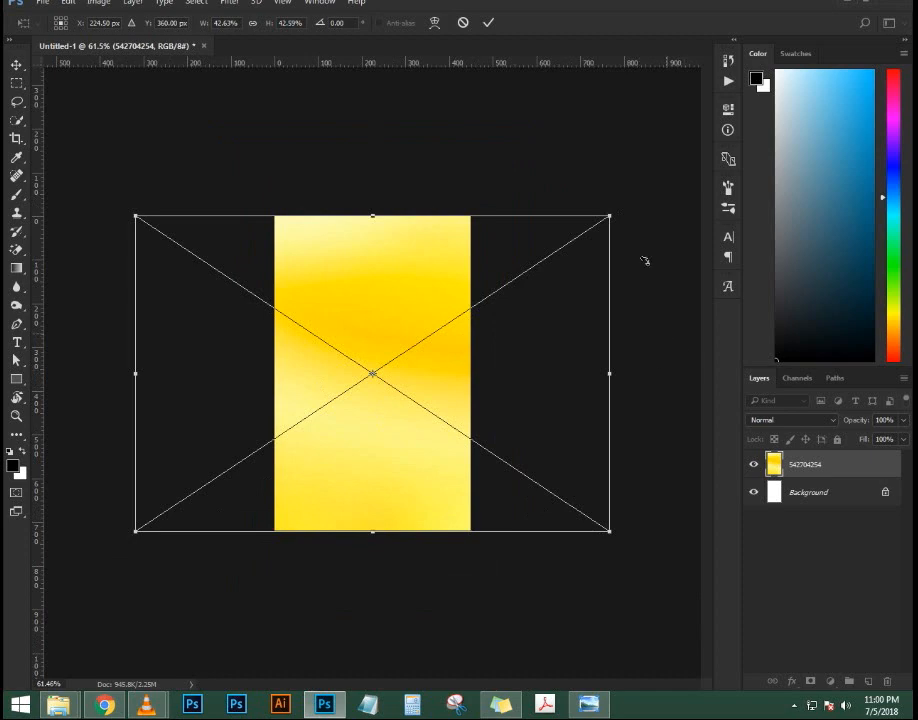
# Rotate the placed yellow background by -90°, shrink it to just cover the portrait canvas, and commit the transform
pyautogui.moveTo(645, 261); pyautogui.dragTo(319, 42)
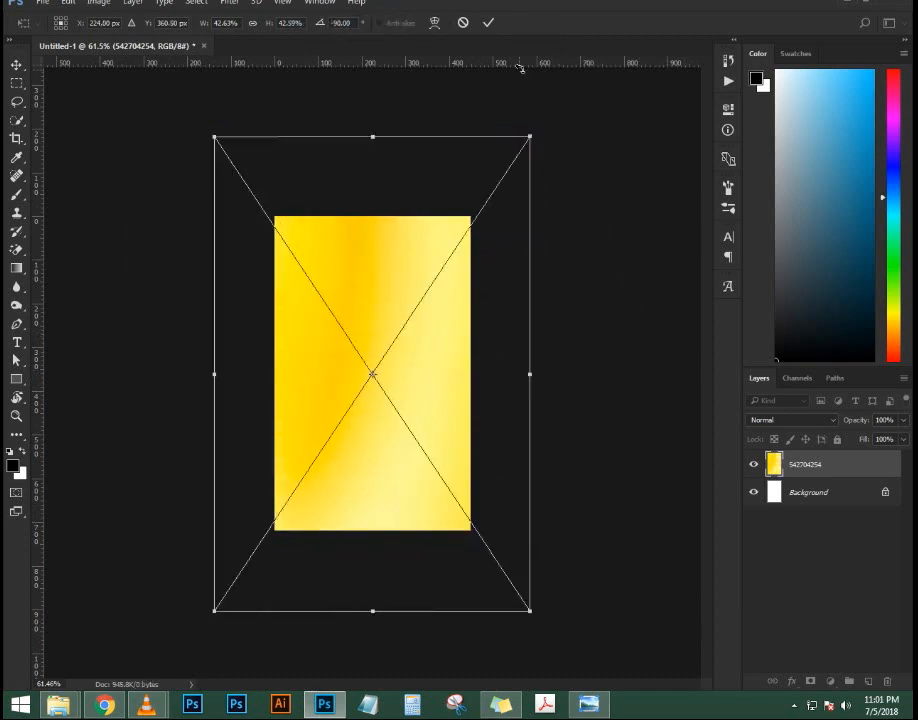
pyautogui.moveTo(537, 135); pyautogui.dragTo(479, 213)
pyautogui.press('Return')
pyautogui.press('c')
pyautogui.scroll(5, 381, 357)
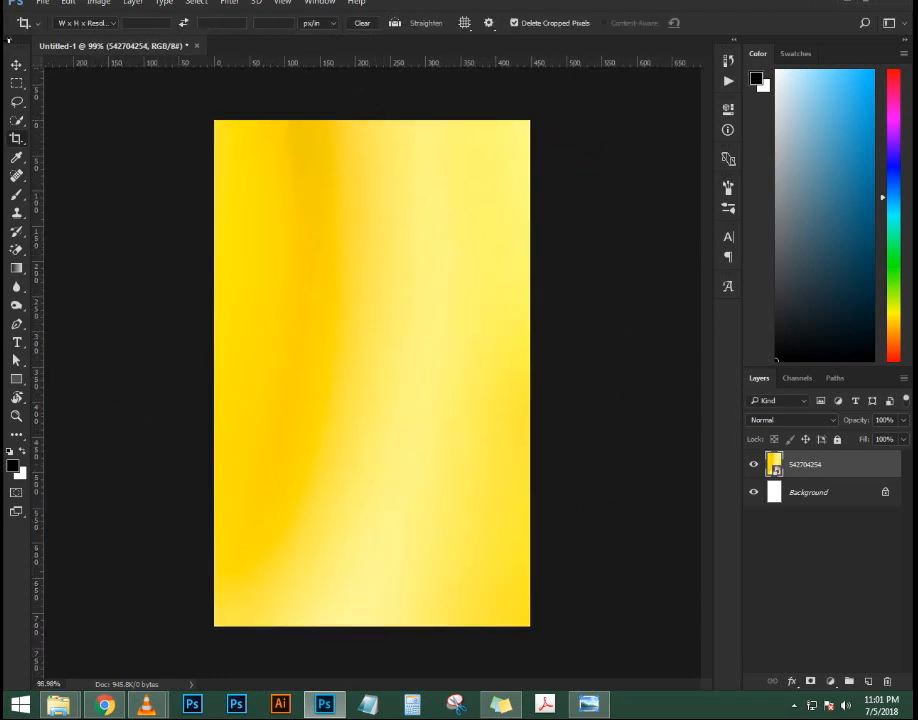
pyautogui.scroll(2, 372, 375)
pyautogui.click(15, 63)
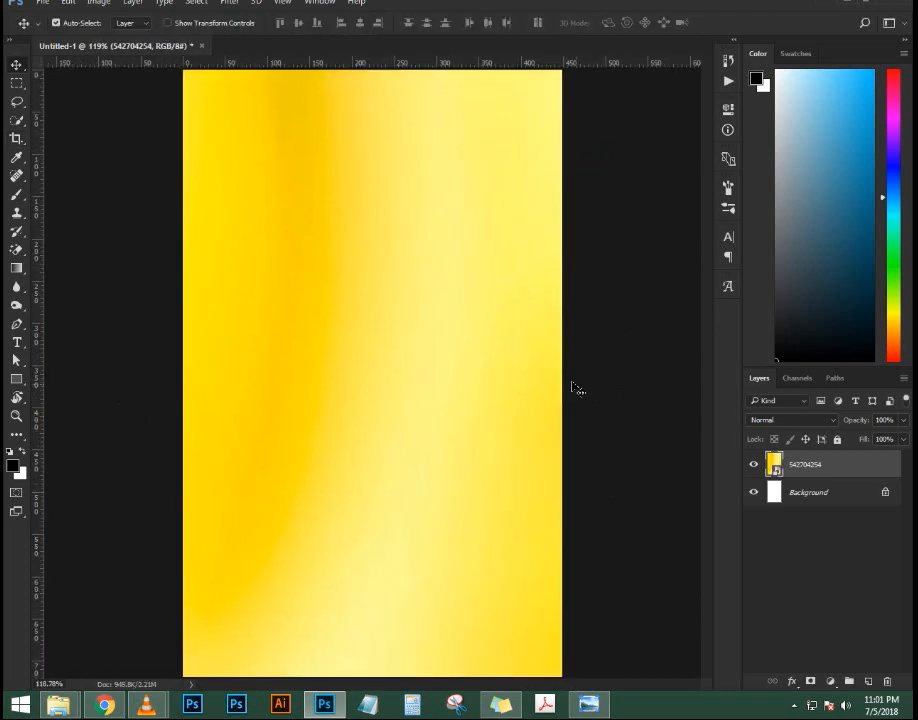
# Examine the reference Dhadak movie poster in Windows Photo Viewer, returning to the Photoshop document when done
pyautogui.scroll(-2, 556, 385)
pyautogui.scroll(2, 539, 385)
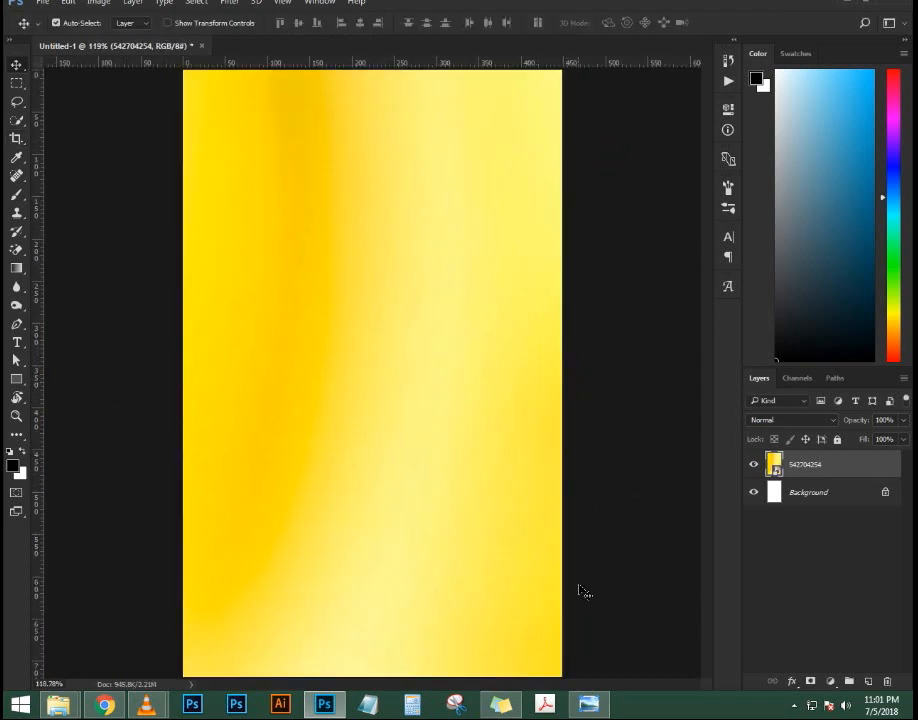
pyautogui.click(591, 703)
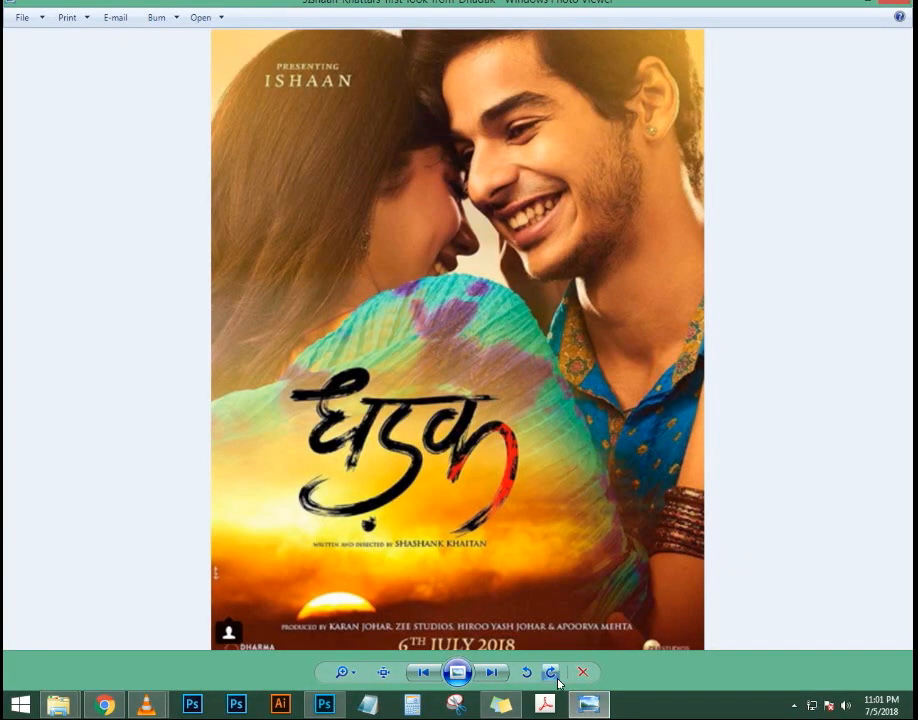
pyautogui.click(324, 705)
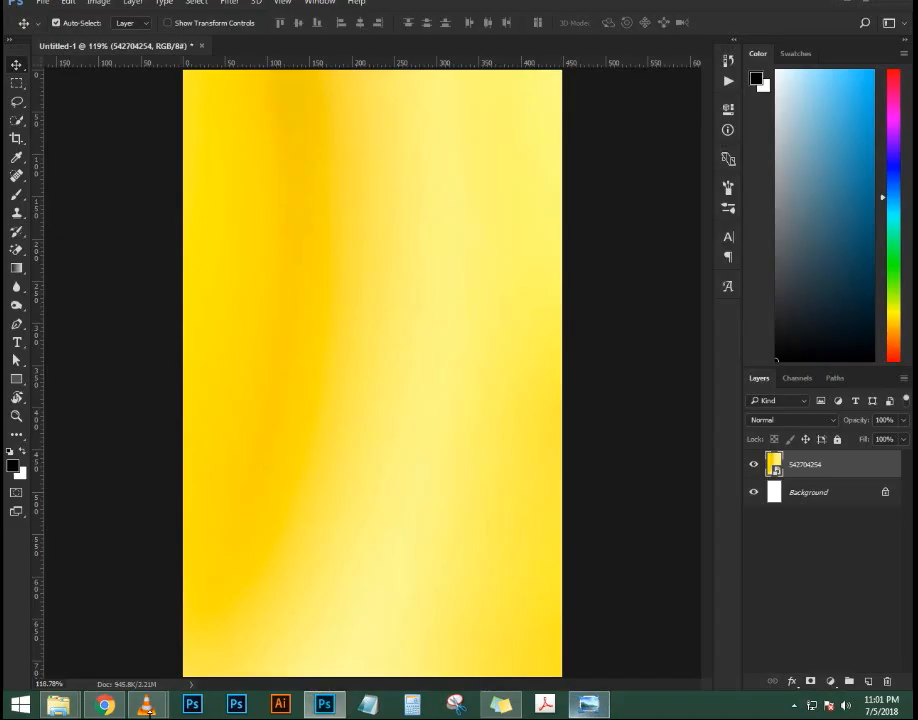
# Open the couple-1329349_1920 photo from the Downloads folder as a separate Photoshop document
pyautogui.moveTo(58, 705)
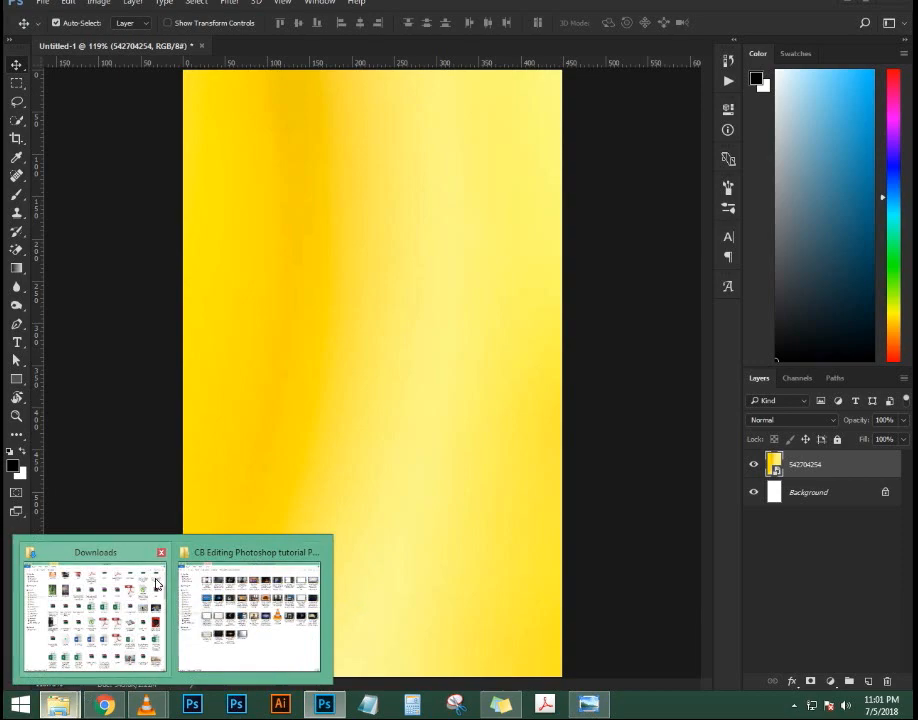
pyautogui.click(92, 612)
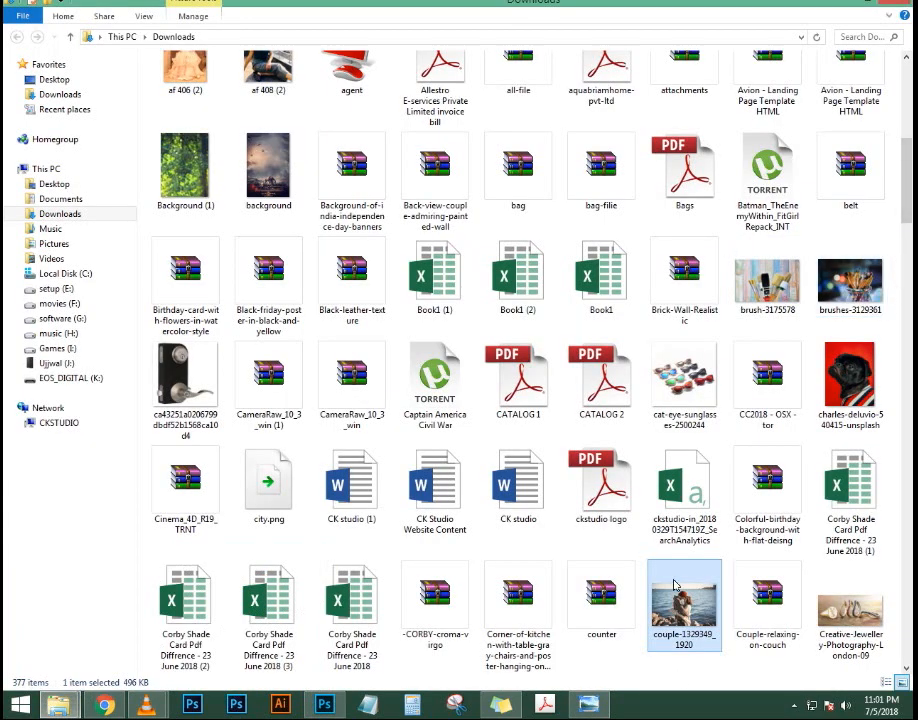
pyautogui.moveTo(675, 585); pyautogui.dragTo(578, 90)
# Use Quick Selection with a 50-pixel brush to select the man's red beanie, face and the upper part of his hood
pyautogui.scroll(6, 360, 300)
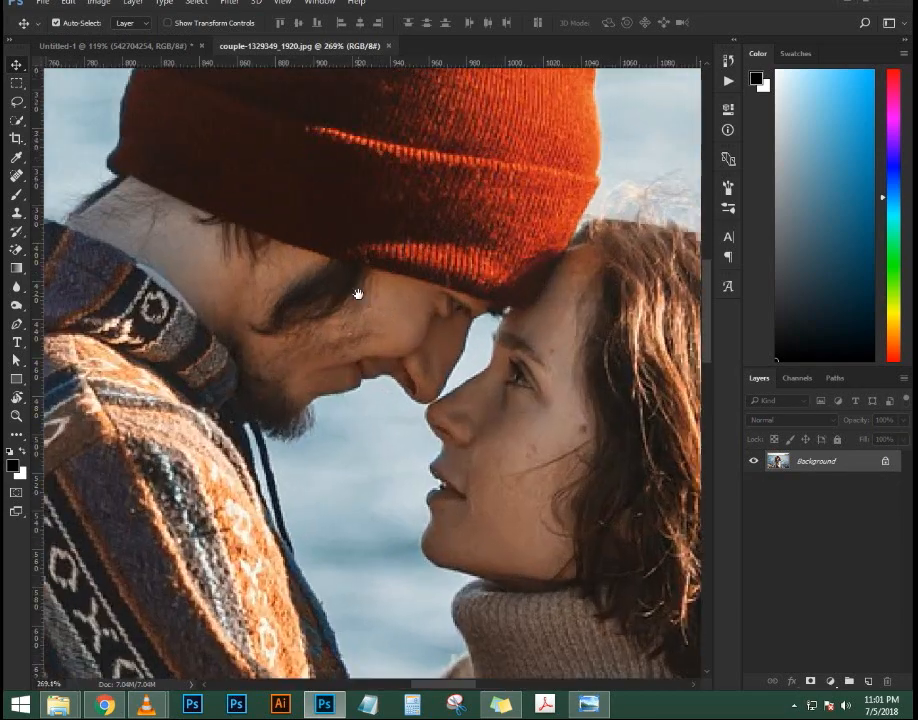
pyautogui.scroll(-3, 358, 294)
pyautogui.click(15, 120)
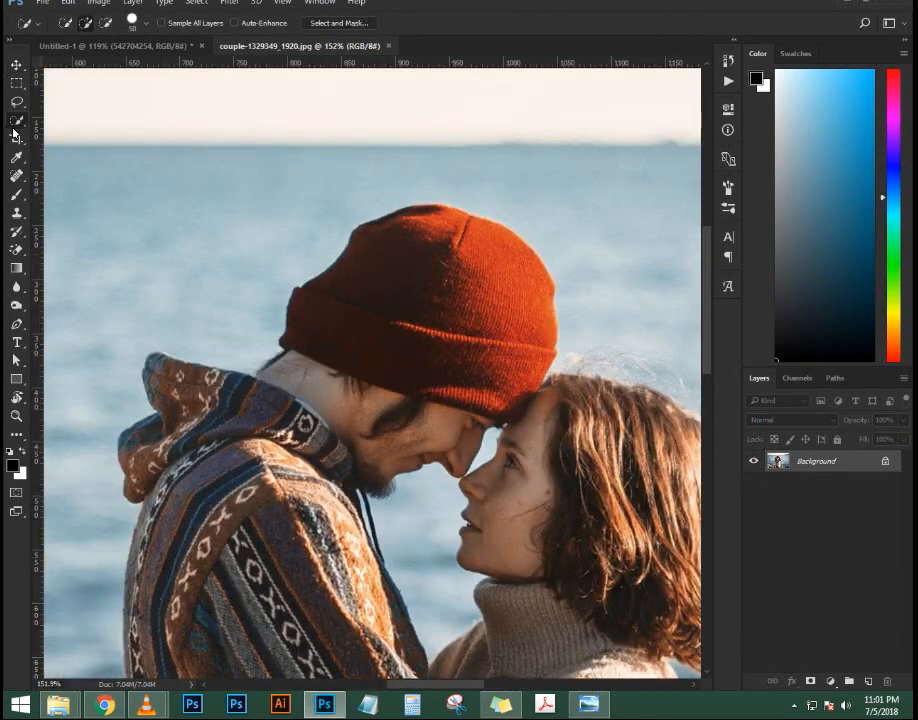
pyautogui.moveTo(405, 281)
pyautogui.mouseDown()
pyautogui.moveTo(431, 262)
pyautogui.moveTo(438, 294)
pyautogui.mouseUp()
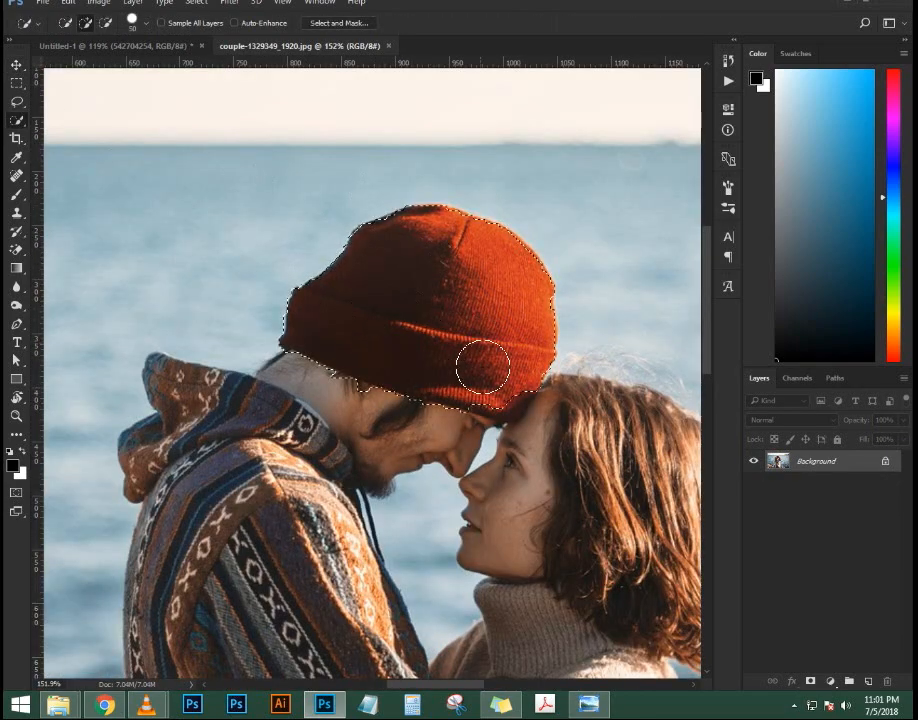
pyautogui.moveTo(484, 363)
pyautogui.mouseDown()
pyautogui.moveTo(414, 373)
pyautogui.moveTo(213, 481)
pyautogui.mouseUp()
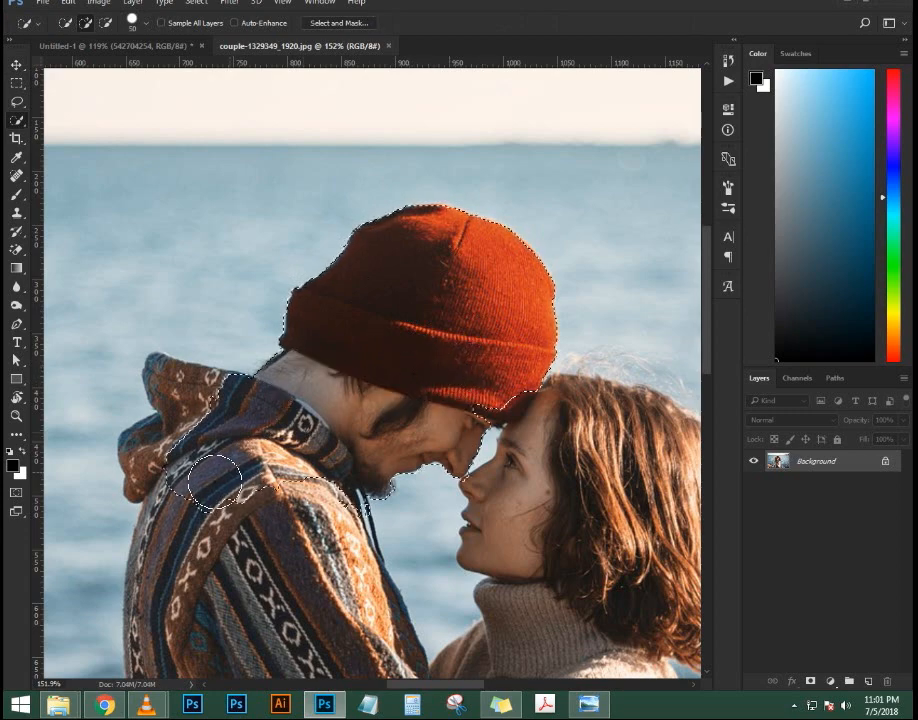
# Extend the selection over the rest of the man's hood and down his patterned jacket
pyautogui.scroll(-5, 213, 481)
pyautogui.scroll(3, 347, 378)
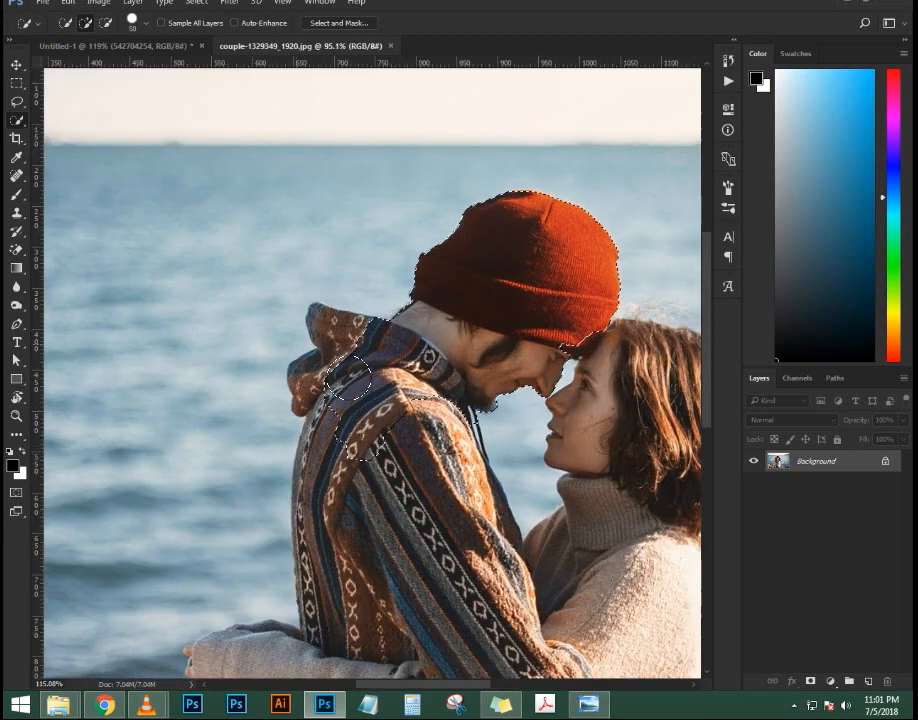
pyautogui.scroll(2, 347, 378)
pyautogui.moveTo(300, 395)
pyautogui.mouseDown()
pyautogui.moveTo(340, 330)
pyautogui.moveTo(357, 335)
pyautogui.mouseUp()
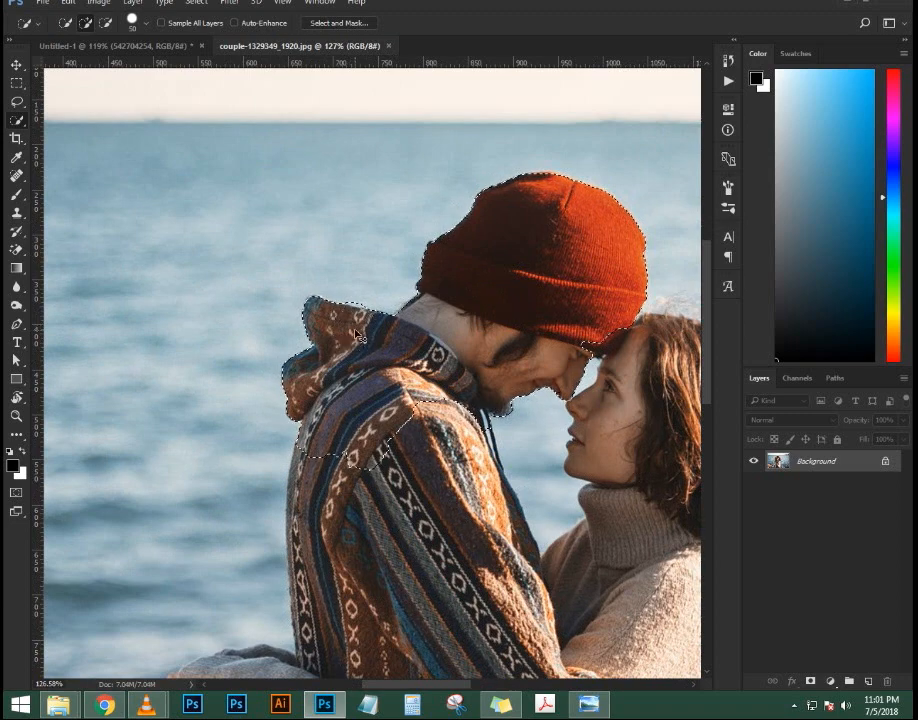
pyautogui.scroll(4, 357, 335)
pyautogui.scroll(-5, 357, 384)
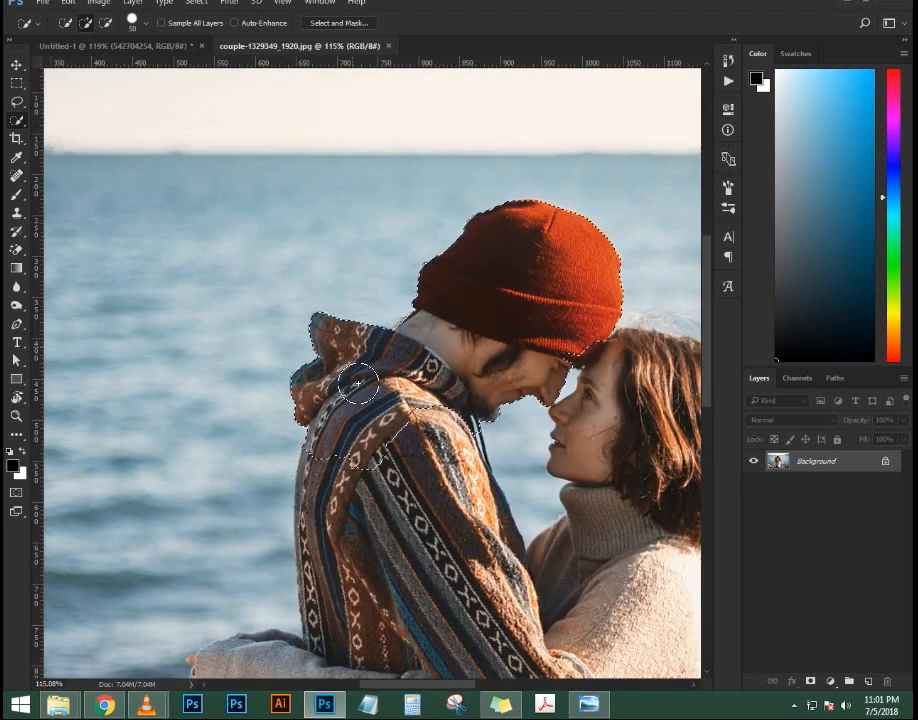
pyautogui.moveTo(357, 384)
pyautogui.mouseDown()
pyautogui.moveTo(404, 576)
pyautogui.moveTo(428, 631)
pyautogui.moveTo(448, 598)
pyautogui.mouseUp()
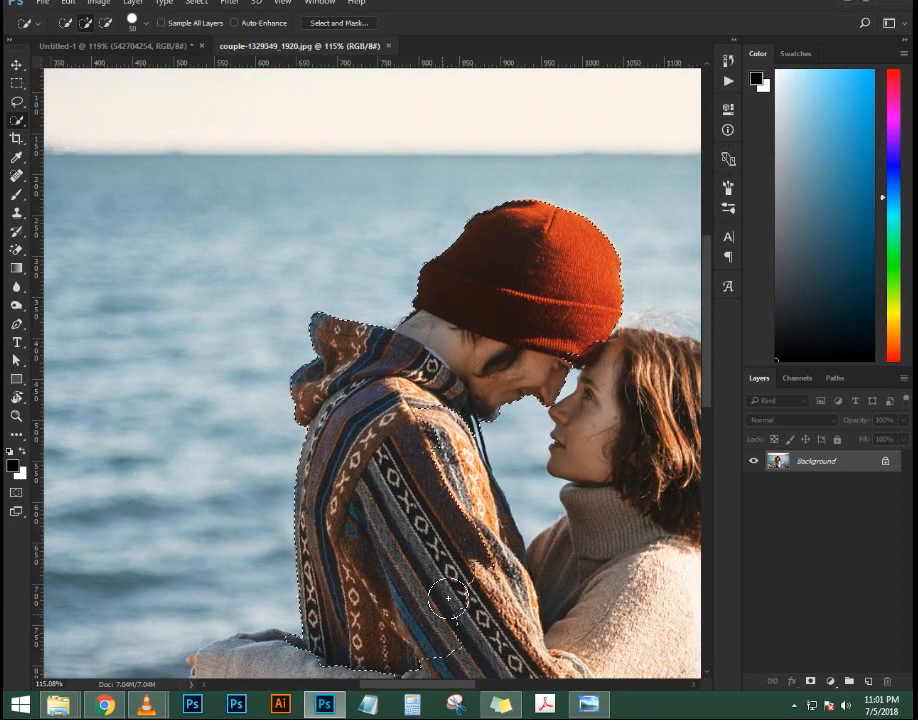
# Add the woman's hair, face and sweater and the man's jacket front to the selection
pyautogui.scroll(-4, 448, 598)
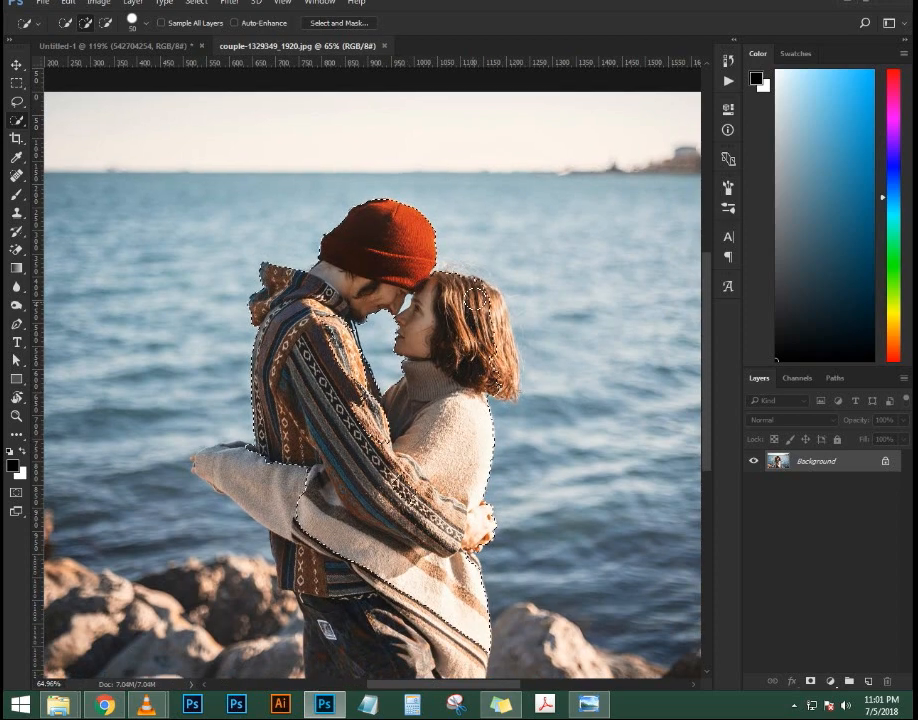
pyautogui.click(476, 298)
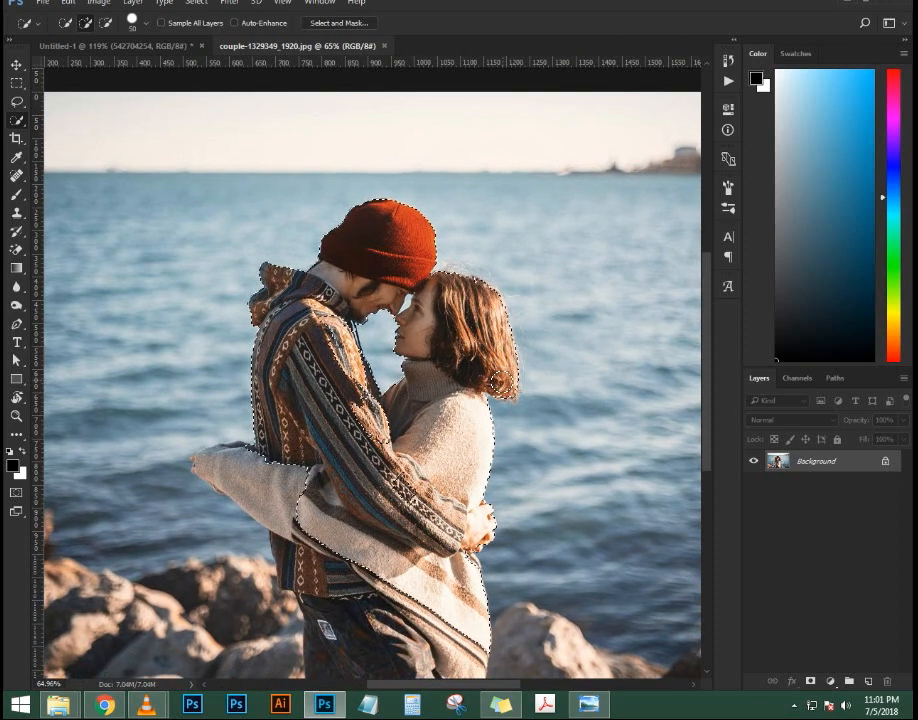
pyautogui.scroll(3, 372, 376)
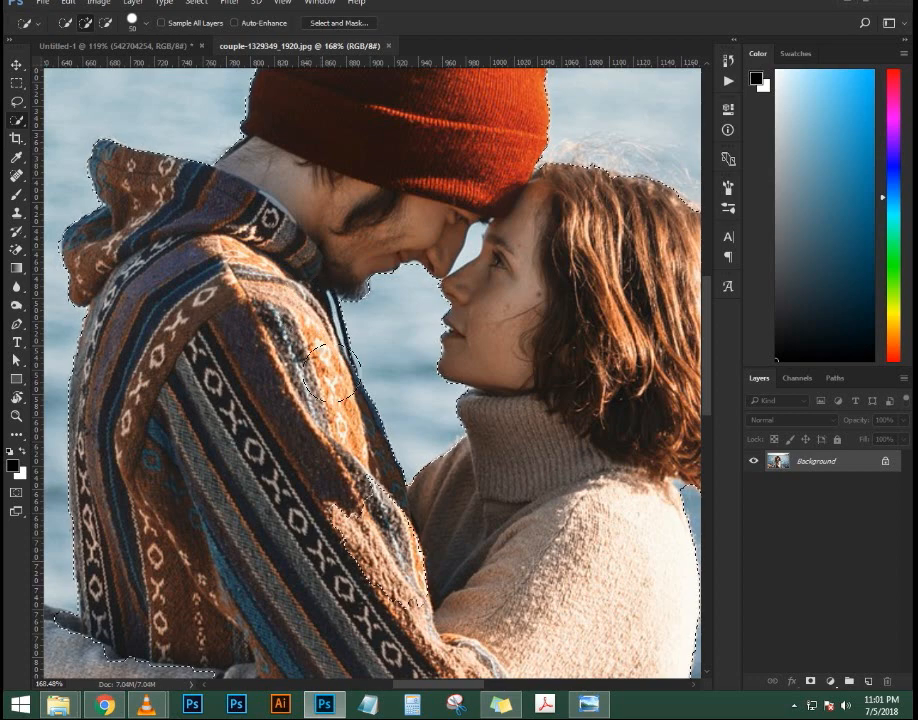
pyautogui.moveTo(310, 325); pyautogui.dragTo(342, 388)
# Add the woman's outstretched sleeve behind the man's back to the selection
pyautogui.scroll(-2, 342, 388)
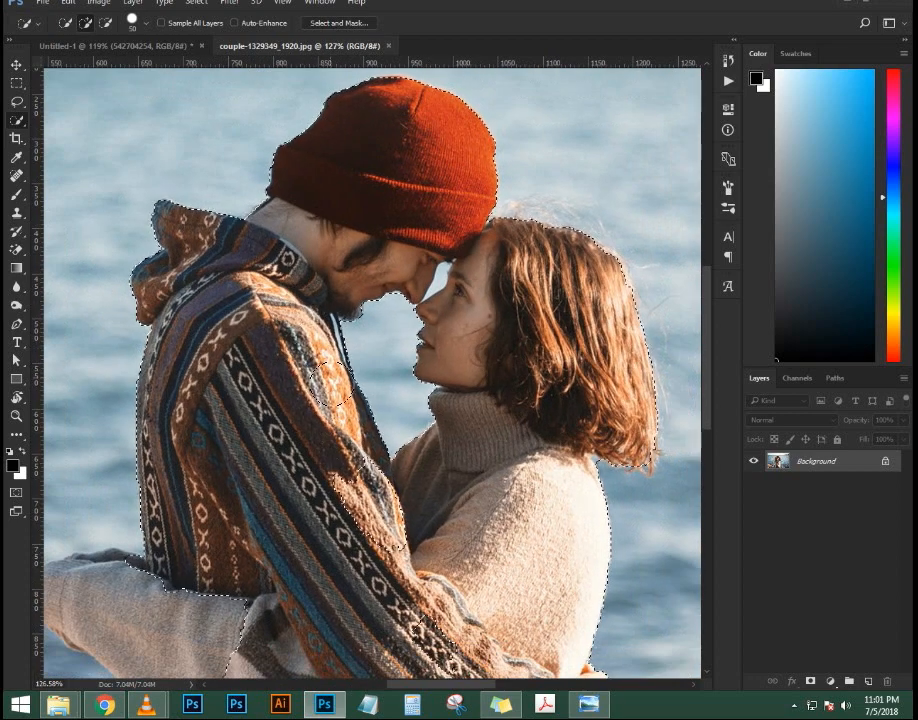
pyautogui.scroll(-1, 331, 386)
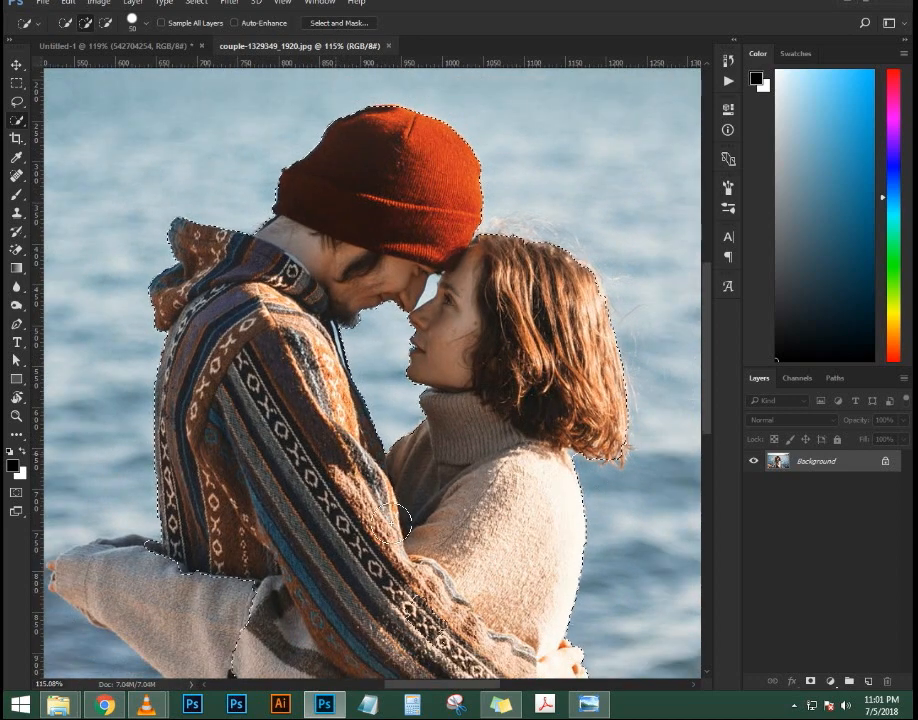
pyautogui.scroll(-2, 388, 490)
pyautogui.scroll(4, 388, 490)
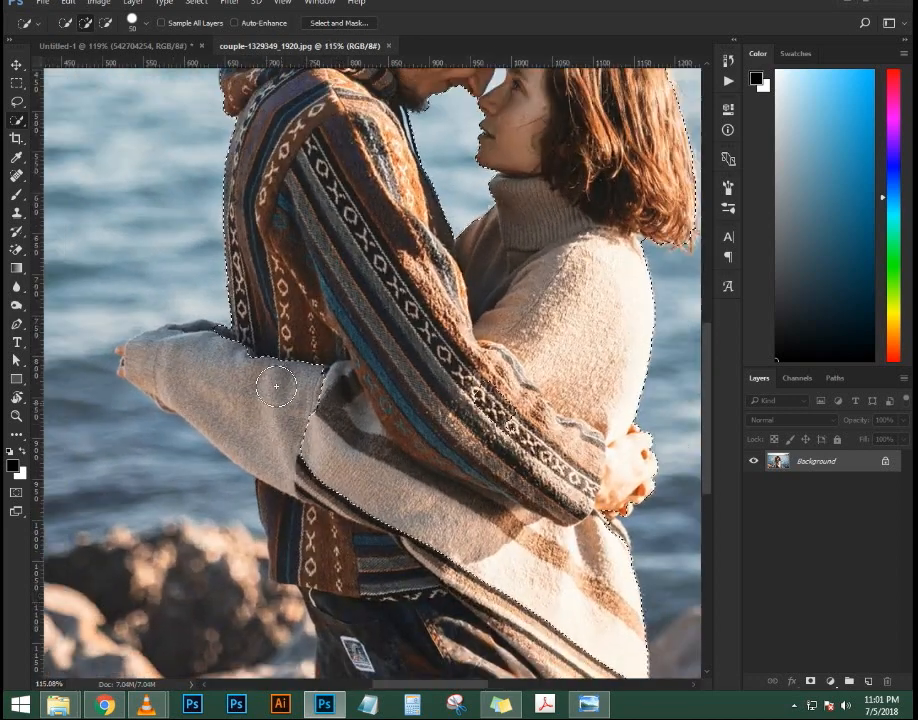
pyautogui.moveTo(276, 385)
pyautogui.mouseDown()
pyautogui.moveTo(211, 367)
pyautogui.moveTo(145, 358)
pyautogui.mouseUp()
pyautogui.scroll(4, 158, 366)
pyautogui.scroll(2, 256, 416)
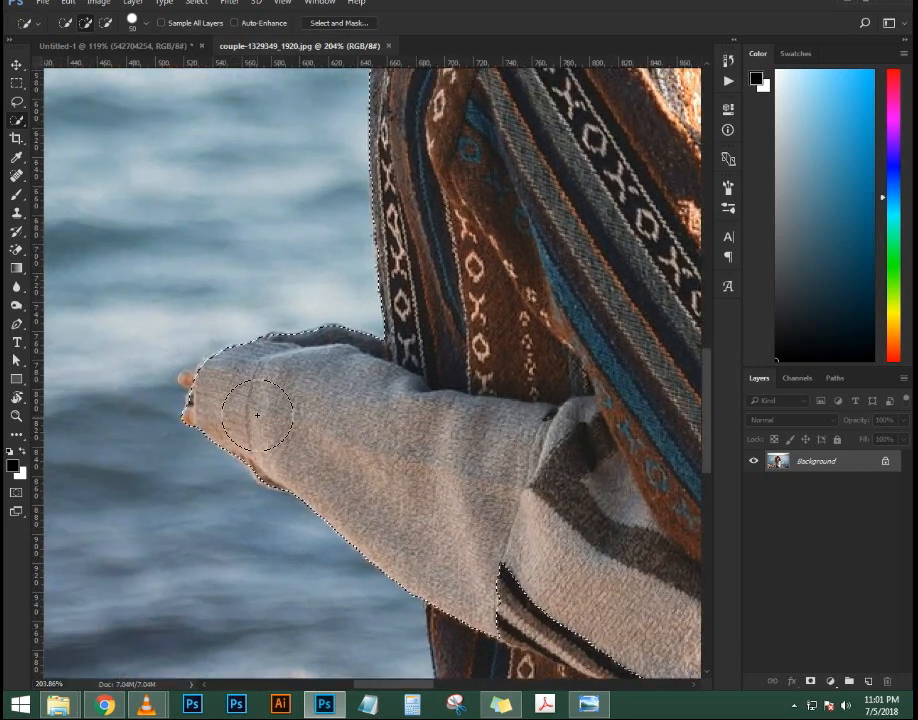
# Reduce the selection brush to 7 pixels and add the fingertips at the end of the sleeve
pyautogui.press('[')
pyautogui.press('[')
pyautogui.press('[')
pyautogui.press('[')
pyautogui.press('[')
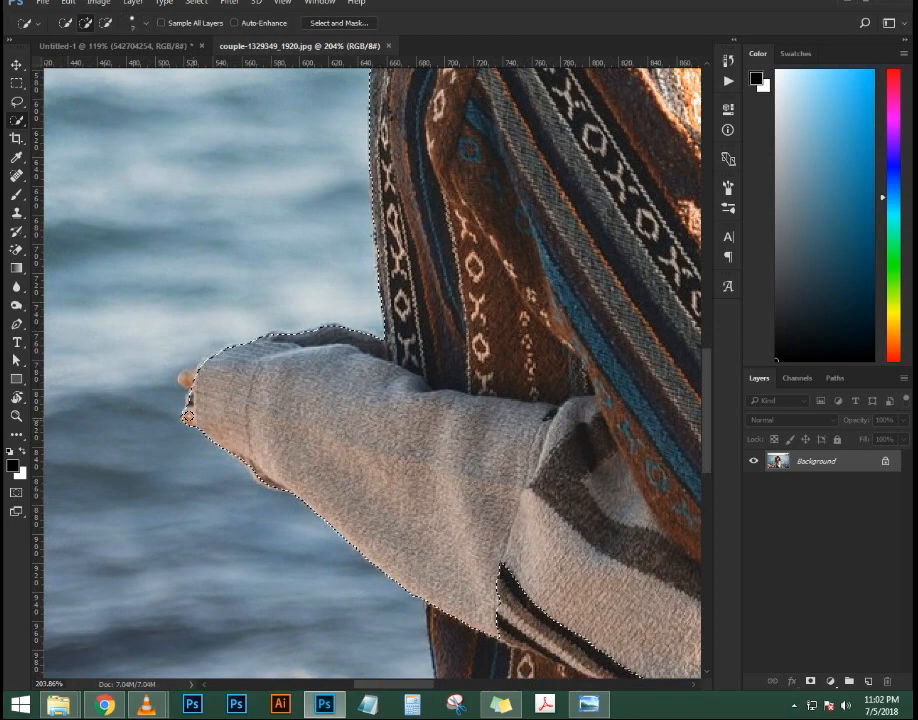
pyautogui.scroll(3, 192, 395)
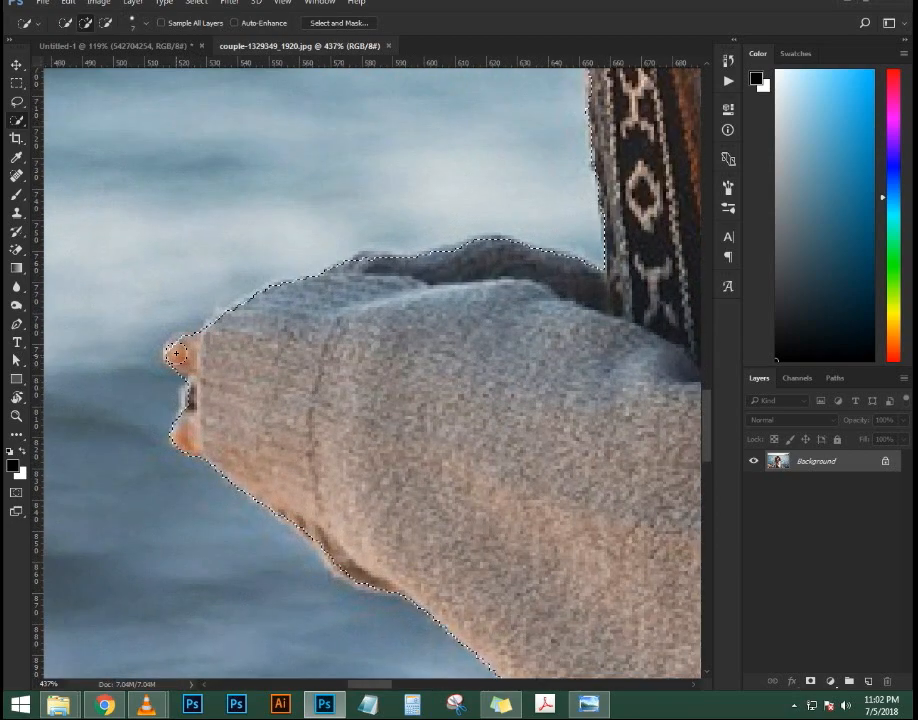
# Add the jacket hem, the lower folds of the blanket and the trousers to the selection down to the photo's edge
pyautogui.scroll(-3, 257, 369)
pyautogui.scroll(-4, 257, 369)
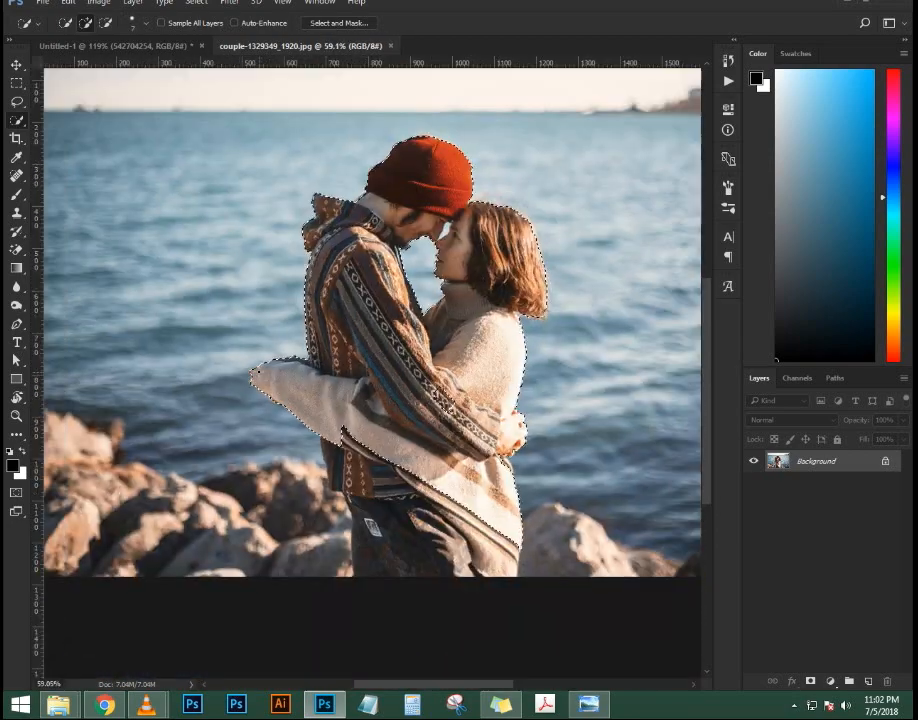
pyautogui.scroll(1, 257, 369)
pyautogui.moveTo(319, 425); pyautogui.dragTo(344, 482)
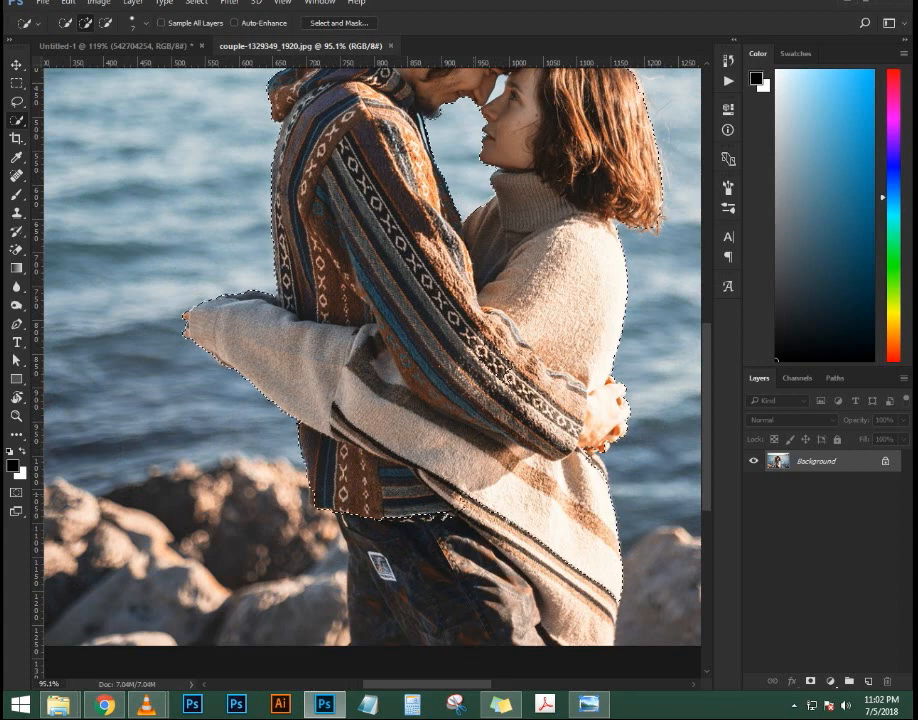
pyautogui.moveTo(513, 560); pyautogui.dragTo(580, 618)
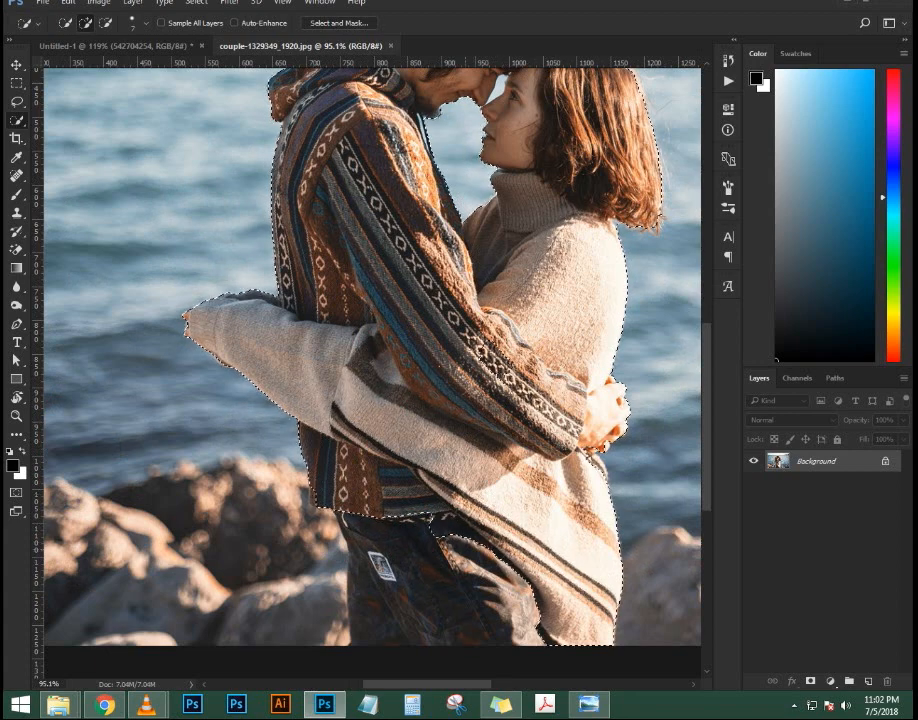
pyautogui.keyDown('alt'); pyautogui.click(331, 529); pyautogui.keyUp('alt')
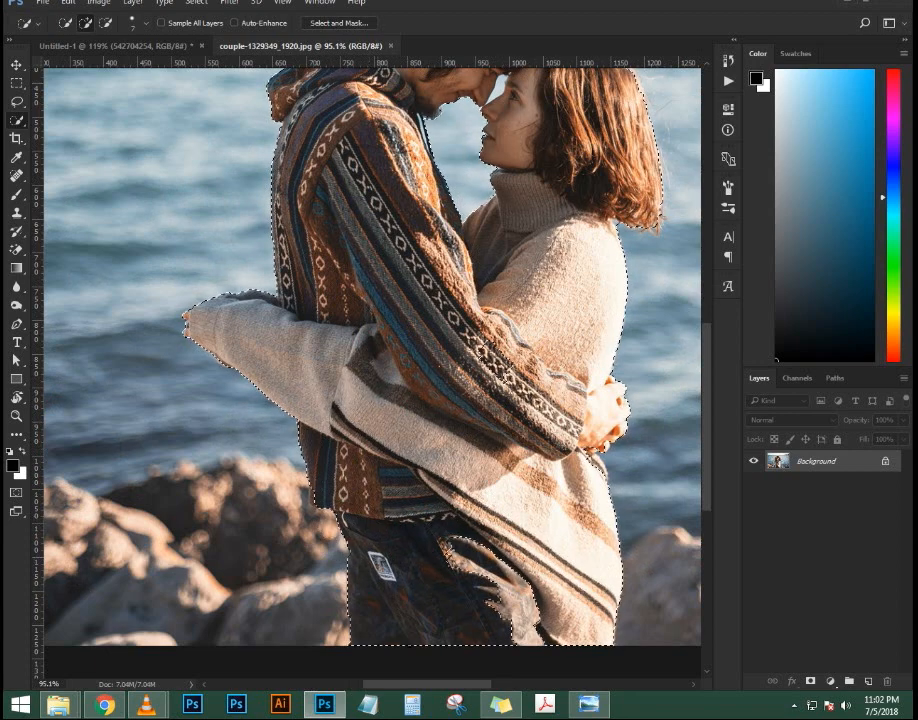
pyautogui.press('alt')
# Subtract the small patch of water between the couple's noses and foreheads from the selection
pyautogui.scroll(5, 670, 460)
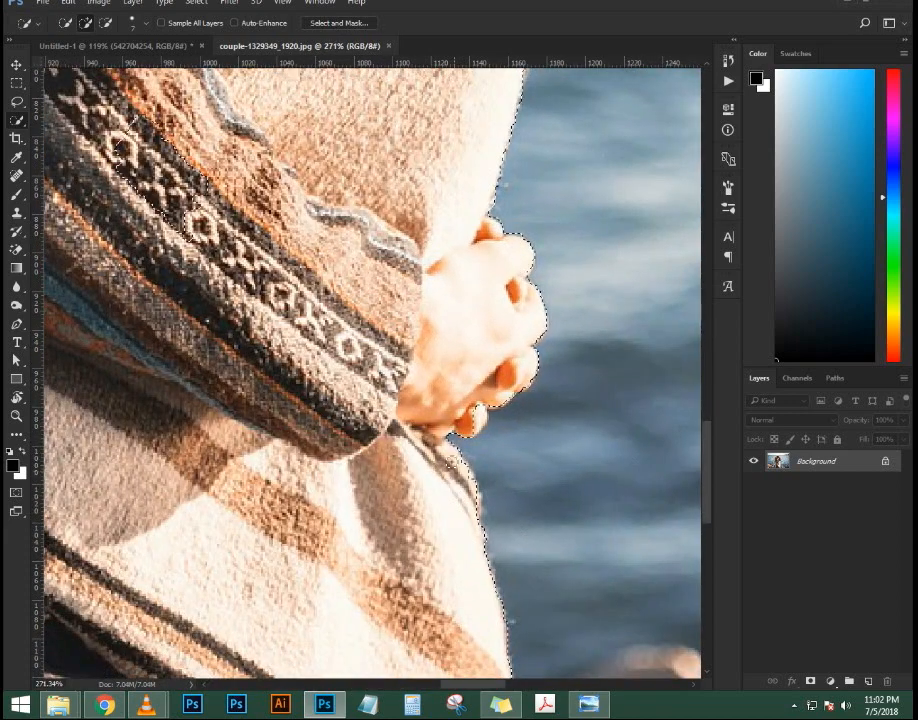
pyautogui.scroll(-5, 460, 415)
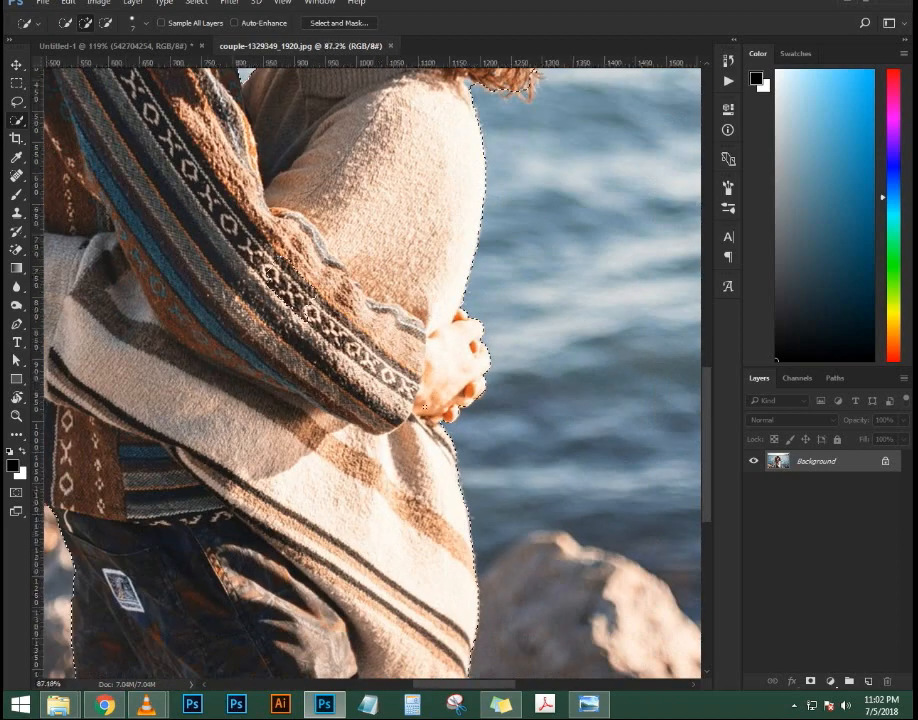
pyautogui.scroll(-3, 424, 408)
pyautogui.scroll(6, 446, 362)
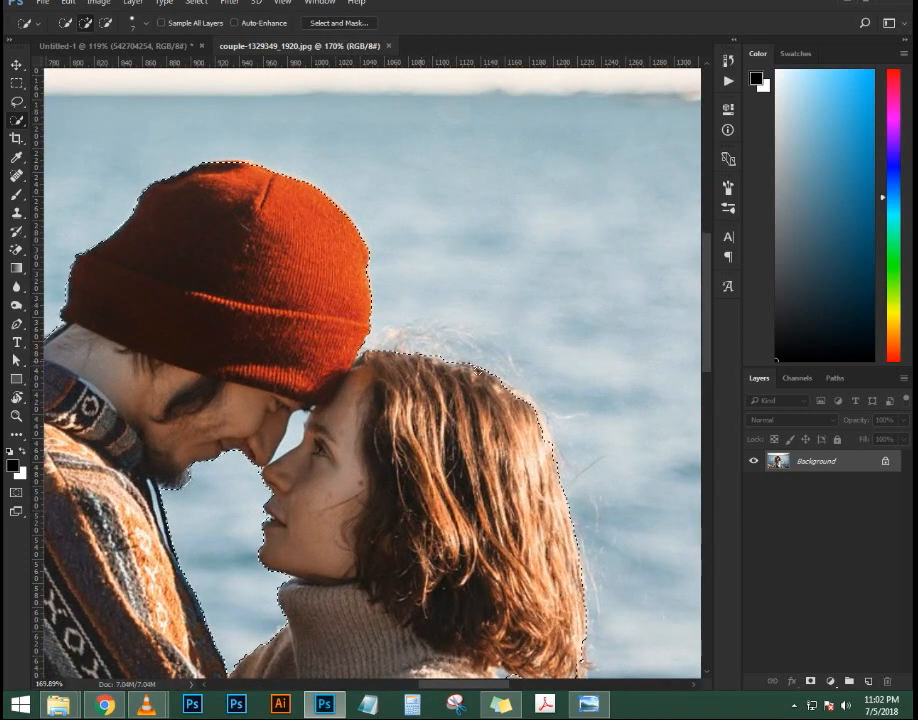
pyautogui.scroll(5, 345, 390)
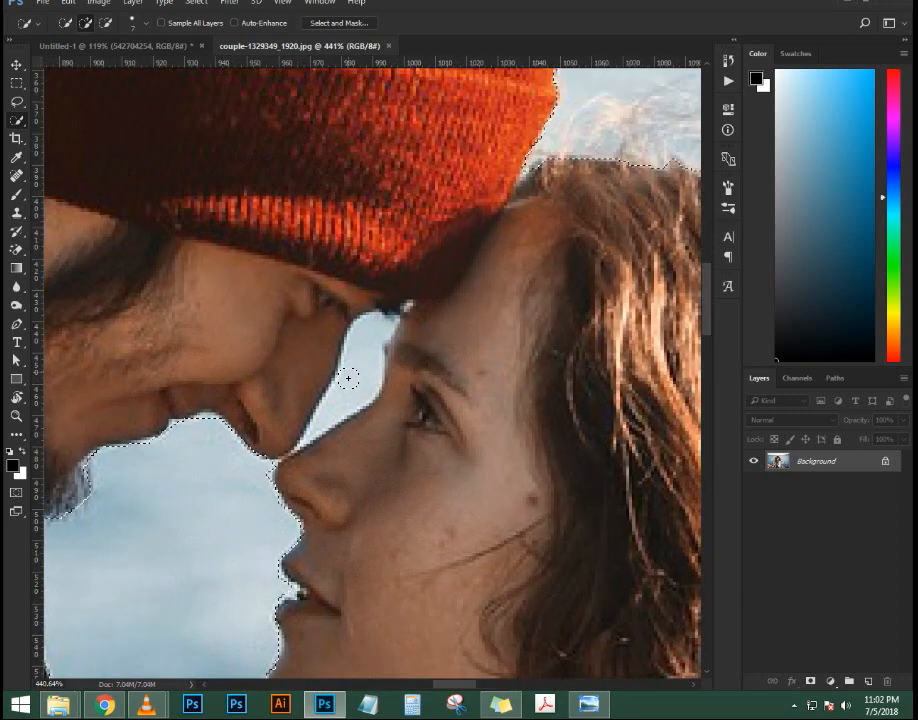
pyautogui.moveTo(348, 390)
pyautogui.mouseDown()
pyautogui.moveTo(366, 357)
pyautogui.moveTo(358, 392)
pyautogui.mouseUp()
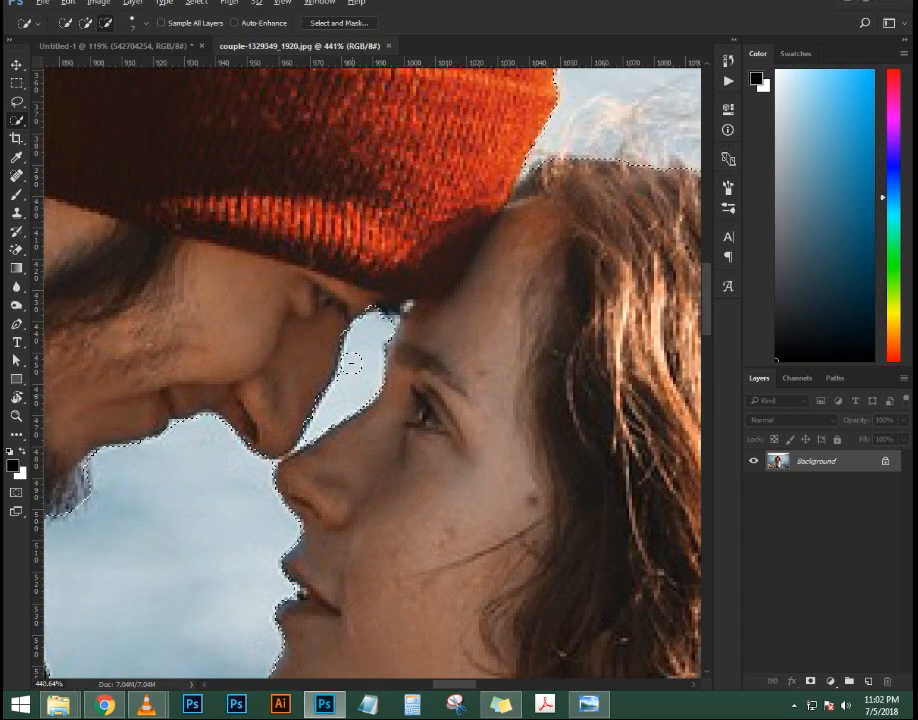
pyautogui.scroll(-5, 353, 363)
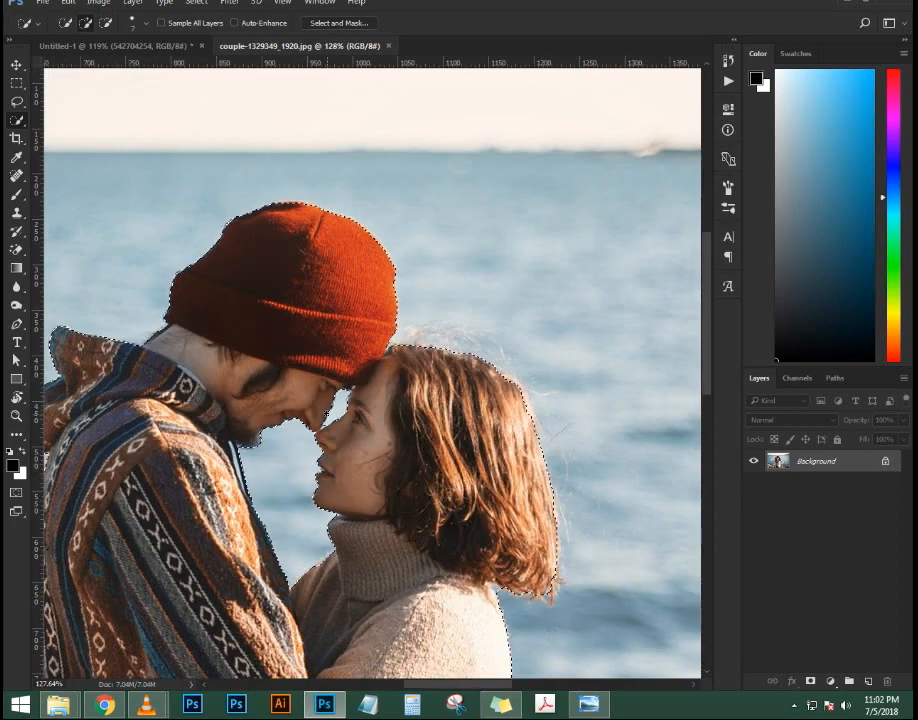
# Check the selection edges around the couple and feather the selection by 2 pixels
pyautogui.scroll(-3, 205, 453)
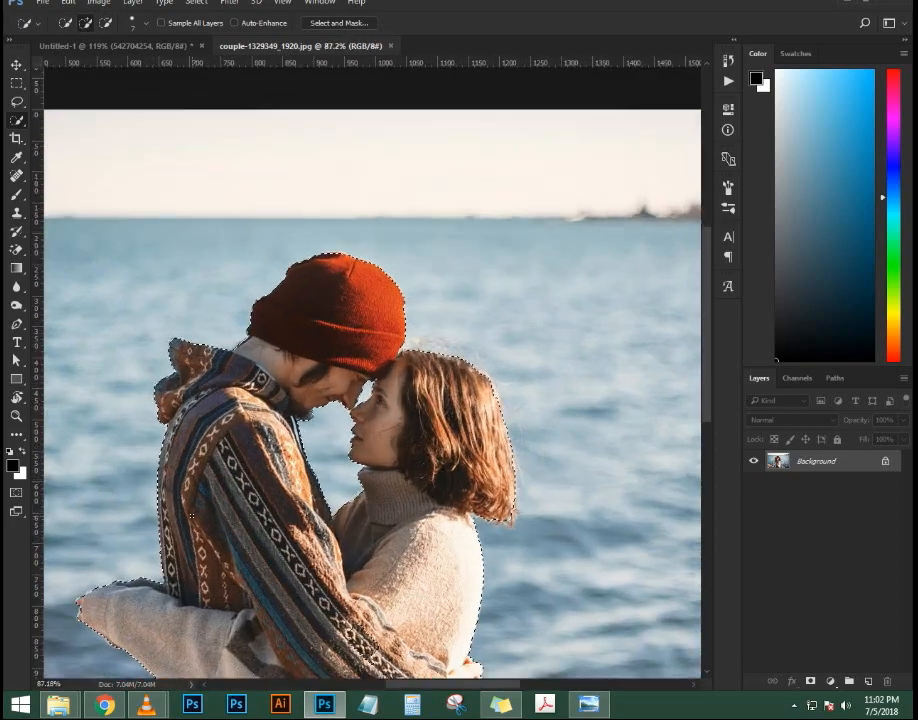
pyautogui.scroll(5, 268, 268)
pyautogui.scroll(-3, 270, 270)
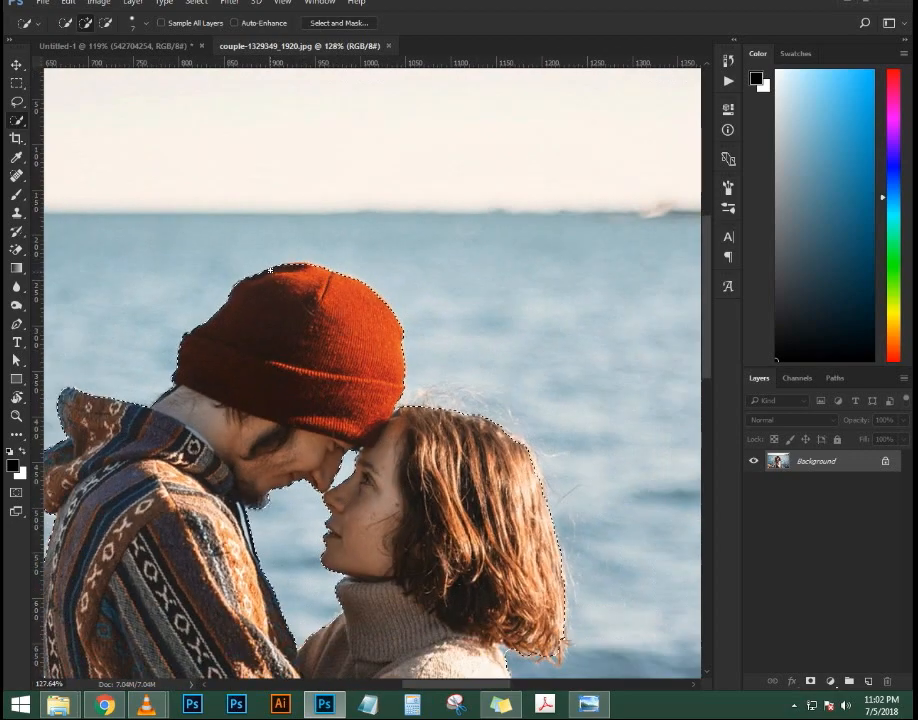
pyautogui.scroll(5, 265, 500)
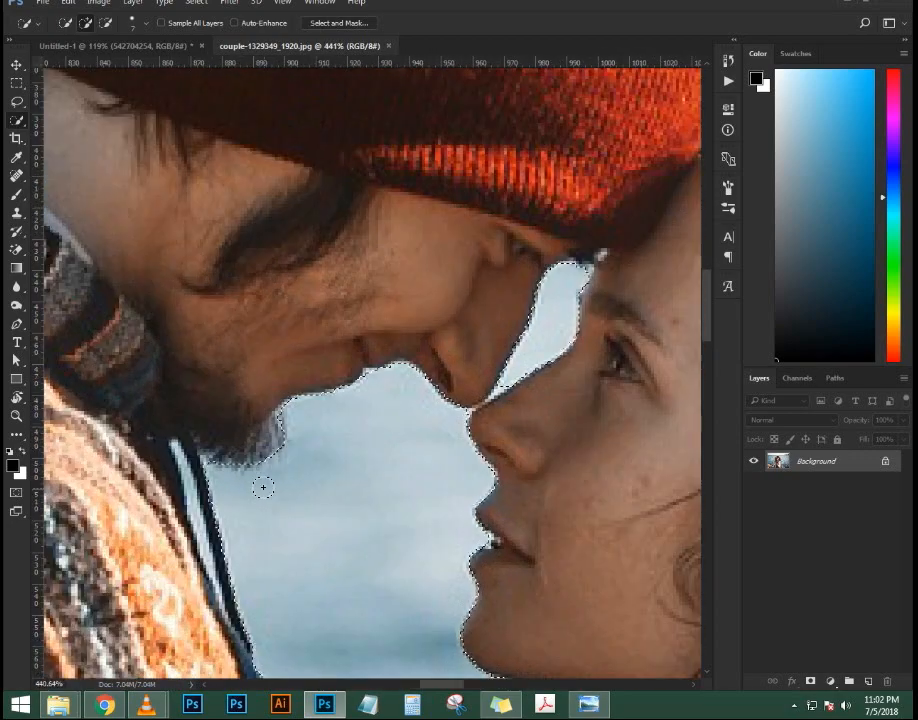
pyautogui.scroll(-10, 263, 487)
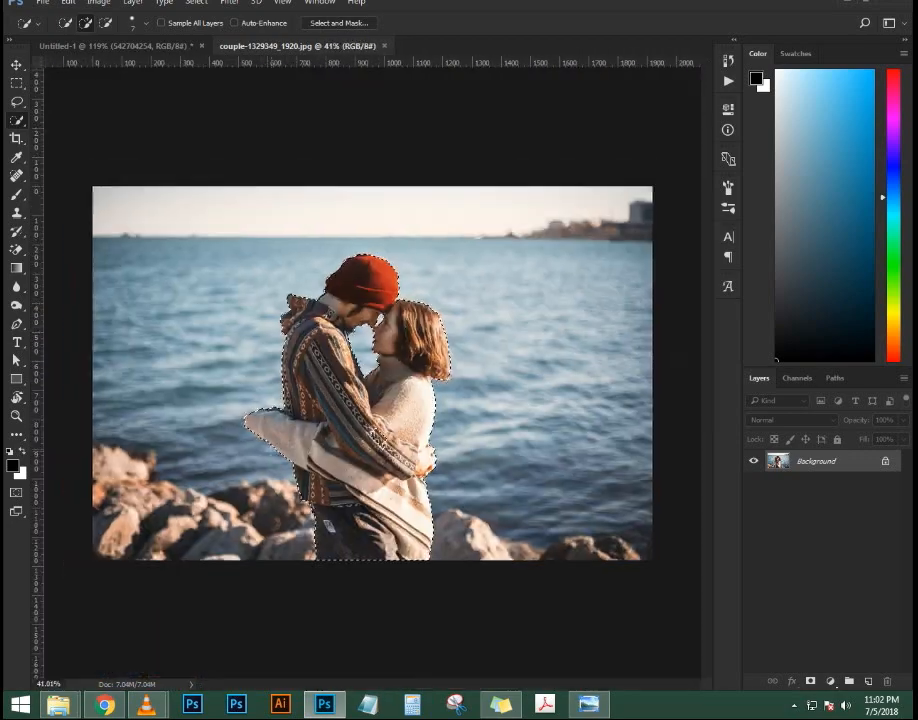
pyautogui.hotkey('shift', 'Tab')
pyautogui.hotkey('shift', 'F6')
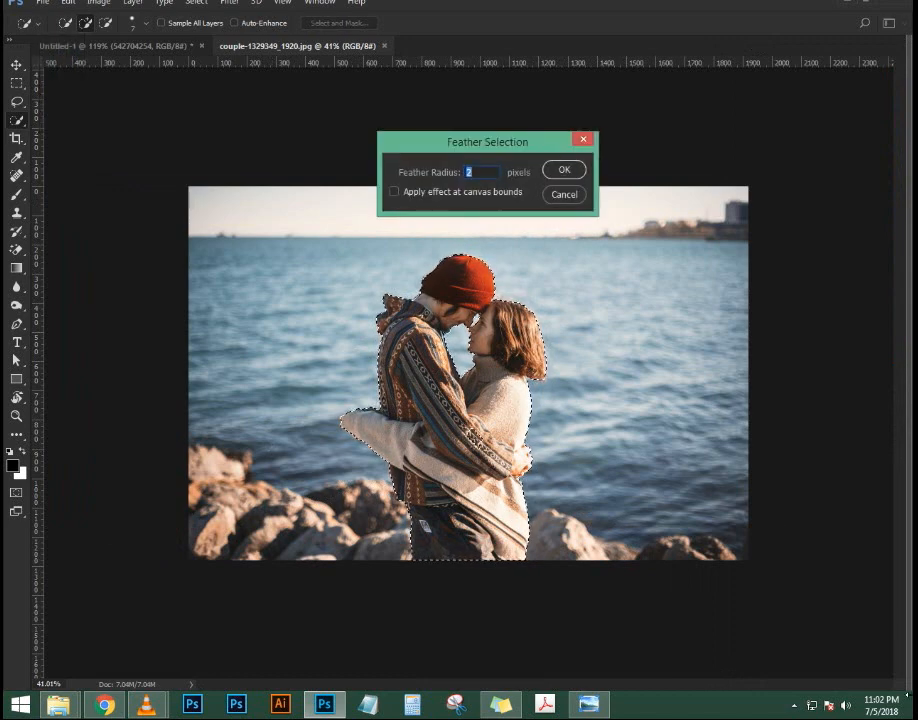
pyautogui.press('Return')
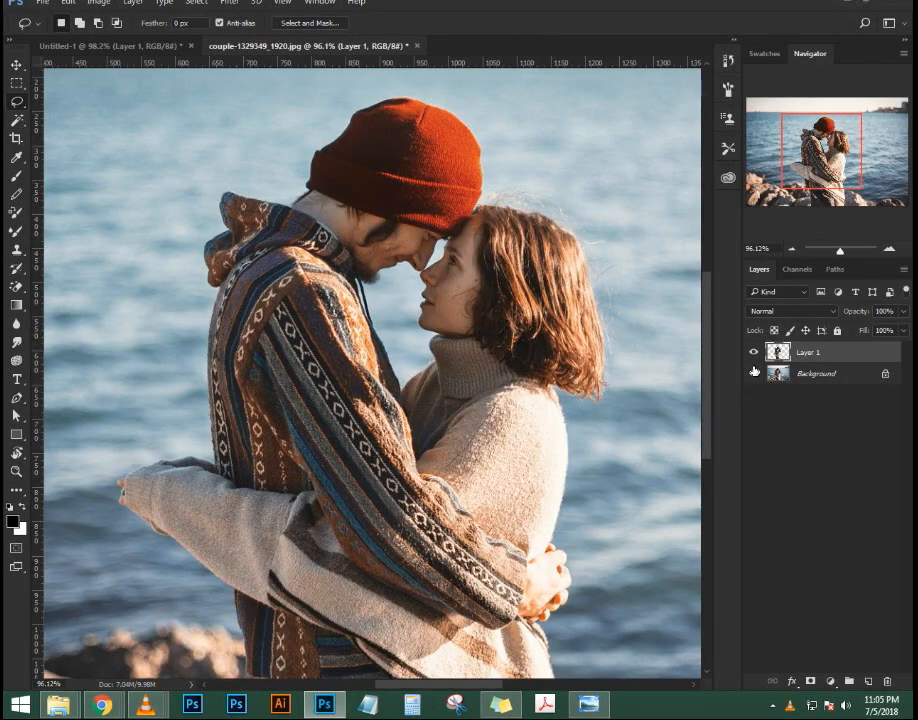
# Hide the original Background layer and inspect the cut-out couple where their faces meet
pyautogui.click(754, 373)
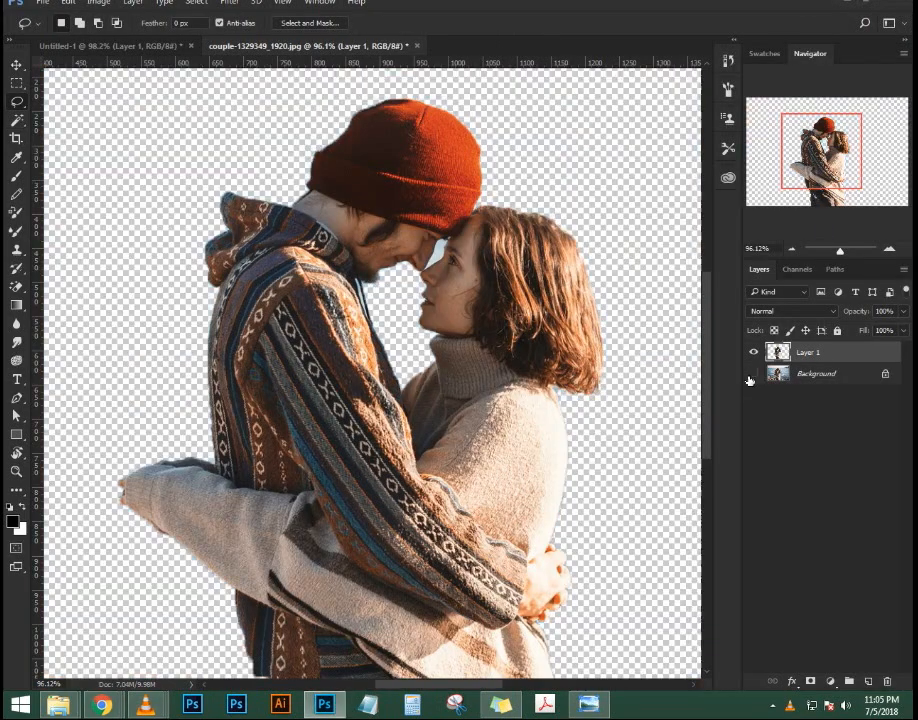
pyautogui.scroll(-5, 392, 291)
pyautogui.scroll(5, 392, 291)
pyautogui.scroll(8, 393, 291)
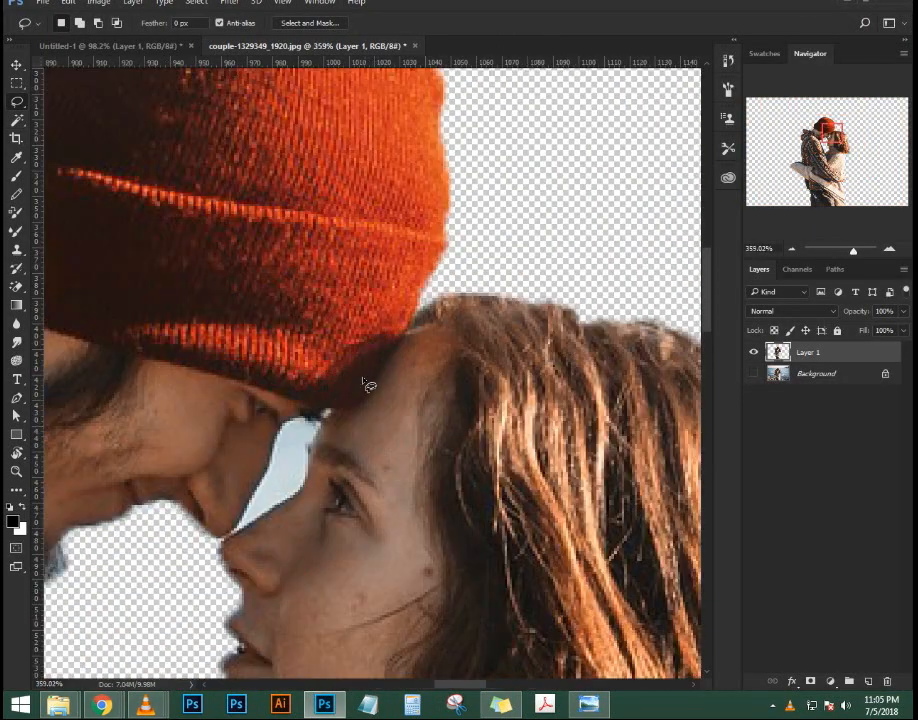
# Trace the leftover water patch between the couple's faces with the Pen tool, convert the path to a selection and delete its contents
pyautogui.press('p')
pyautogui.click(305, 368)
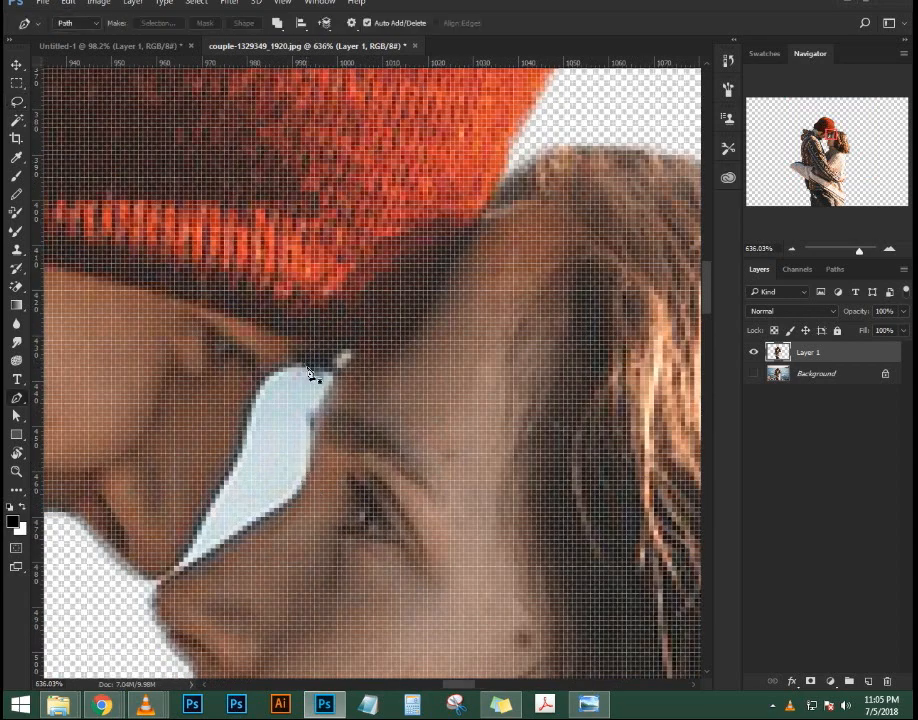
pyautogui.click(252, 370)
pyautogui.click(247, 418)
pyautogui.click(241, 468)
pyautogui.click(222, 486)
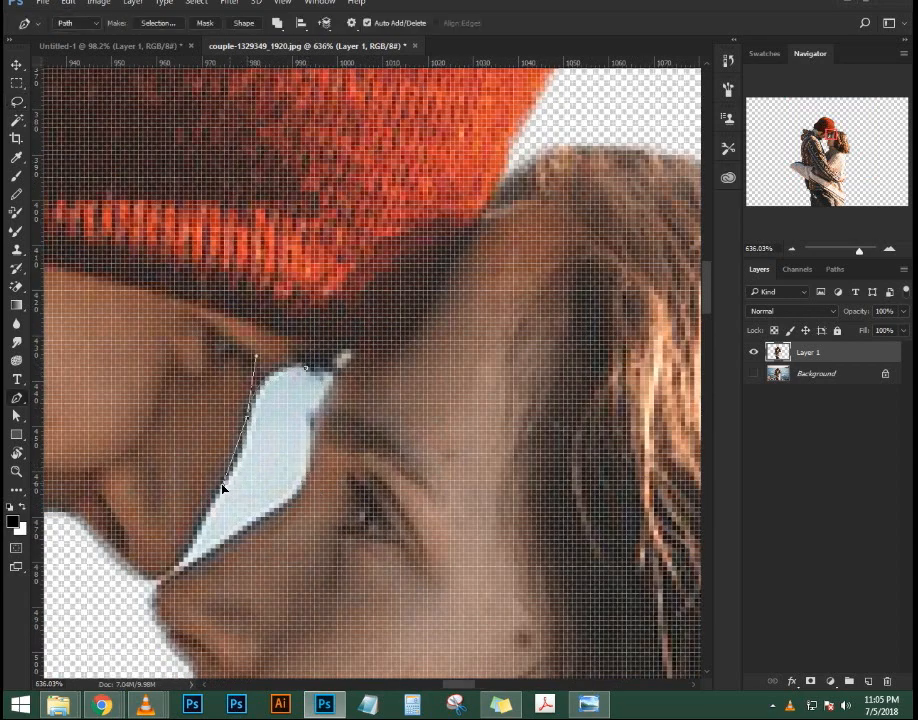
pyautogui.click(157, 581)
pyautogui.moveTo(307, 437); pyautogui.dragTo(299, 361)
pyautogui.click(347, 362)
pyautogui.hotkey('ctrl', 'Return')
pyautogui.press('Delete')
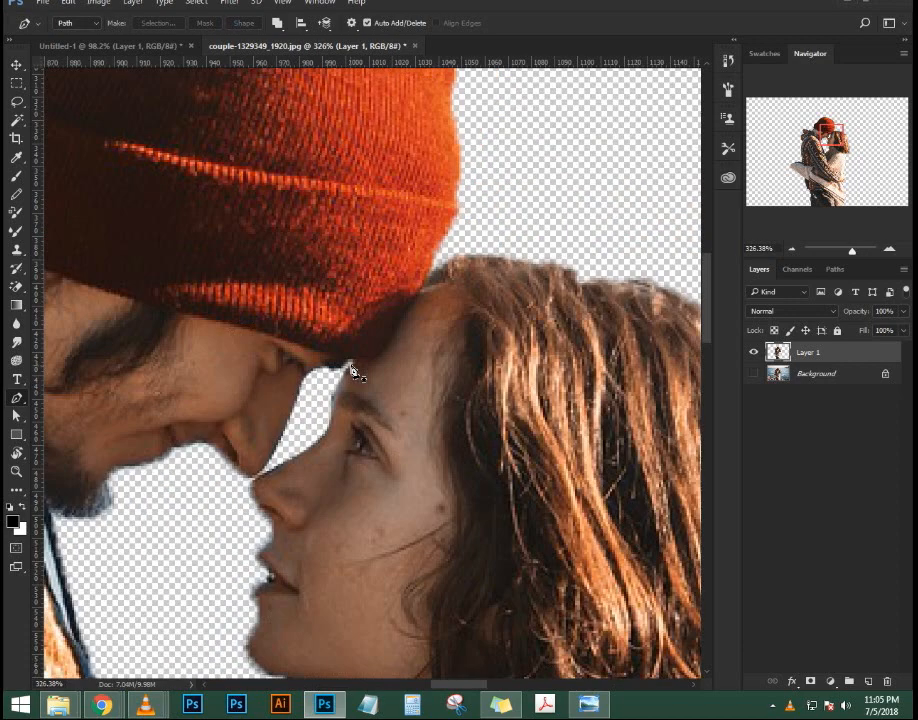
# Transfer the cut-out couple into the Untitled-1 poster document and delete the poster's old Layer 1
pyautogui.scroll(-6, 352, 372)
pyautogui.scroll(-15, 354, 374)
pyautogui.scroll(3, 408, 380)
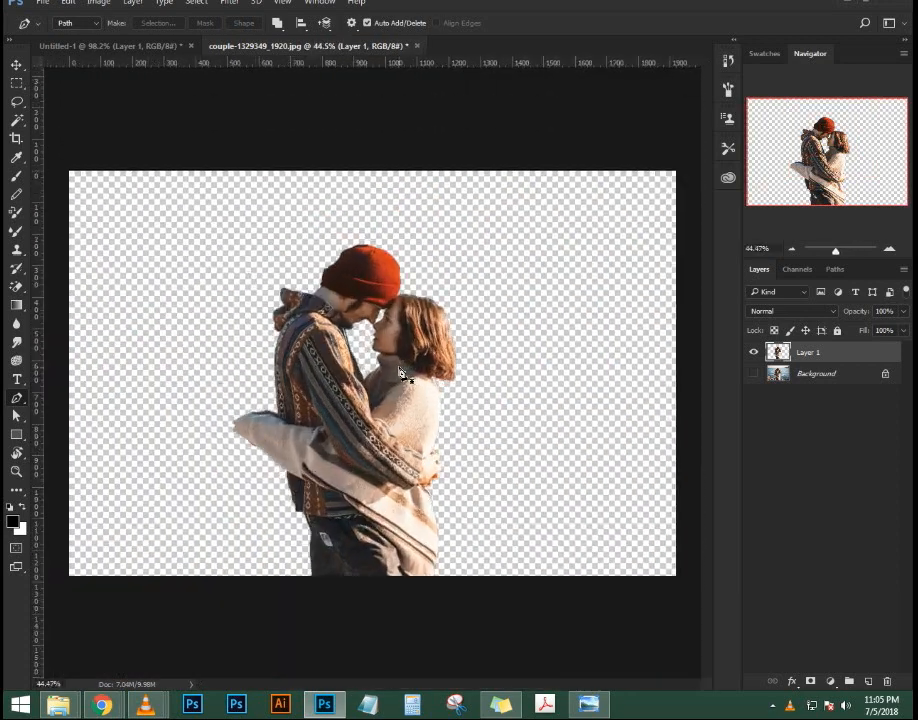
pyautogui.click(15, 66)
pyautogui.moveTo(262, 265); pyautogui.dragTo(470, 368)
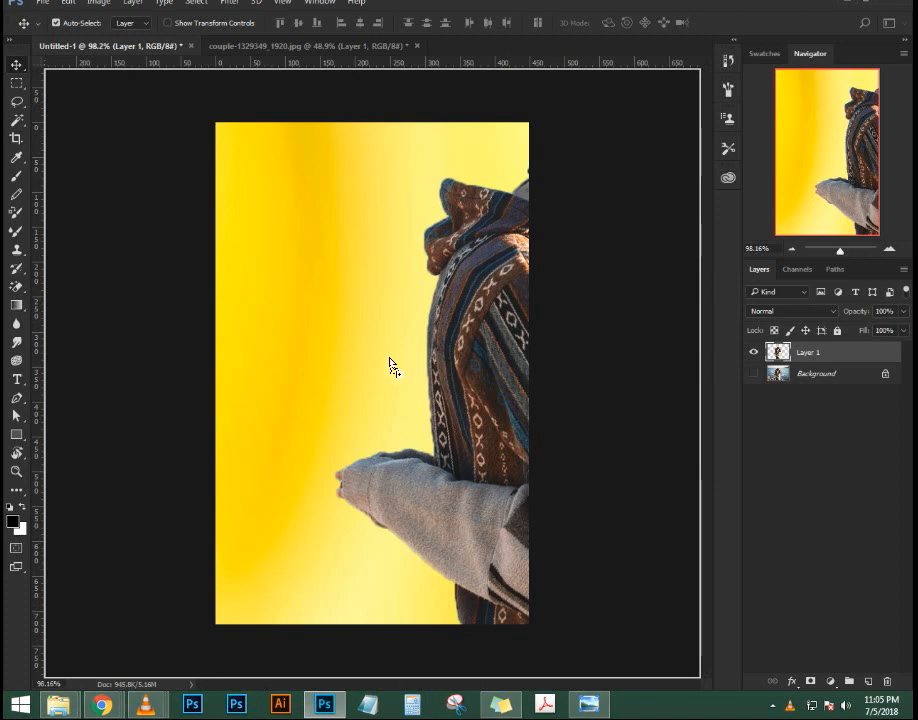
pyautogui.moveTo(390, 366); pyautogui.dragTo(393, 368)
pyautogui.click(822, 385)
pyautogui.press('Delete')
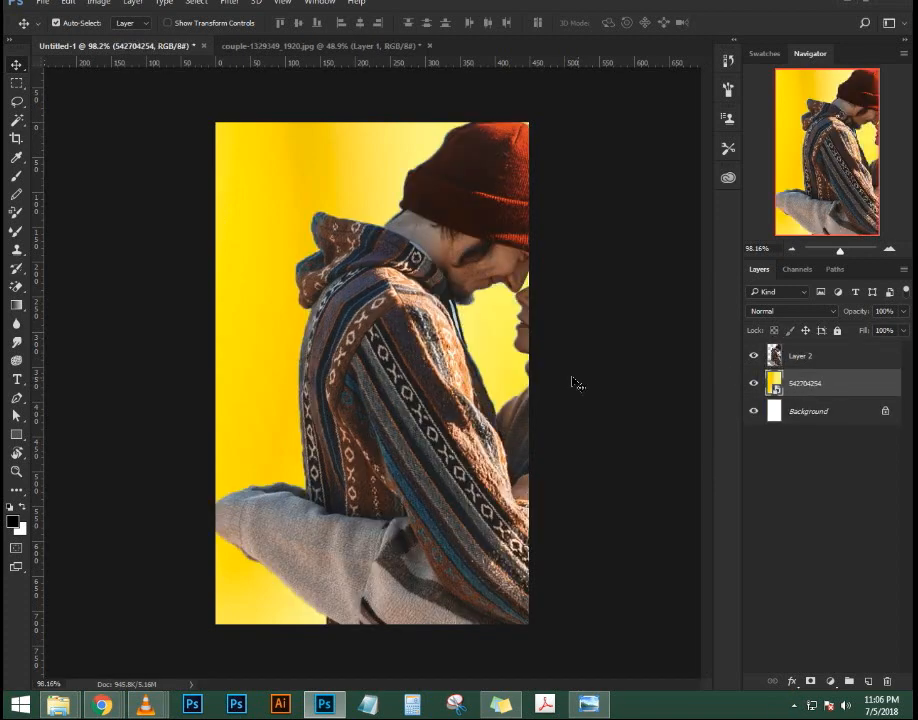
pyautogui.scroll(-2, 492, 350)
pyautogui.moveTo(492, 350); pyautogui.dragTo(496, 353)
pyautogui.hotkey('ctrl', 't')
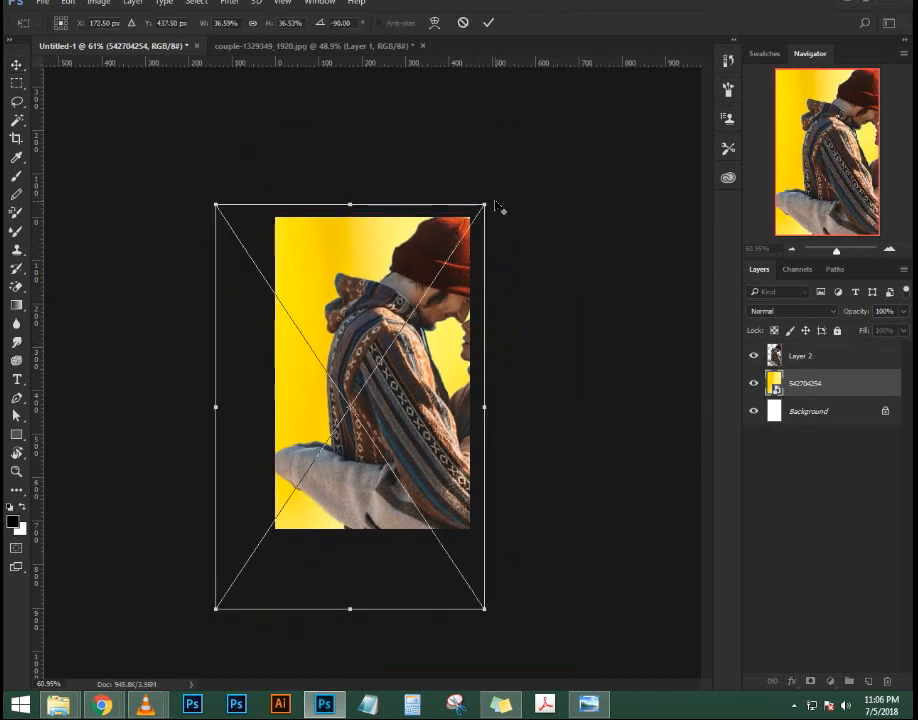
pyautogui.moveTo(483, 206); pyautogui.dragTo(421, 300)
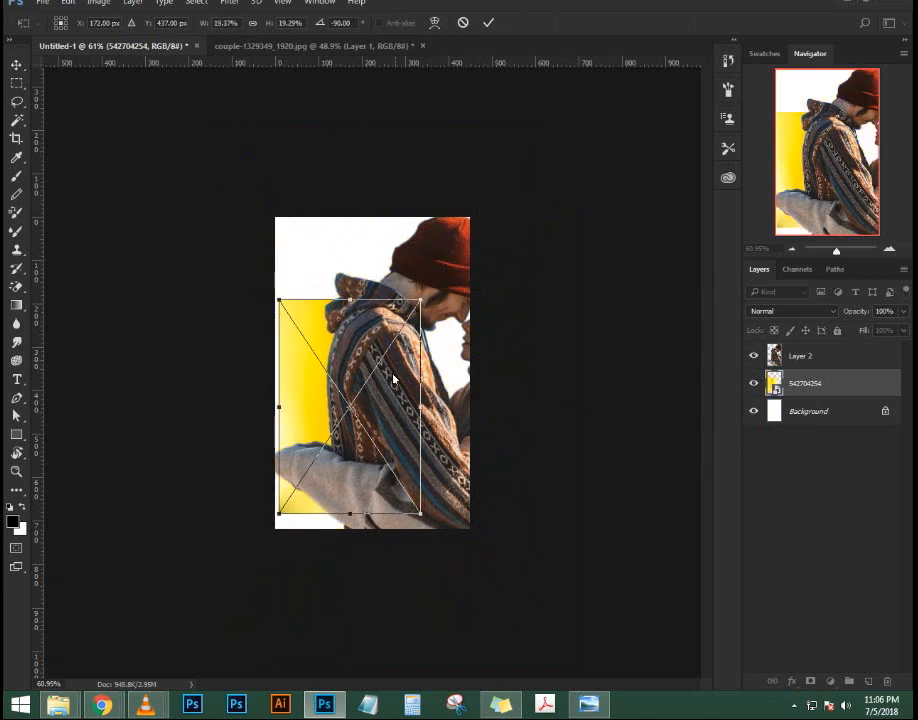
pyautogui.press('Escape')
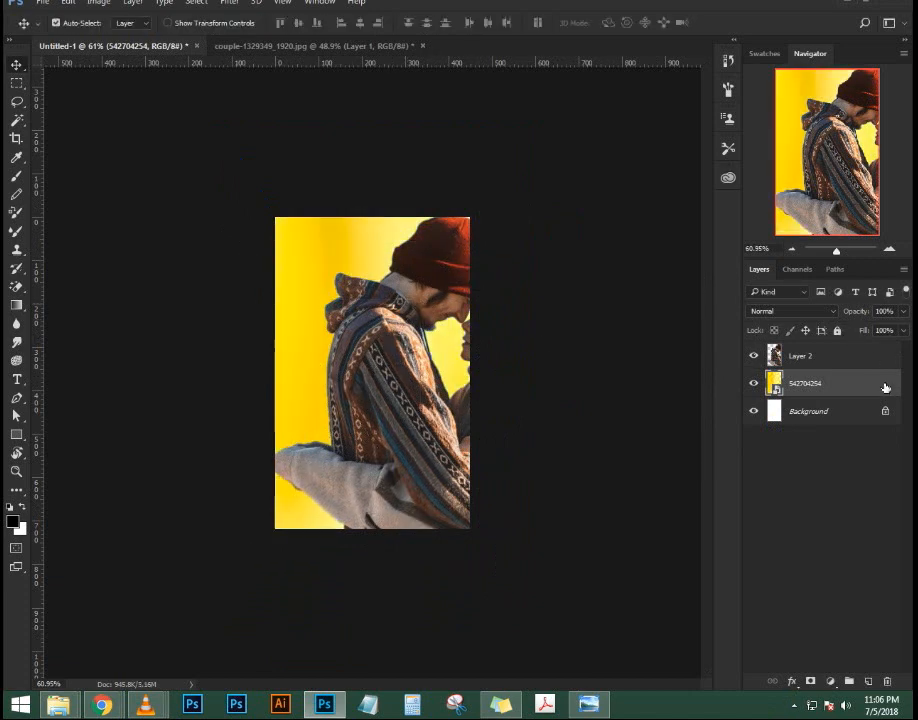
# Scale the couple's layer to about 47% and move it to the upper middle of the poster
pyautogui.click(857, 358)
pyautogui.hotkey('ctrl', 't')
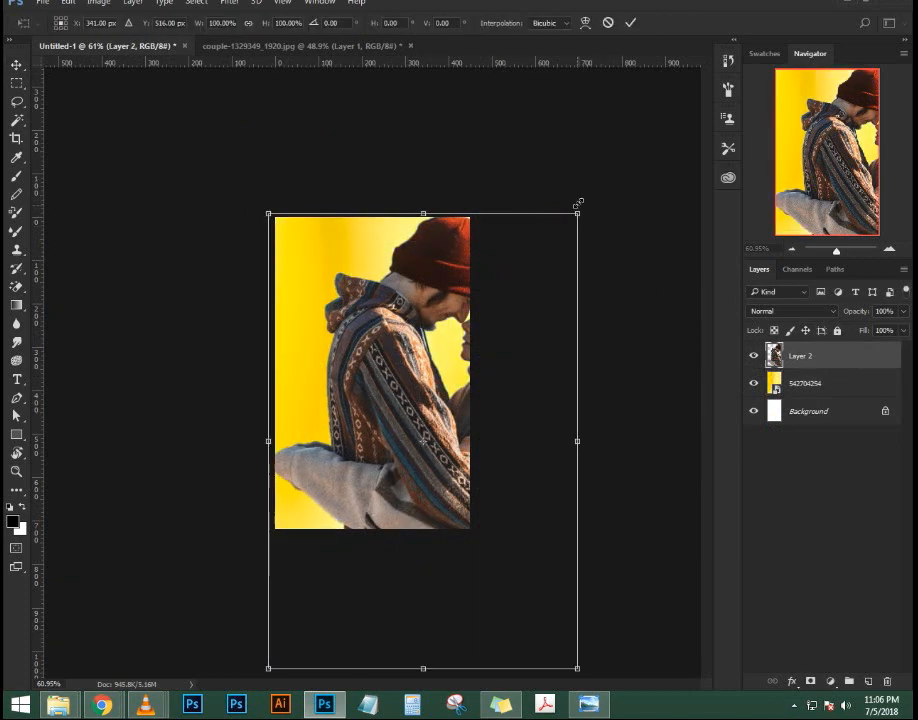
pyautogui.moveTo(579, 213); pyautogui.dragTo(495, 334)
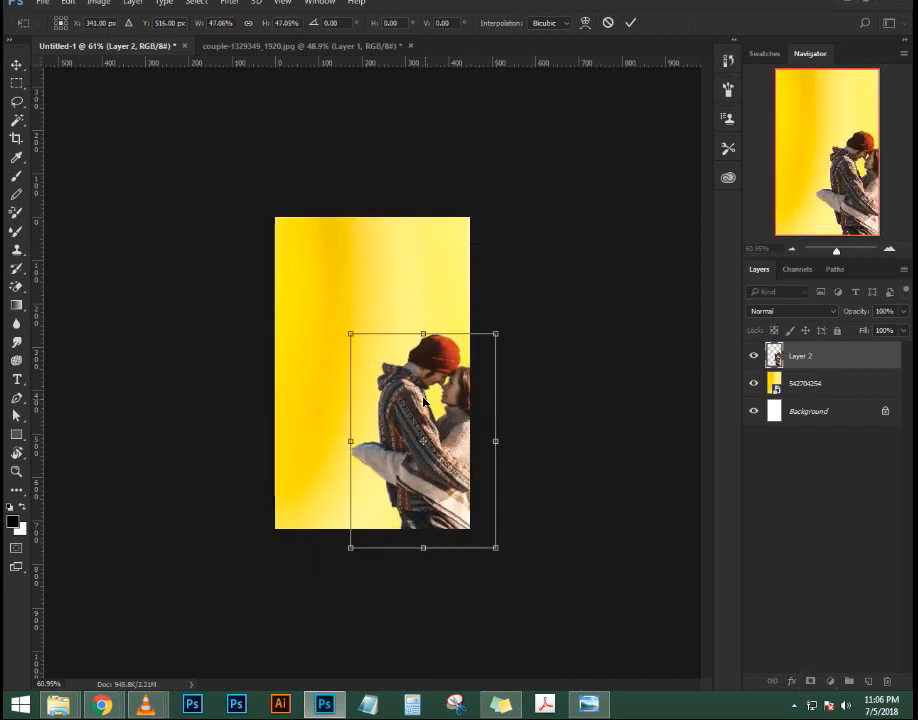
pyautogui.moveTo(424, 401); pyautogui.dragTo(375, 289)
# Enlarge the couple to fill the poster's width and position them with the red hat touching the top edge
pyautogui.hotkey('ctrl', '0')
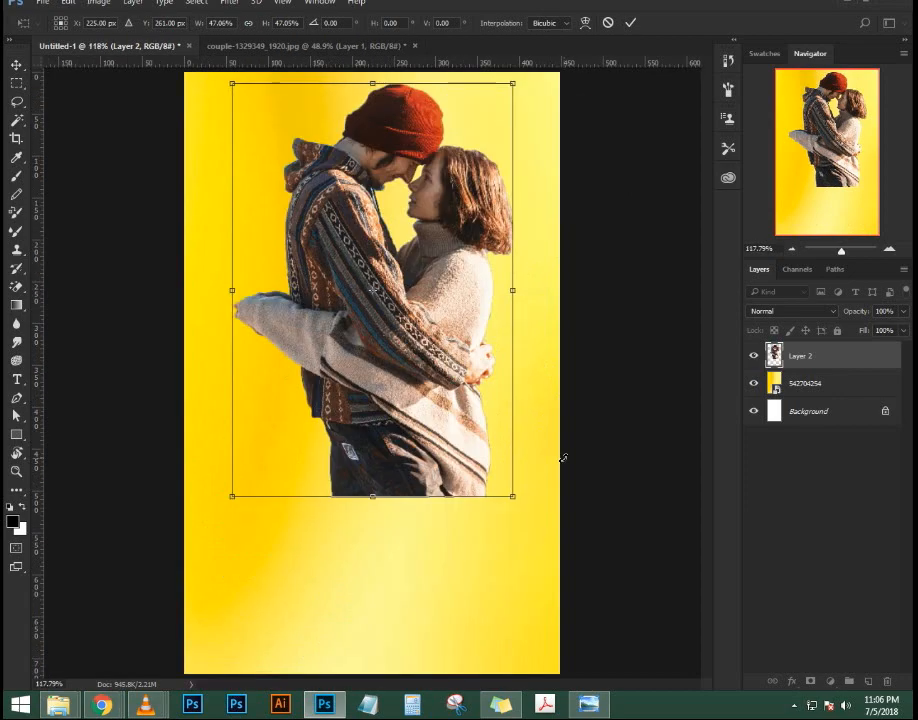
pyautogui.moveTo(525, 504); pyautogui.dragTo(620, 628)
pyautogui.moveTo(467, 248); pyautogui.dragTo(445, 364)
pyautogui.press('Return')
pyautogui.scroll(-6, 450, 371)
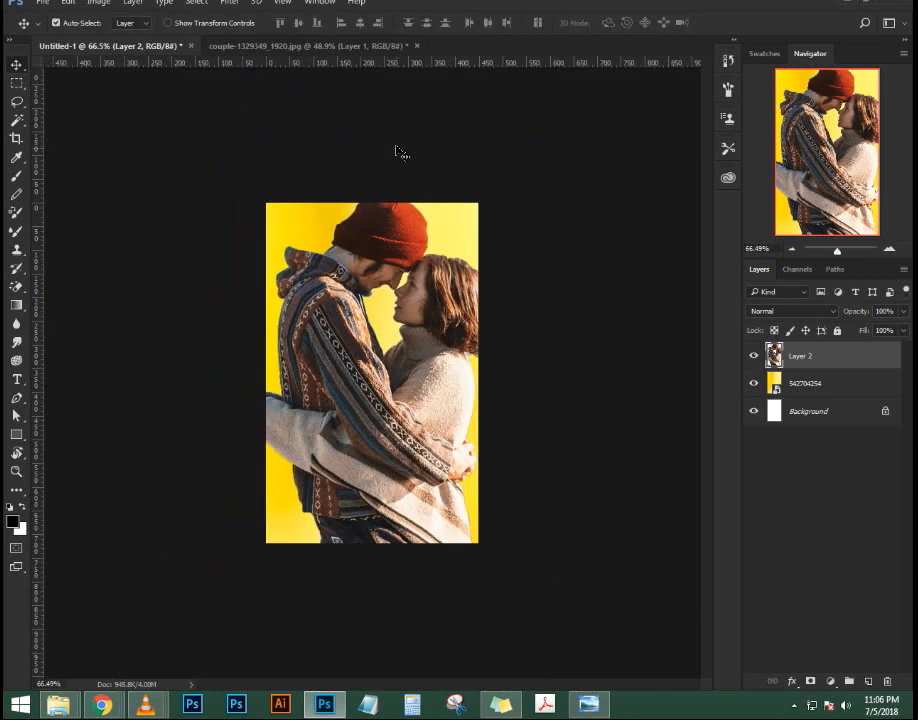
pyautogui.scroll(4, 398, 150)
pyautogui.moveTo(391, 152); pyautogui.dragTo(373, 172)
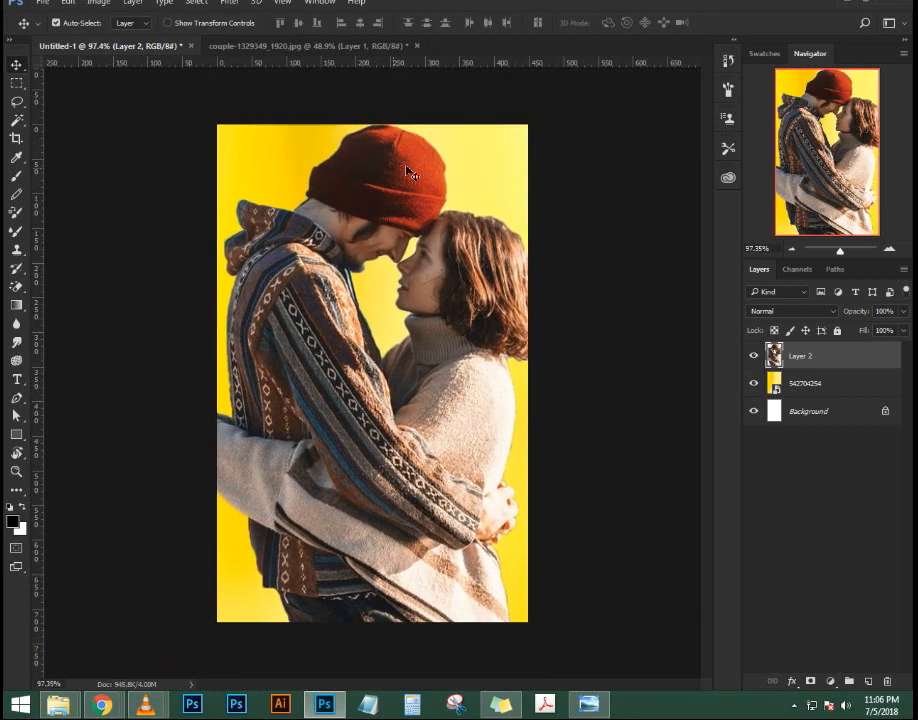
# Add a layer mask to the couple and fade their lower bodies into the yellow background with a black-to-transparent linear gradient
pyautogui.click(811, 681)
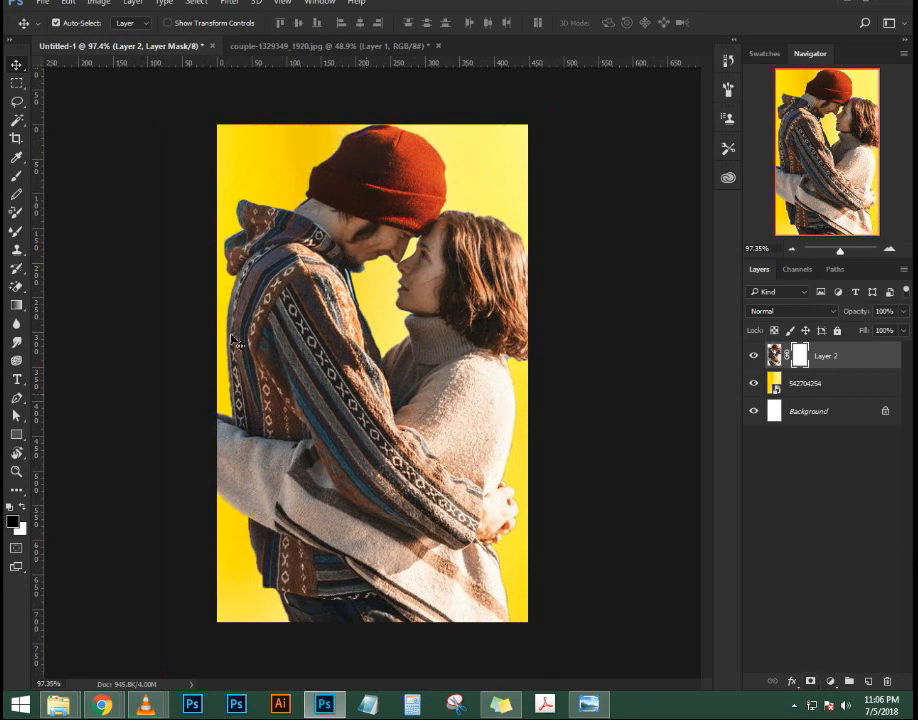
pyautogui.click(16, 304)
pyautogui.moveTo(414, 622); pyautogui.dragTo(412, 352)
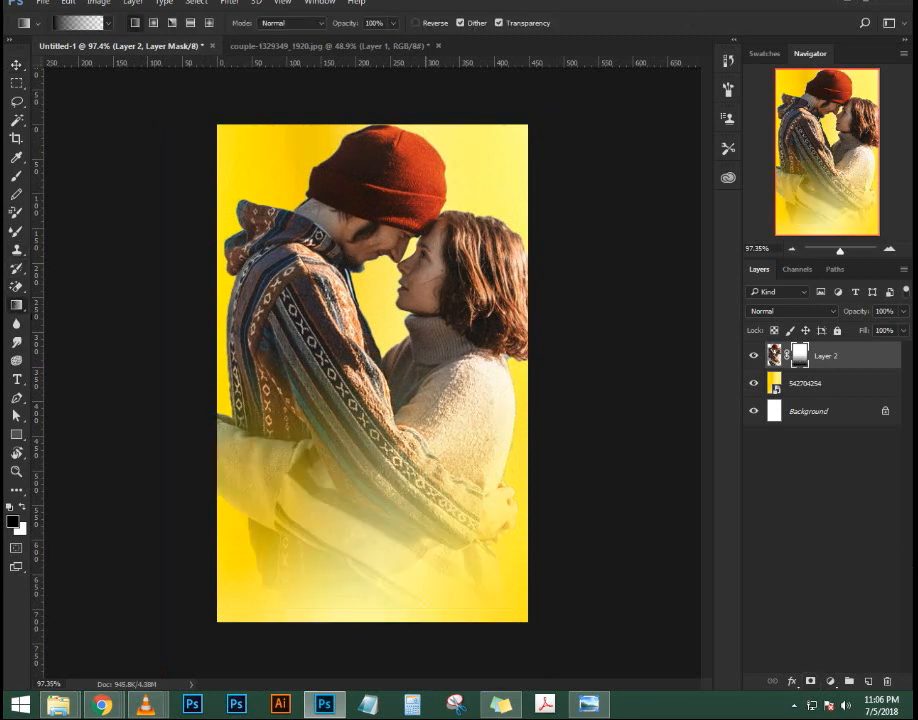
pyautogui.moveTo(414, 636); pyautogui.dragTo(414, 636)
pyautogui.moveTo(412, 582); pyautogui.dragTo(412, 390)
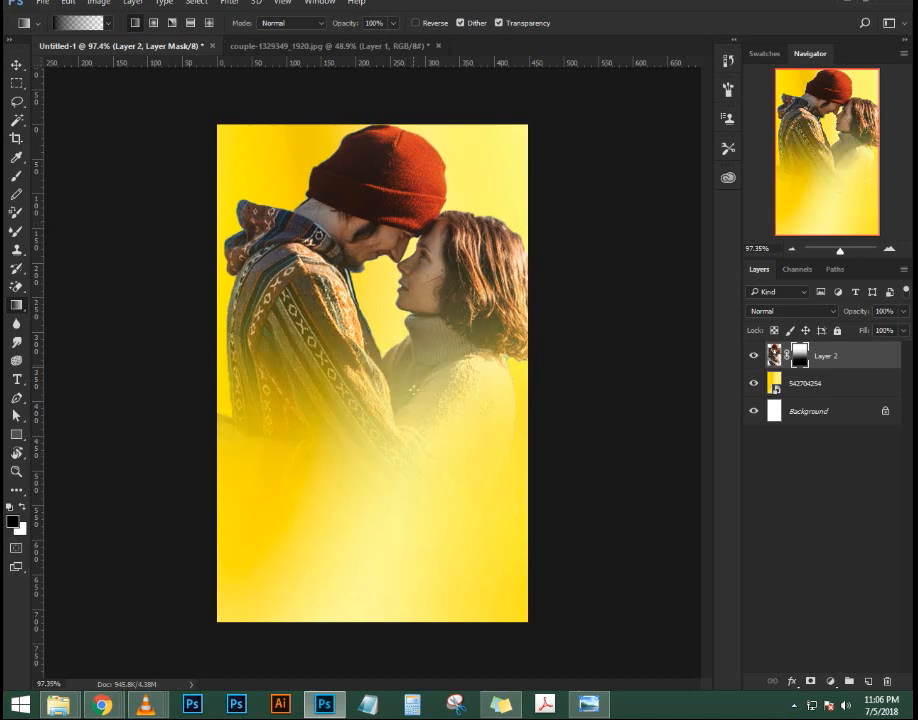
# Move the masked couple up until the poster's top edge crops the red hat, and toggle the yellow layer's visibility as a check
pyautogui.click(16, 65)
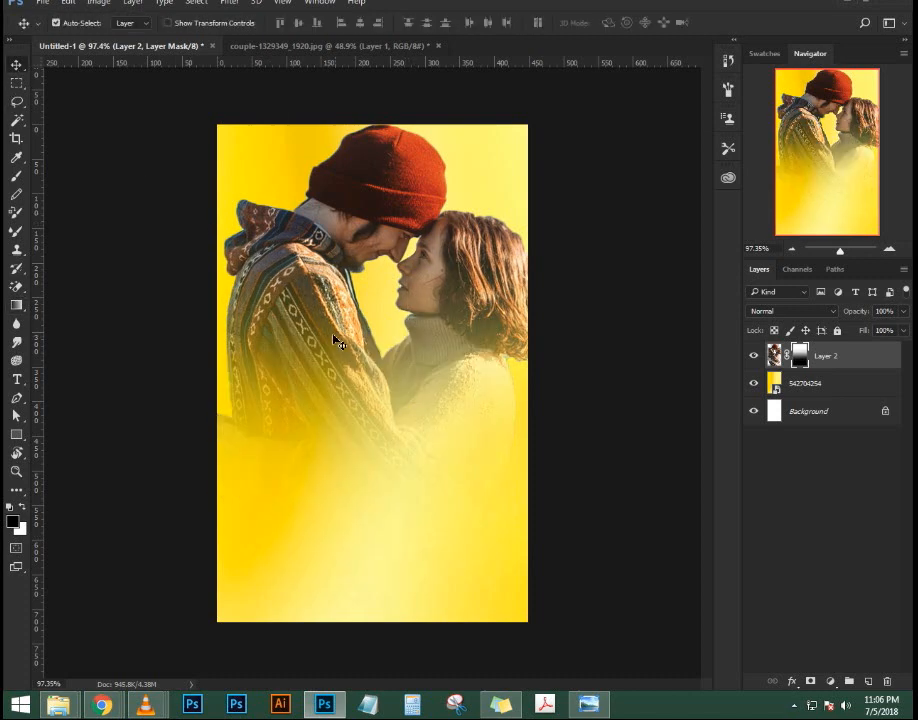
pyautogui.moveTo(330, 350); pyautogui.dragTo(330, 308)
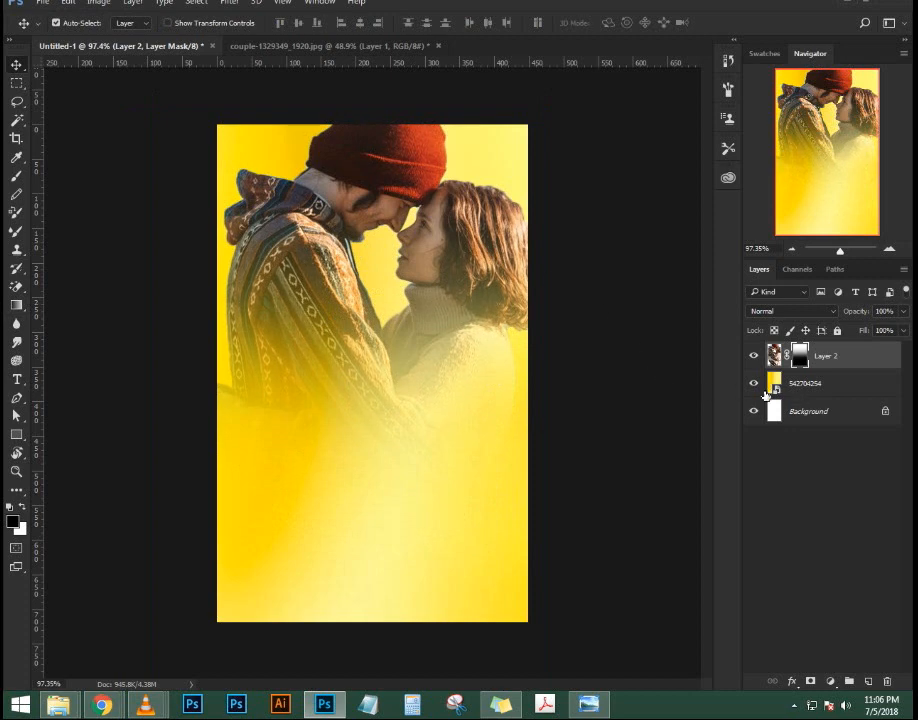
pyautogui.click(754, 383)
pyautogui.click(754, 384)
# Examine the reference Dhadak poster in Windows Photo Viewer and return to the Photoshop composition
pyautogui.click(590, 706)
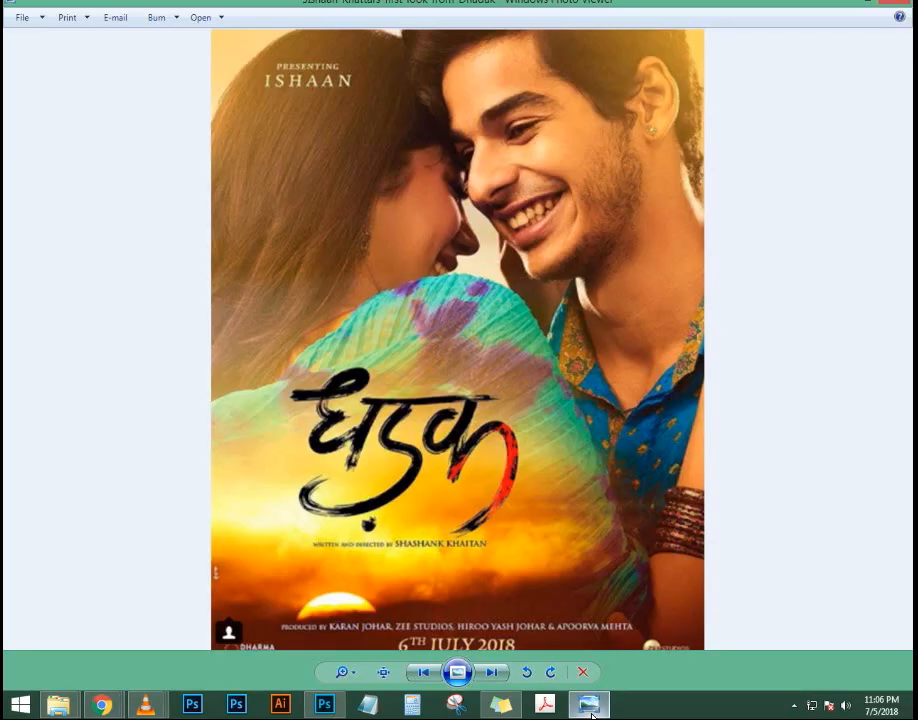
pyautogui.click(590, 706)
pyautogui.click(590, 706)
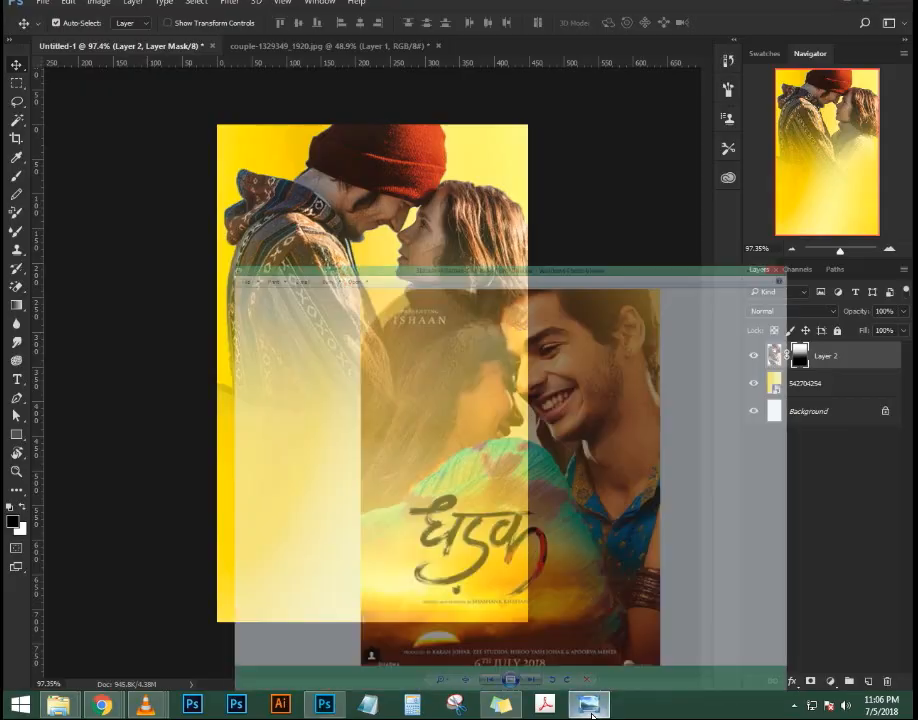
pyautogui.click(591, 710)
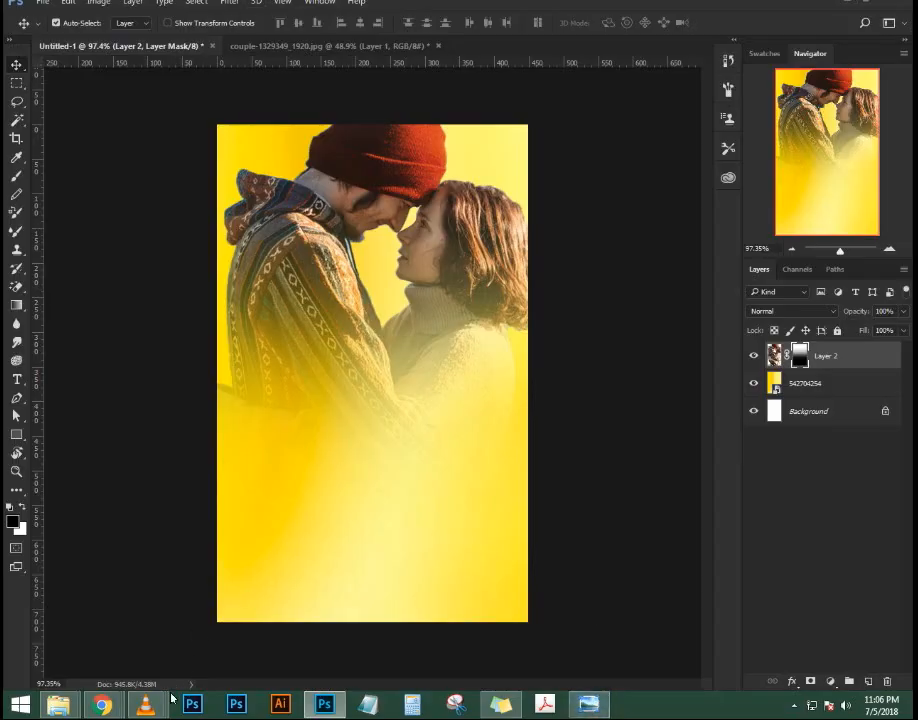
# Switch to Chrome, open the downloads list and preview images.jpg and 542704254.jpg to find the sunset picture
pyautogui.click(102, 706)
pyautogui.click(92, 600)
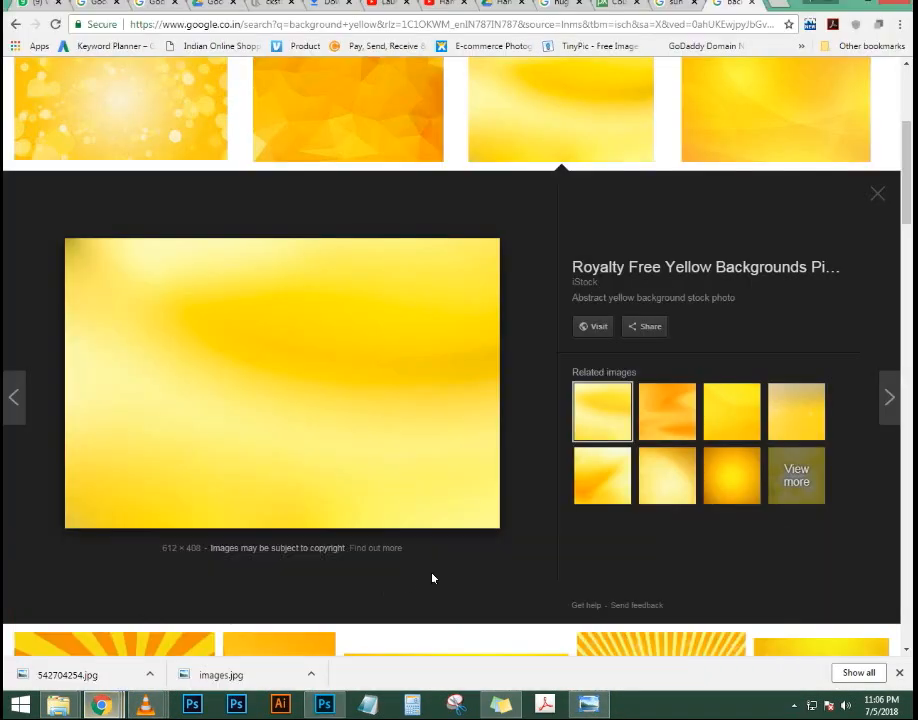
pyautogui.hotkey('ctrl', 'j')
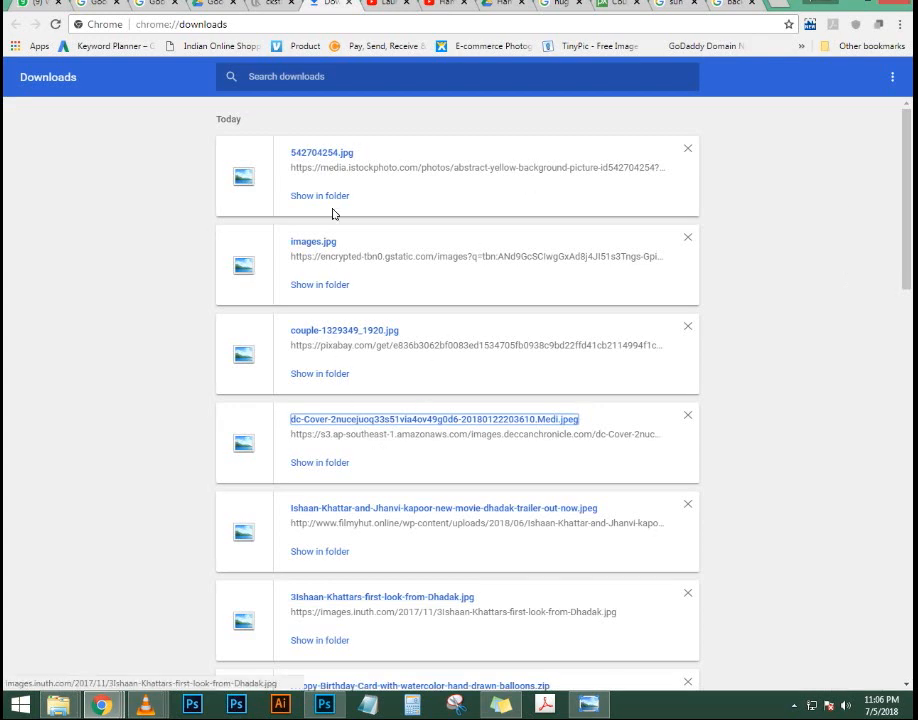
pyautogui.moveTo(320, 252); pyautogui.dragTo(318, 247)
pyautogui.click(318, 244)
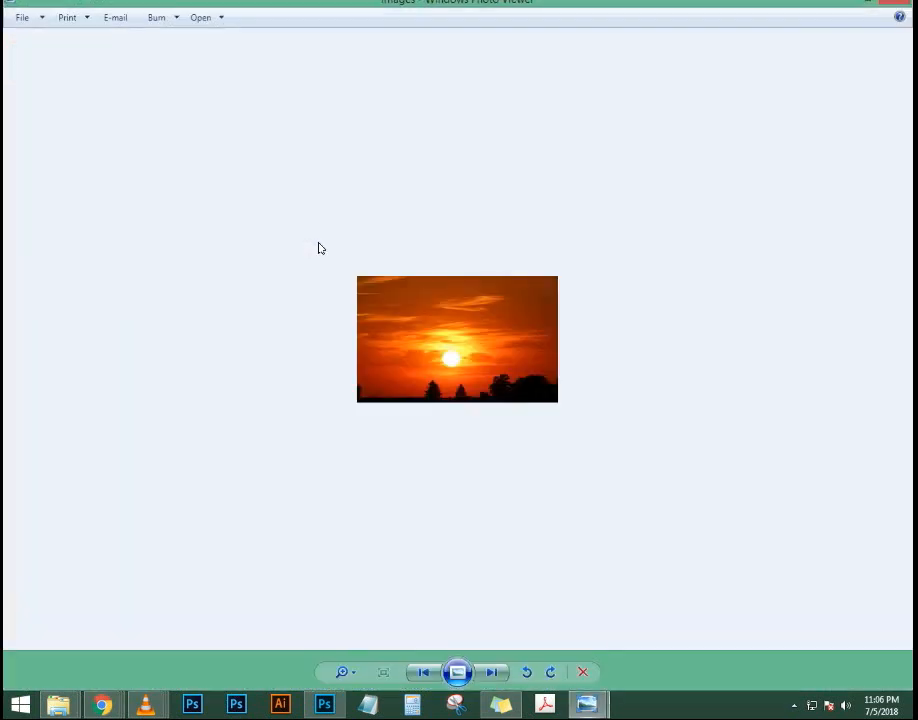
pyautogui.click(900, 5)
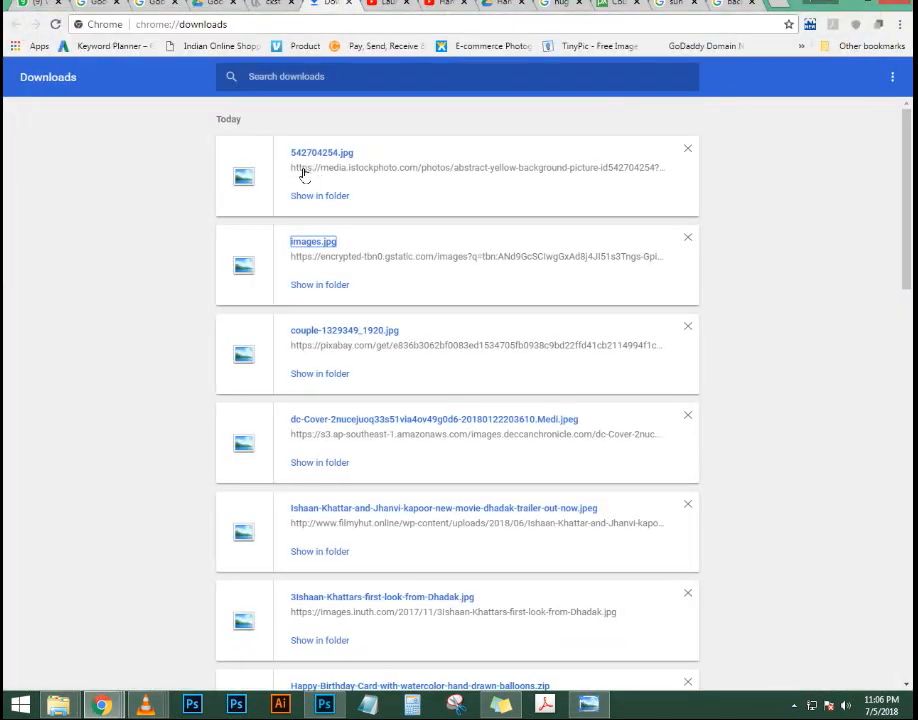
pyautogui.click(309, 150)
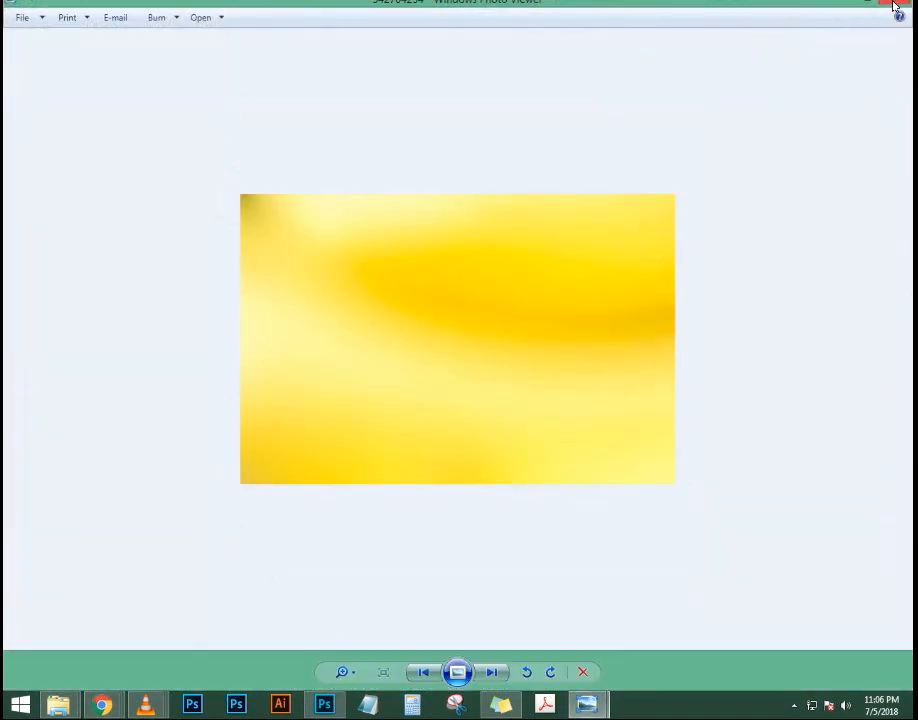
pyautogui.click(895, 6)
# Open the file location of the sunset picture images.jpg and place the file into the Photoshop poster
pyautogui.click(293, 301)
pyautogui.rightClick(455, 362)
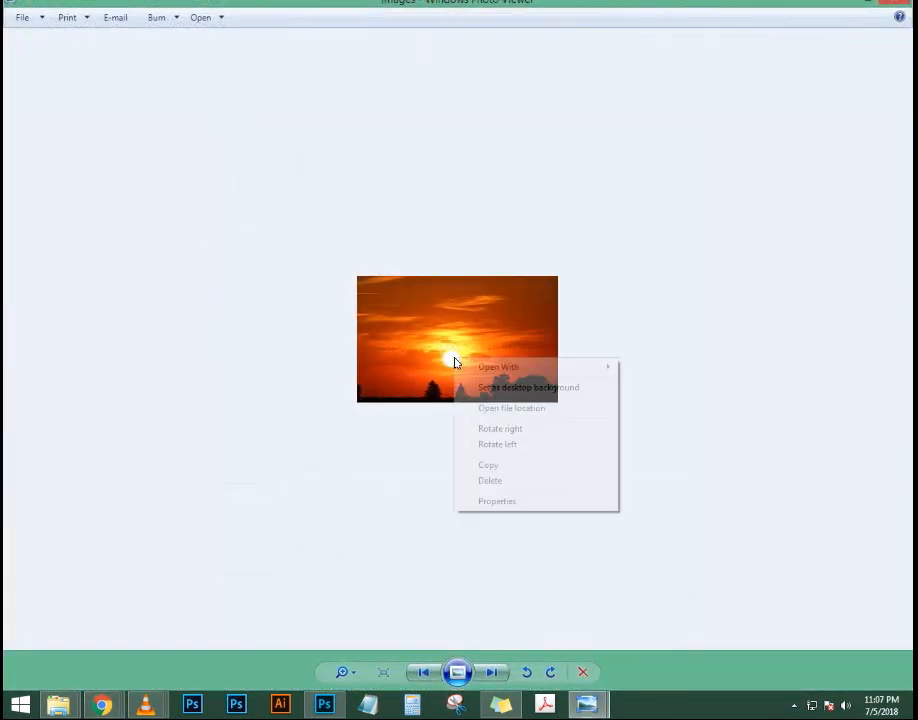
pyautogui.click(502, 409)
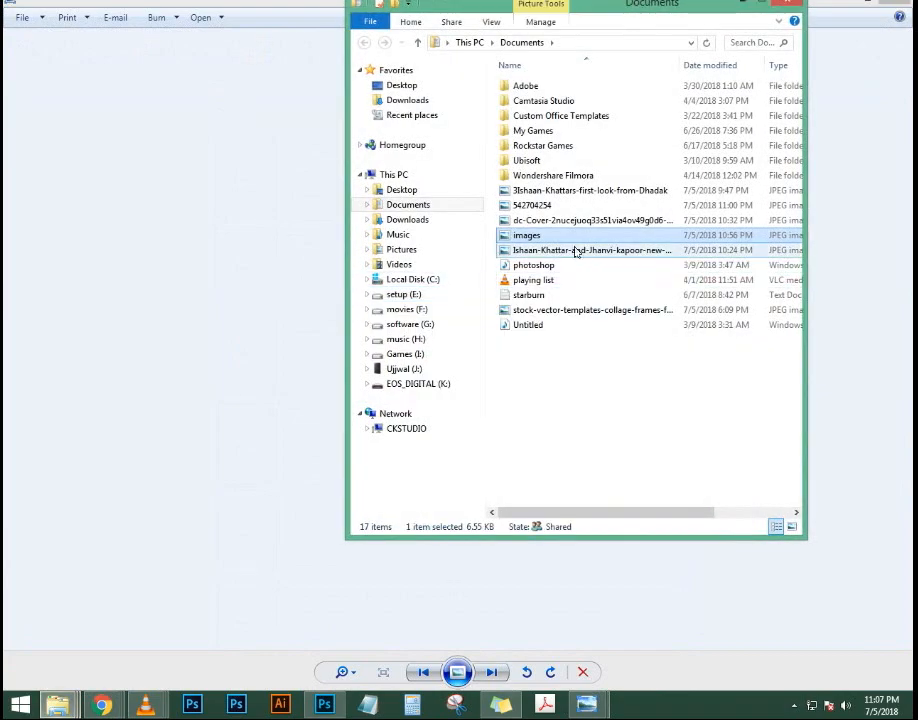
pyautogui.click(324, 704)
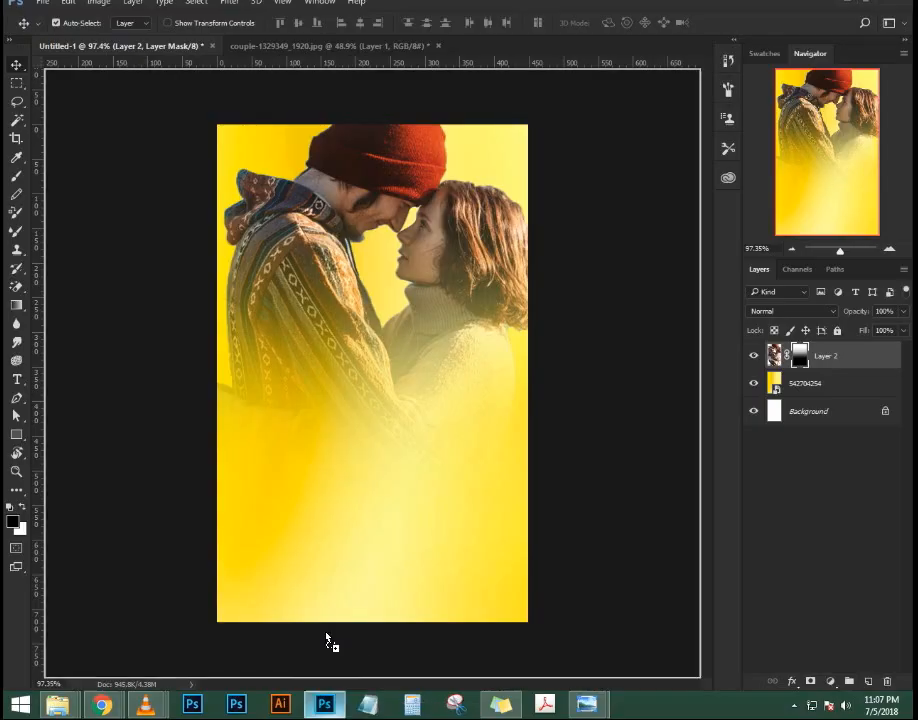
pyautogui.moveTo(326, 640); pyautogui.dragTo(313, 459)
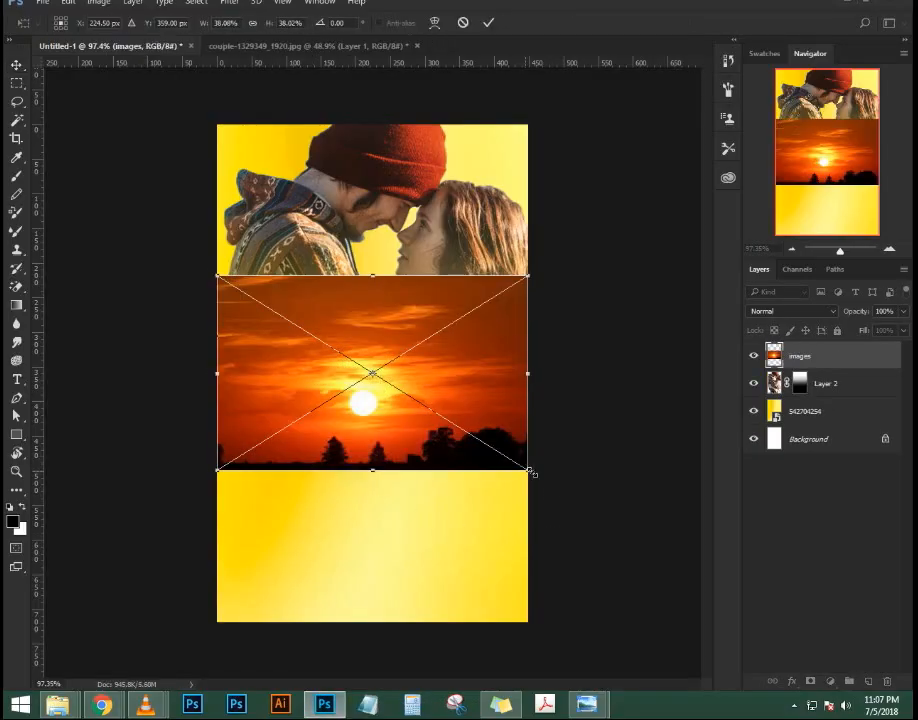
# Scale the placed sunset to about 58% and position it over the poster's lower part, with the dark treeline at the bottom edge
pyautogui.moveTo(531, 472); pyautogui.dragTo(610, 520)
pyautogui.moveTo(374, 376); pyautogui.dragTo(383, 496)
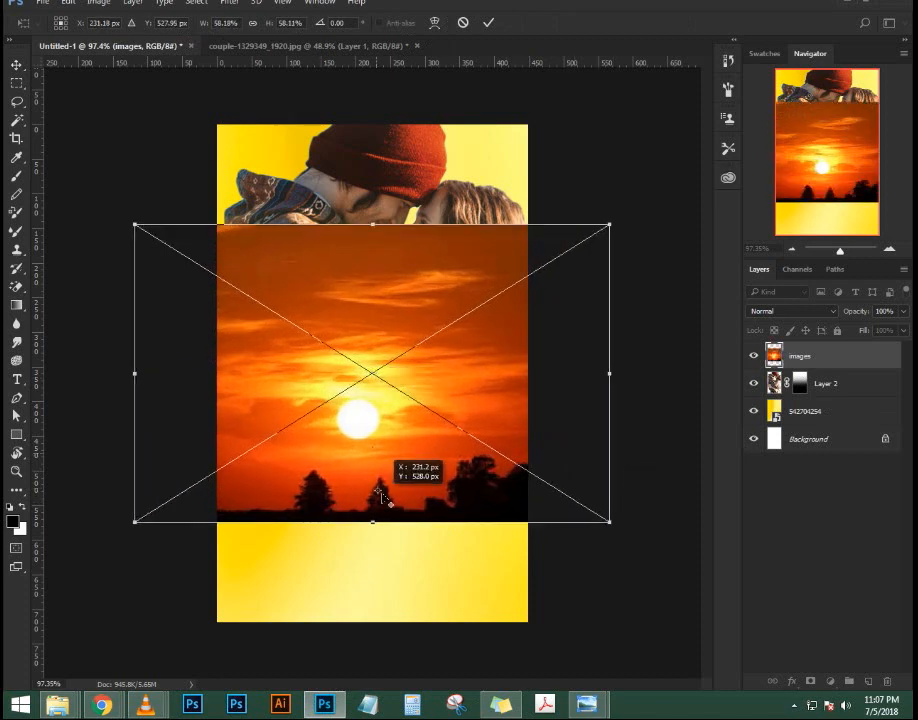
pyautogui.moveTo(450, 352); pyautogui.dragTo(453, 467)
pyautogui.press('Return')
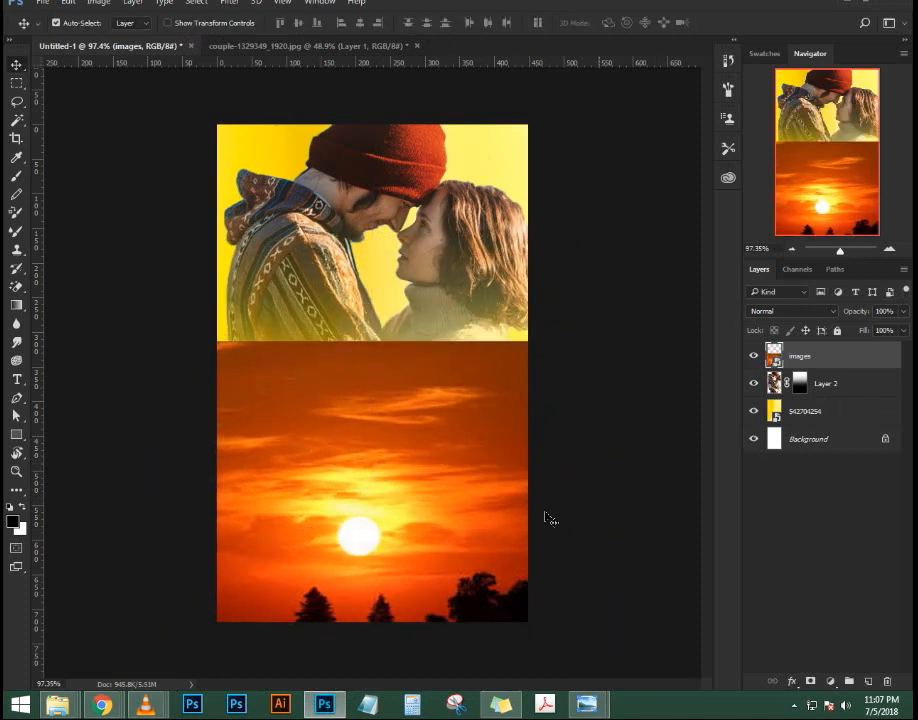
pyautogui.hotkey('ctrl', 't')
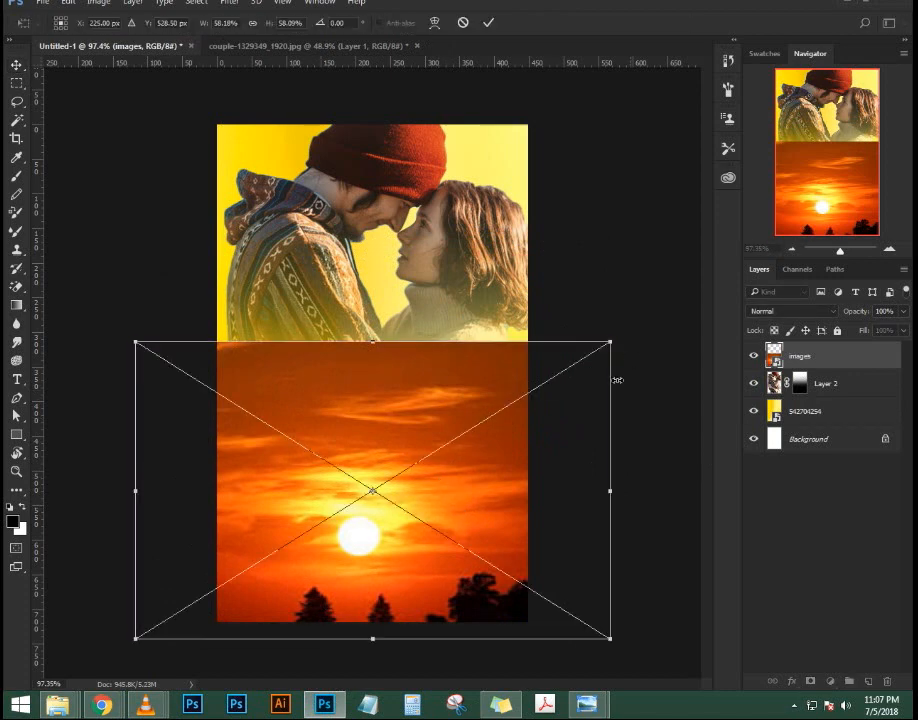
pyautogui.moveTo(445, 561)
pyautogui.mouseDown()
pyautogui.moveTo(445, 506)
pyautogui.moveTo(447, 539)
pyautogui.mouseUp()
pyautogui.press('Return')
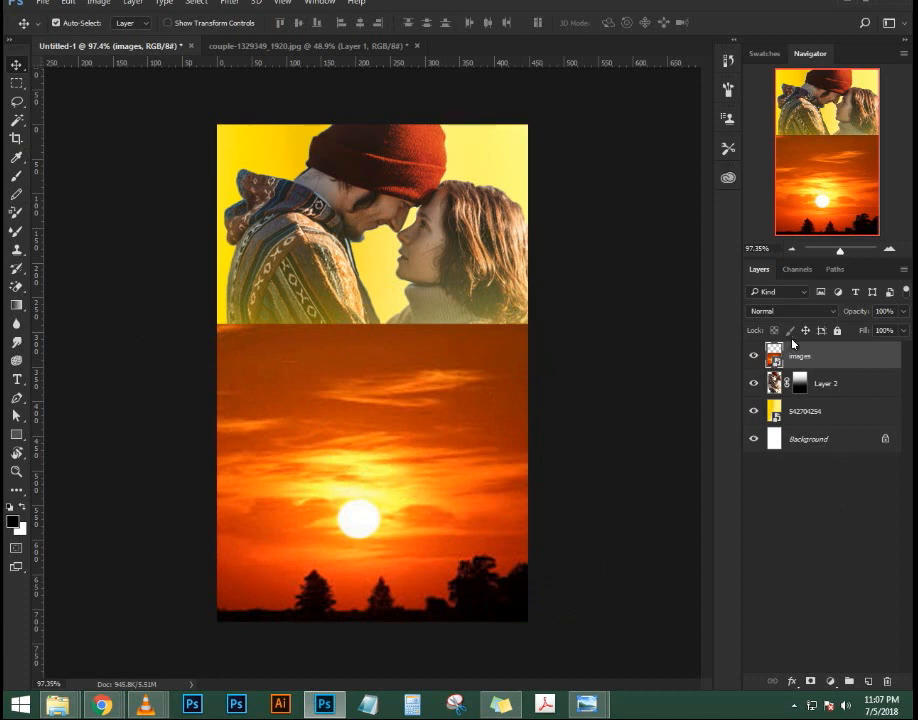
# Rasterize the images layer, add a layer mask and draw a downward gradient on it to fade the sunset's top edge into the couple
pyautogui.rightClick(818, 346)
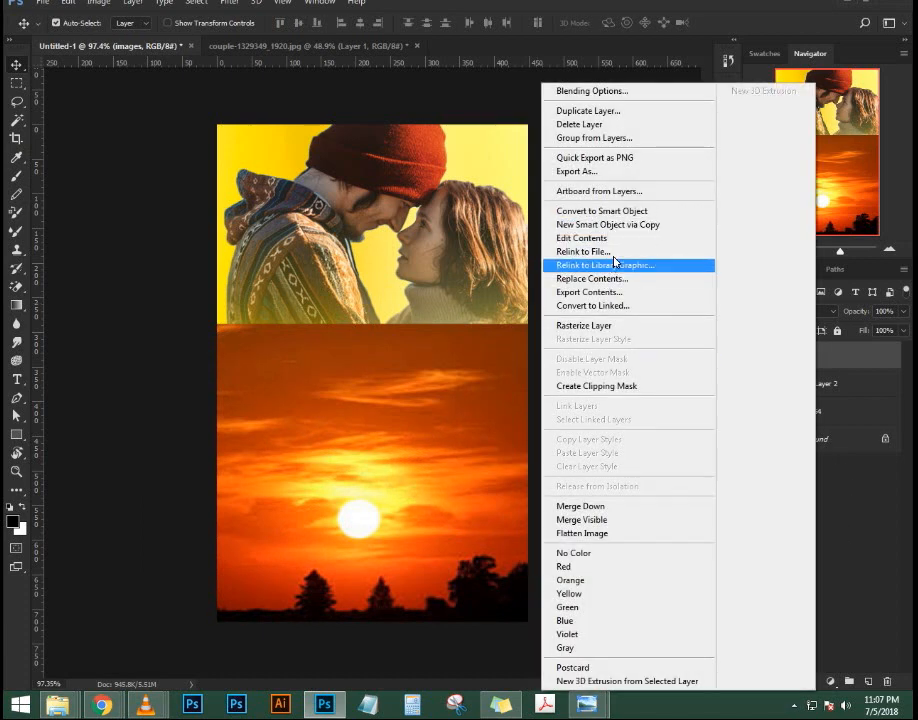
pyautogui.click(584, 325)
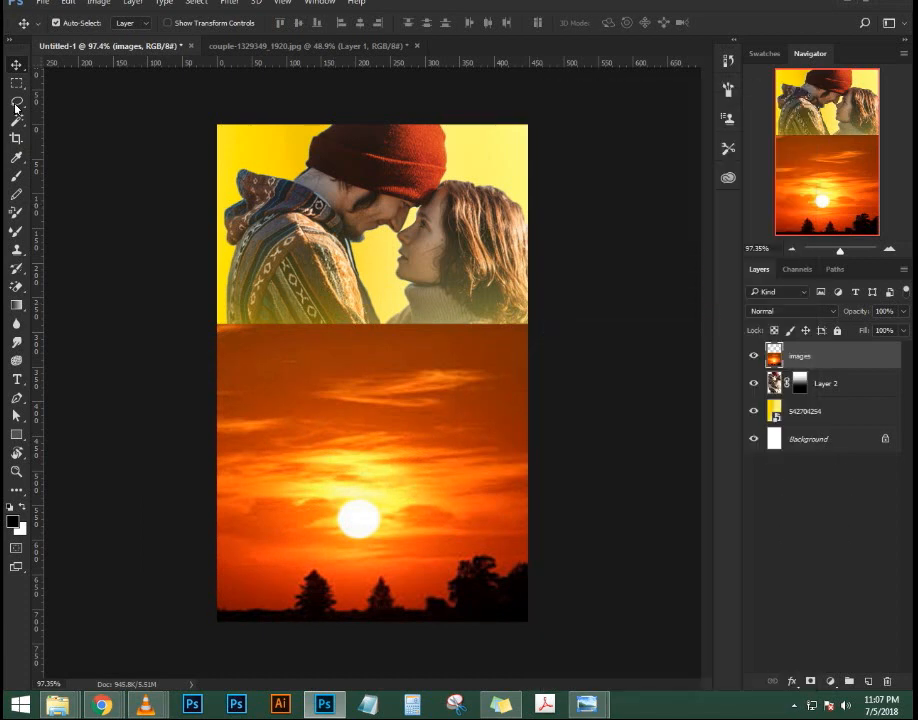
pyautogui.click(20, 308)
pyautogui.moveTo(365, 318); pyautogui.dragTo(368, 395)
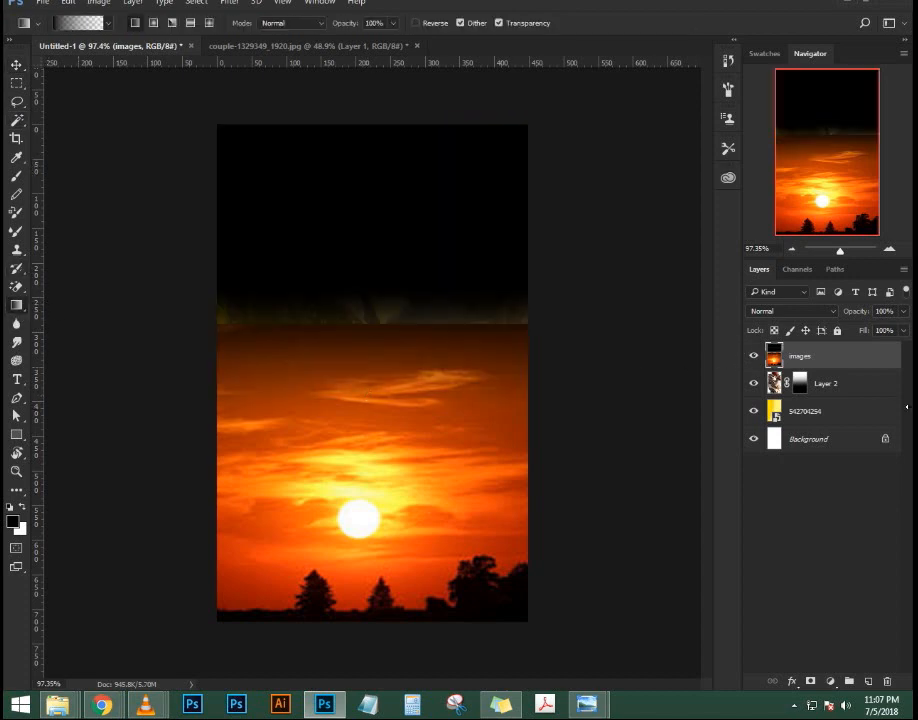
pyautogui.hotkey('ctrl', 'z')
pyautogui.click(811, 680)
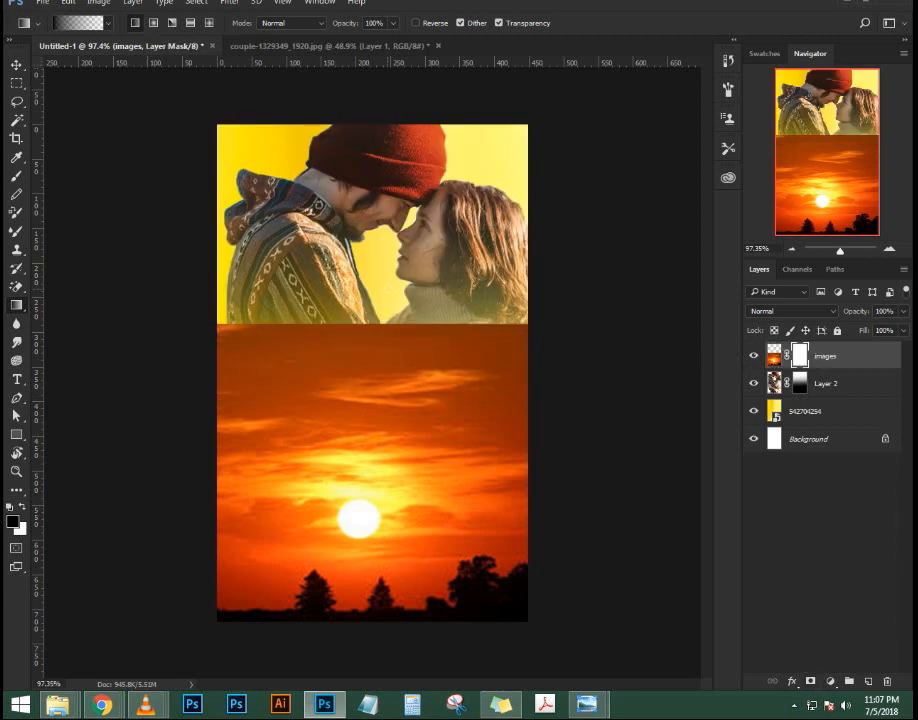
pyautogui.moveTo(388, 300)
pyautogui.mouseDown()
pyautogui.moveTo(381, 440)
pyautogui.moveTo(404, 472)
pyautogui.mouseUp()
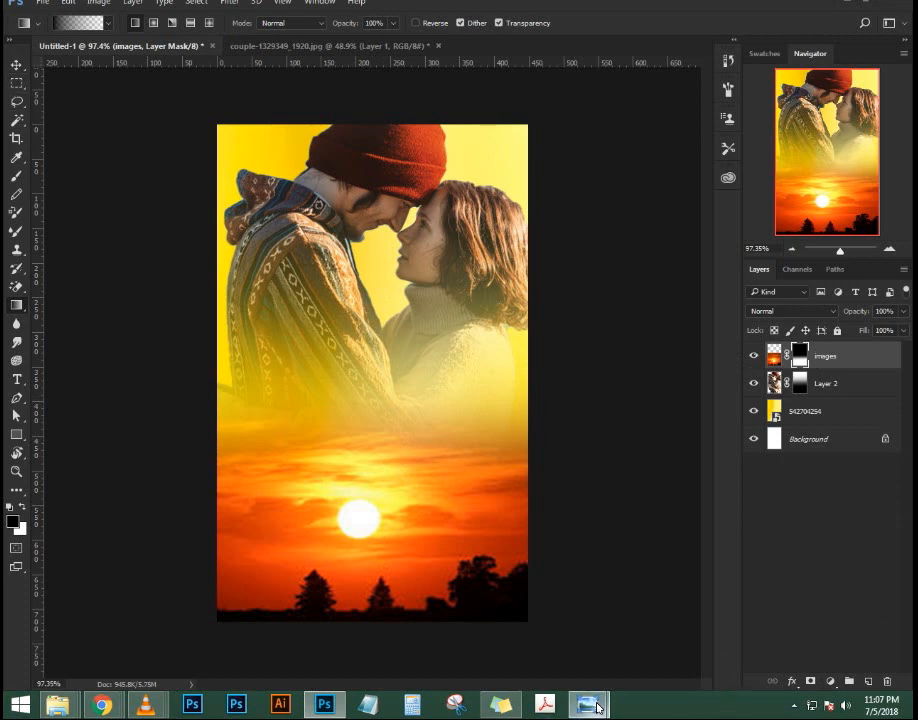
pyautogui.moveTo(588, 704)
pyautogui.moveTo(533, 650)
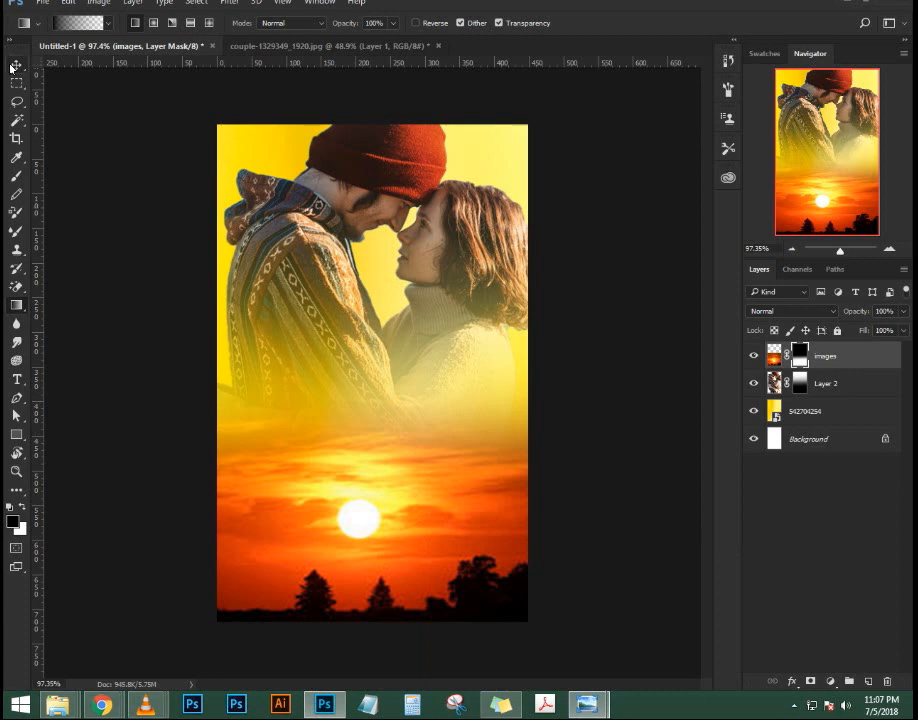
# Apply Levels to the yellow background layer 542704254 with the midtone input set to 0.11
pyautogui.click(14, 67)
pyautogui.scroll(5, 309, 172)
pyautogui.keyDown('ctrl'); pyautogui.click(280, 104); pyautogui.keyUp('ctrl')
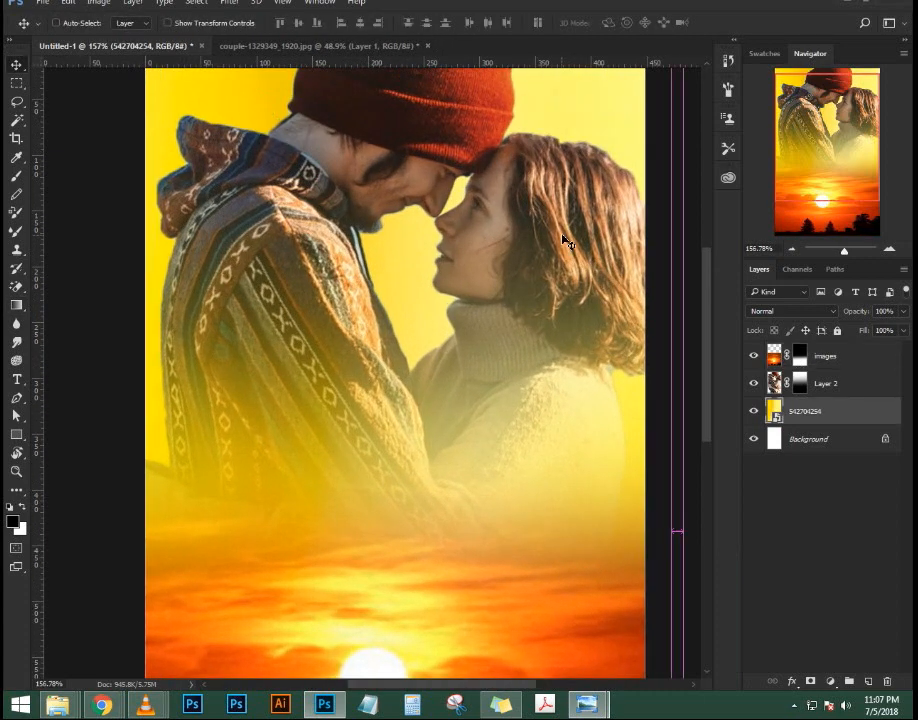
pyautogui.hotkey('ctrl', 'l')
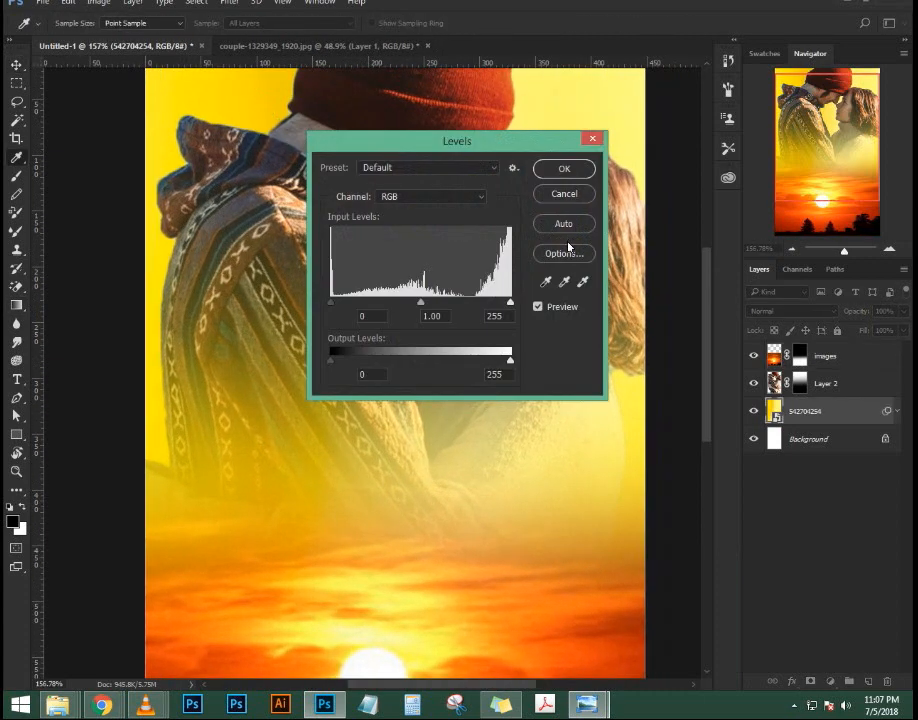
pyautogui.moveTo(421, 302); pyautogui.dragTo(502, 305)
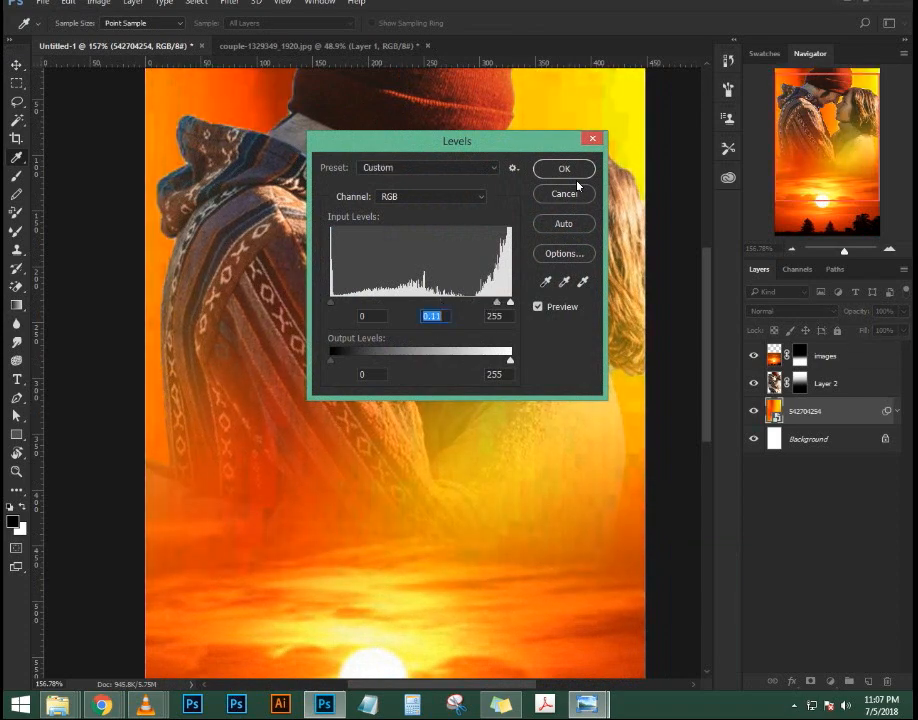
pyautogui.click(564, 168)
pyautogui.scroll(-5, 440, 313)
pyautogui.scroll(2, 465, 318)
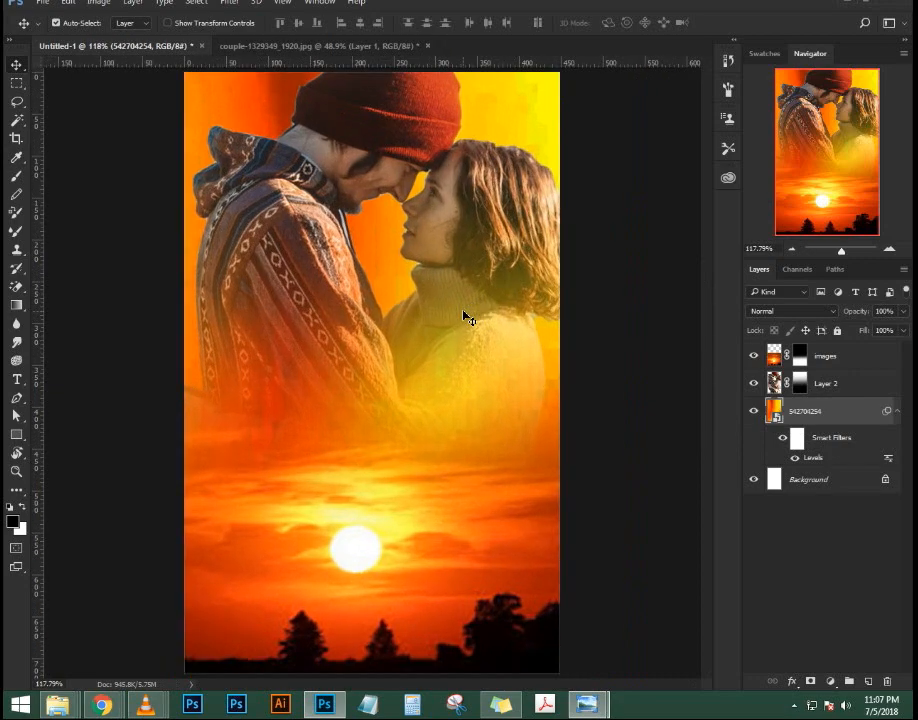
# Outline the gray leftover under the man's chin on Layer 2 with the Pen tool, convert the path to a selection and delete it
pyautogui.scroll(6, 376, 349)
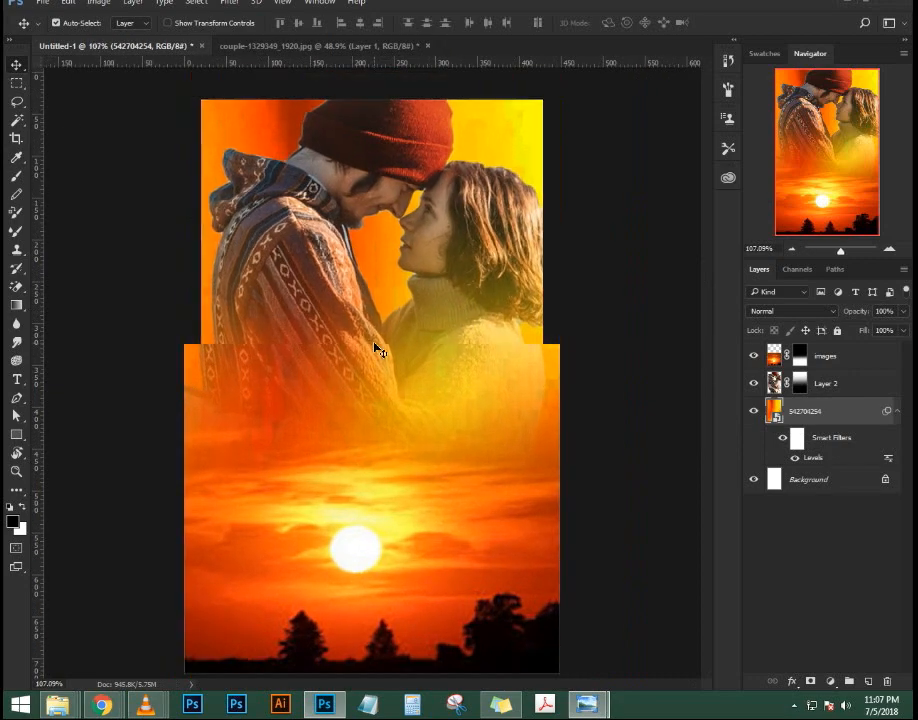
pyautogui.scroll(3, 362, 170)
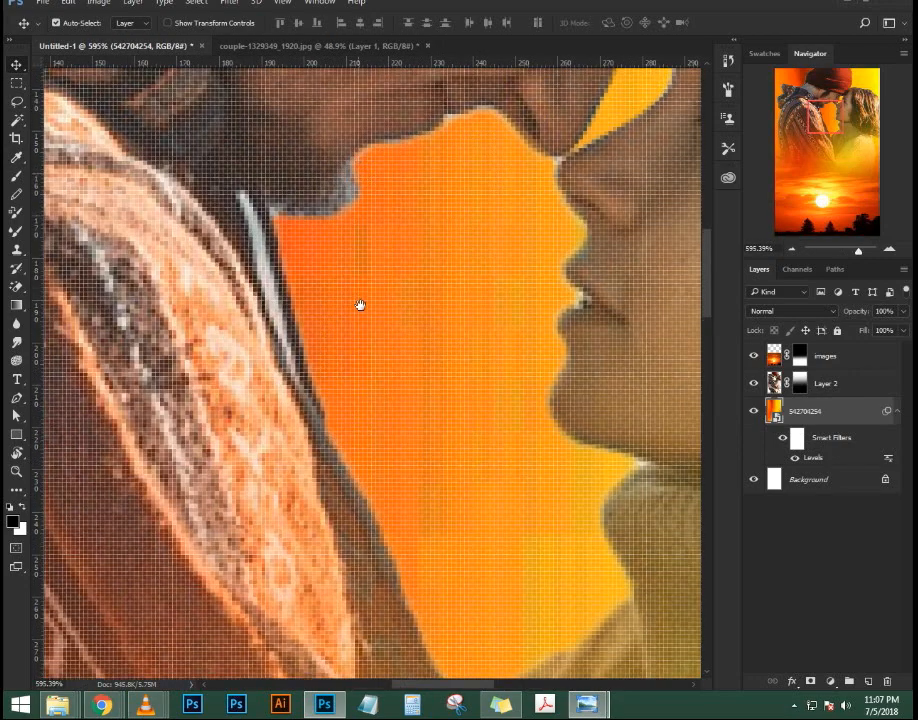
pyautogui.press('p')
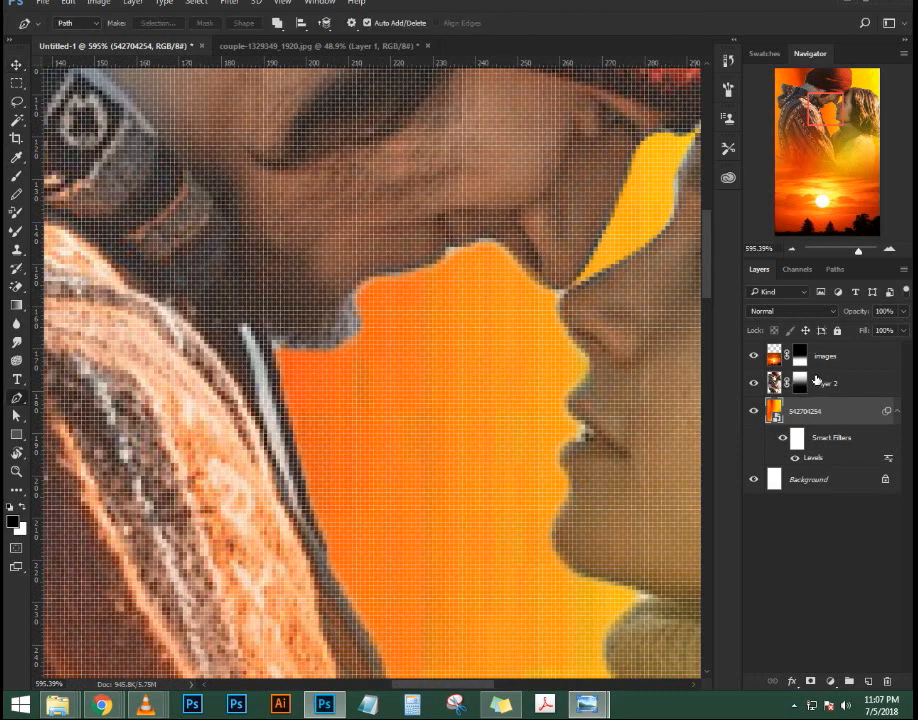
pyautogui.click(815, 381)
pyautogui.click(352, 290)
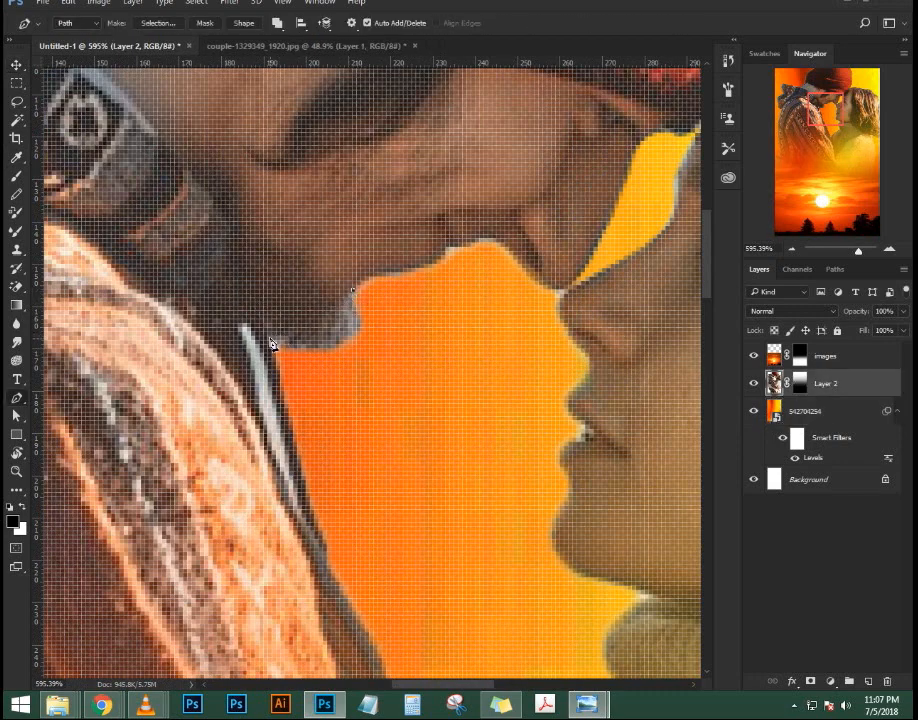
pyautogui.moveTo(269, 343); pyautogui.dragTo(305, 458)
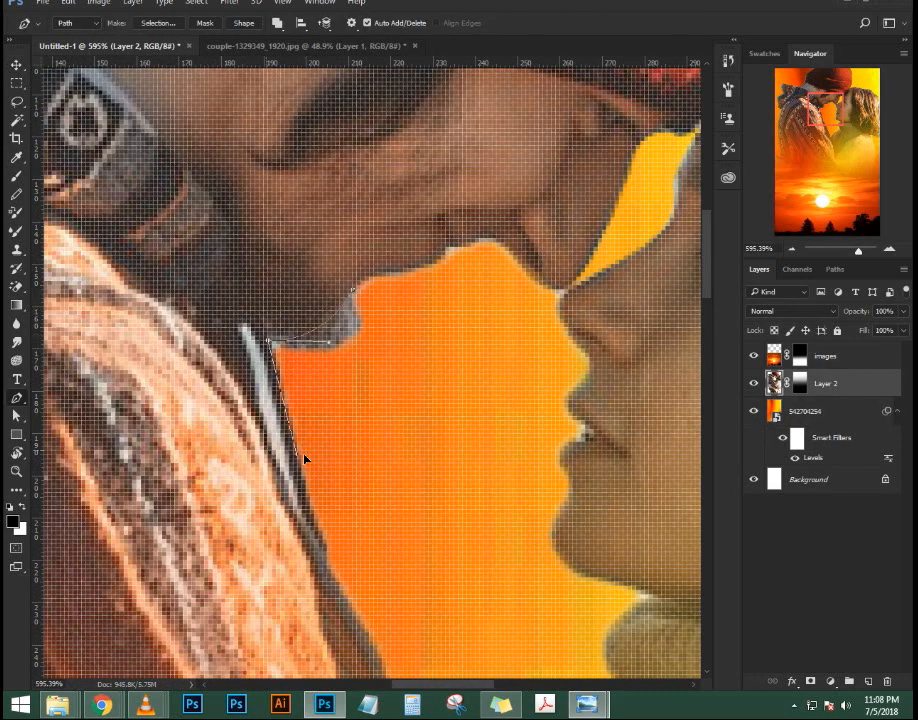
pyautogui.moveTo(496, 461); pyautogui.dragTo(475, 349)
pyautogui.hotkey('ctrl', 'Return')
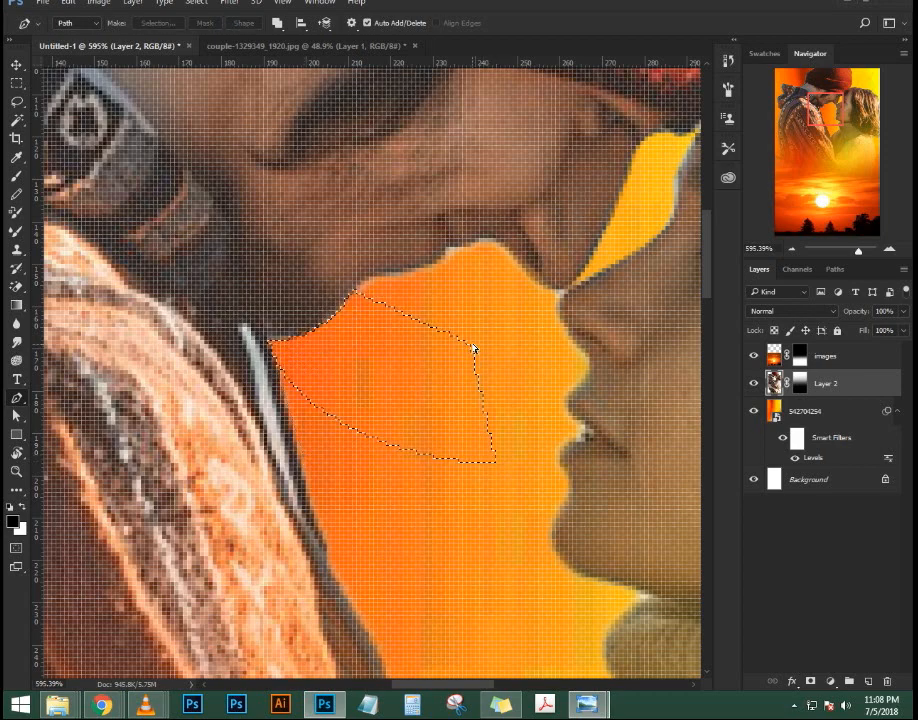
pyautogui.scroll(-10, 475, 350)
pyautogui.scroll(3, 434, 330)
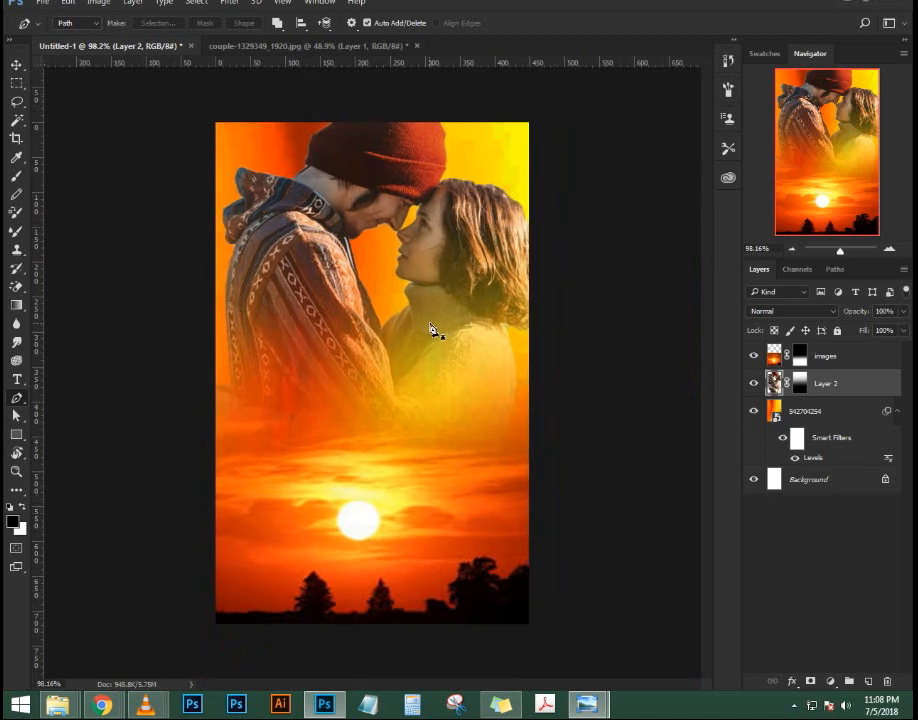
# Switch to Chrome's downloads list, preview Dhadak.jpg and open its file location
pyautogui.click(16, 66)
pyautogui.scroll(1, 277, 350)
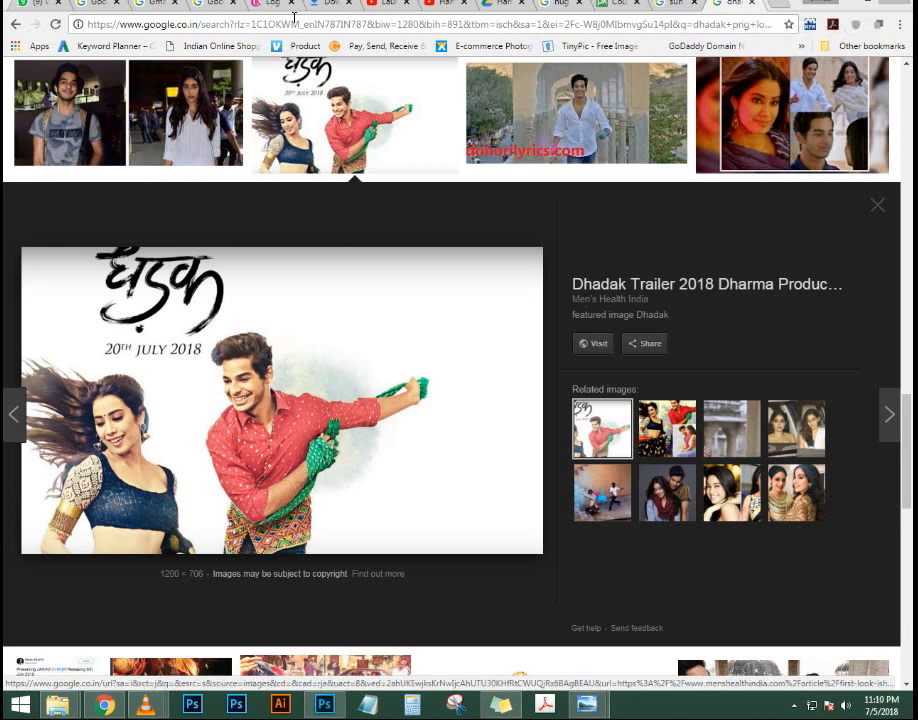
pyautogui.click(337, 8)
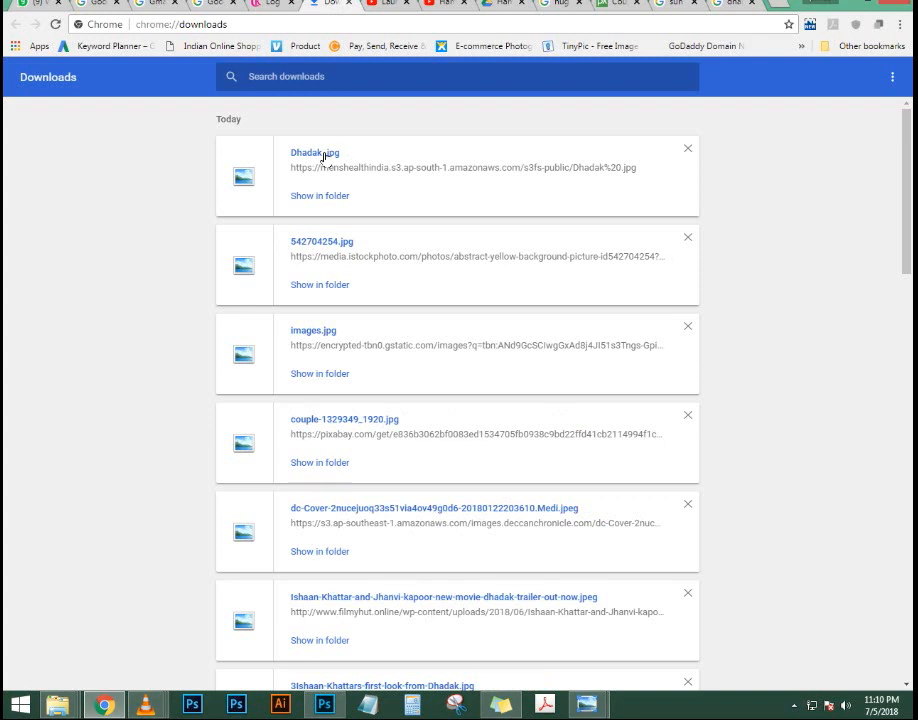
pyautogui.click(323, 153)
pyautogui.rightClick(319, 260)
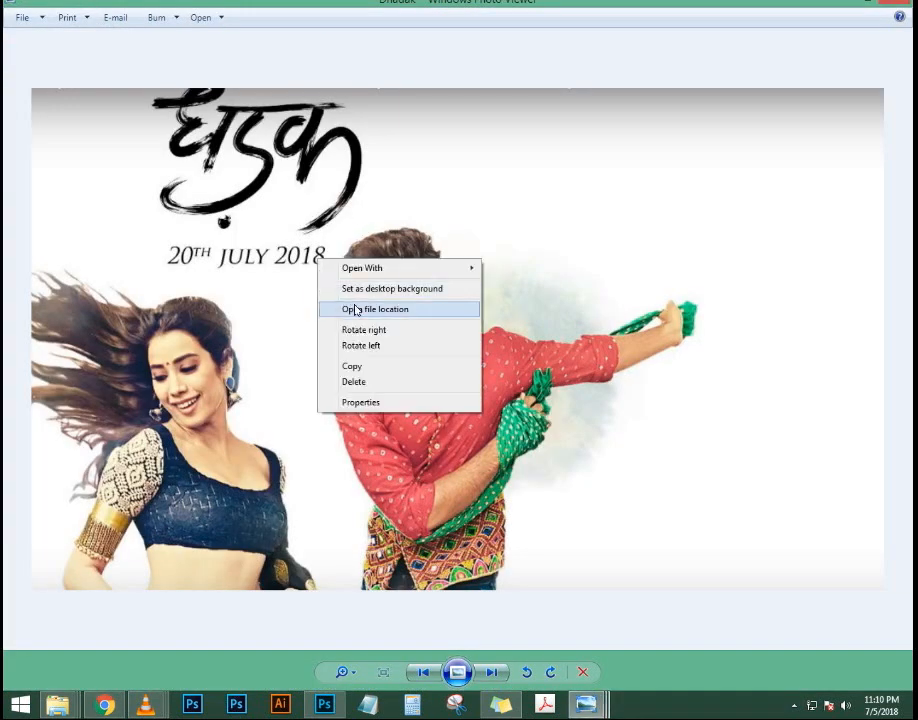
pyautogui.click(355, 311)
pyautogui.moveTo(330, 655); pyautogui.dragTo(428, 361)
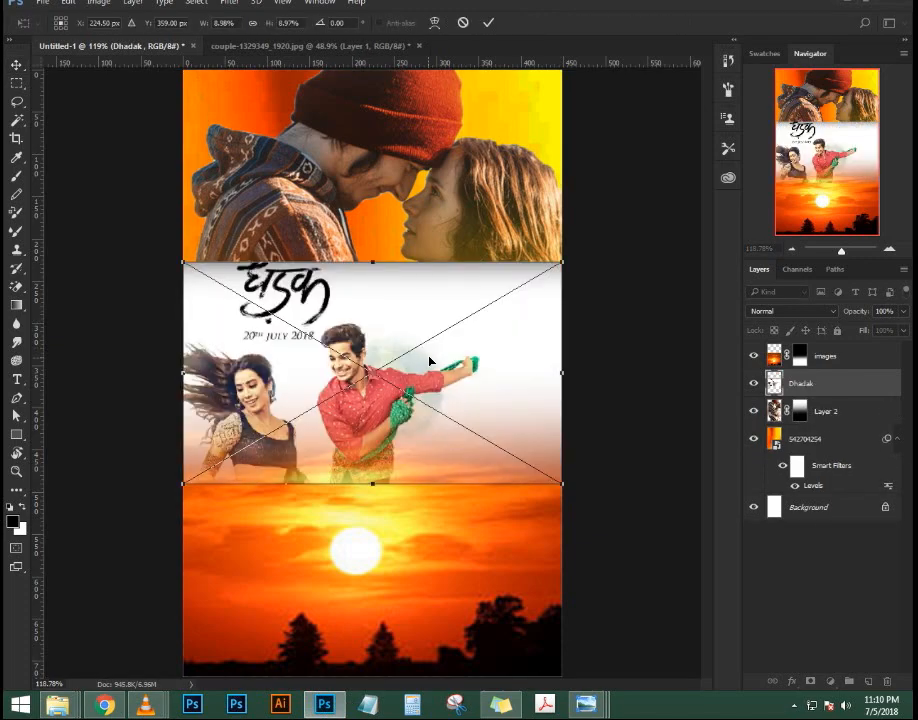
pyautogui.press('Return')
pyautogui.scroll(5, 295, 338)
pyautogui.scroll(-4, 277, 183)
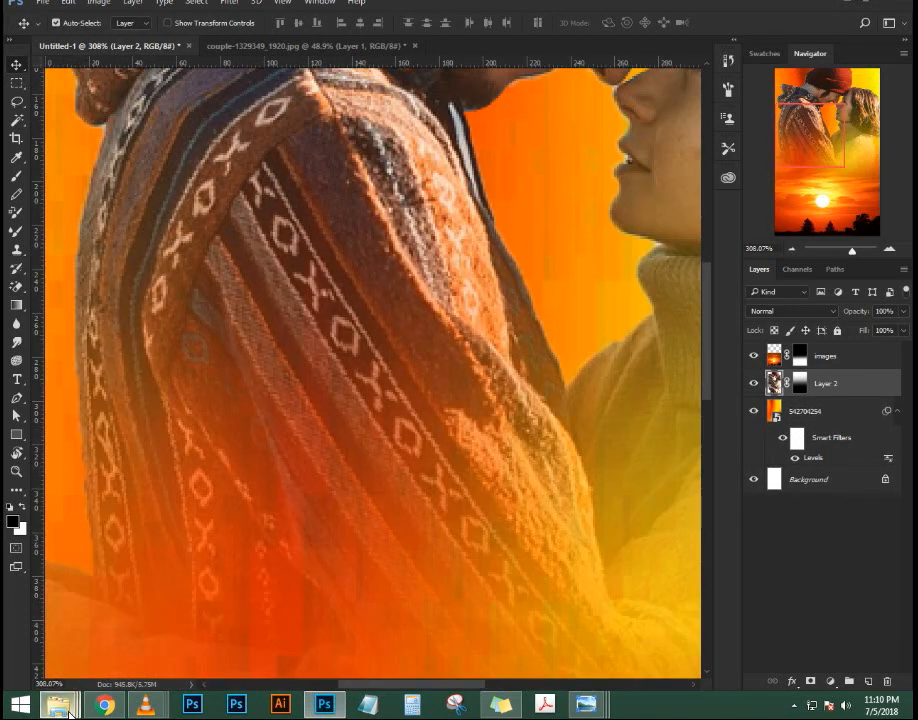
pyautogui.moveTo(57, 706)
pyautogui.click(424, 621)
pyautogui.moveTo(528, 339); pyautogui.dragTo(213, 118)
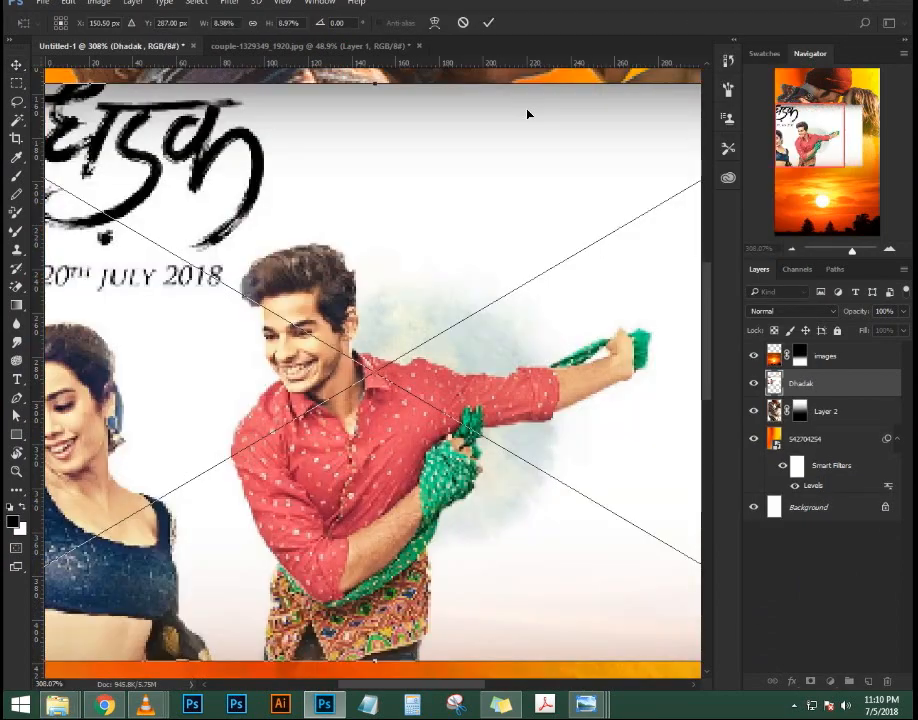
pyautogui.press('Return')
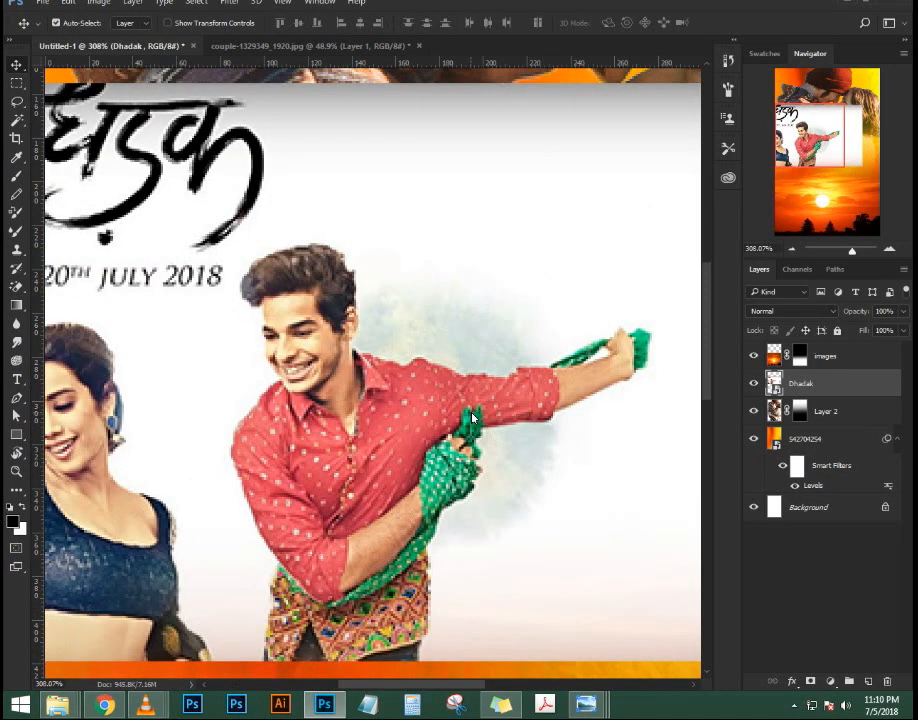
pyautogui.press('Delete')
pyautogui.scroll(-2, 248, 487)
pyautogui.scroll(-3, 248, 487)
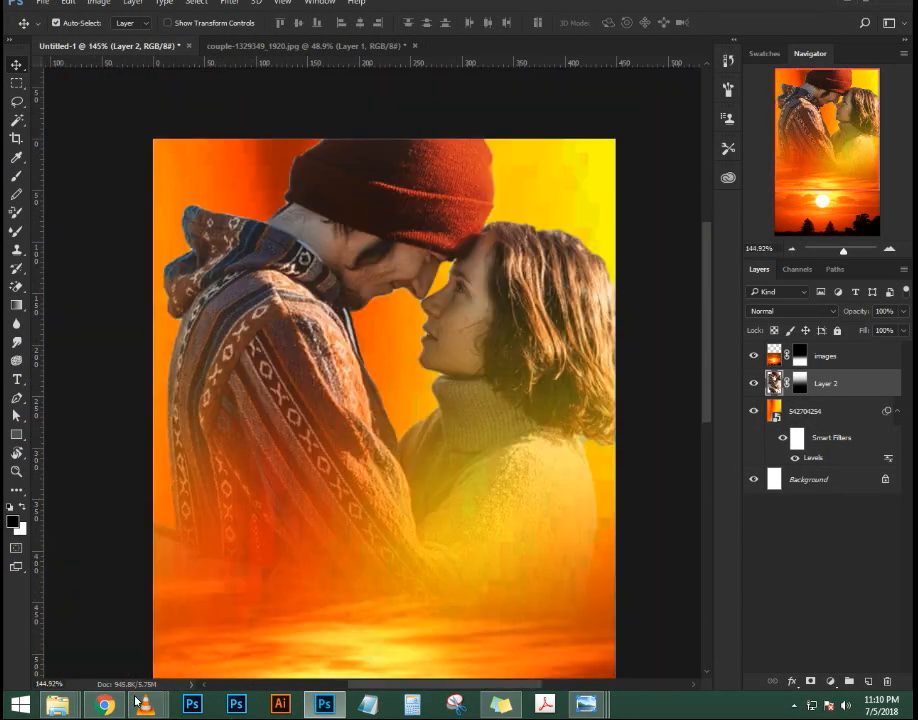
# Bring up the Documents folder and open the Dhadak picture as a separate document in Photoshop
pyautogui.click(104, 705)
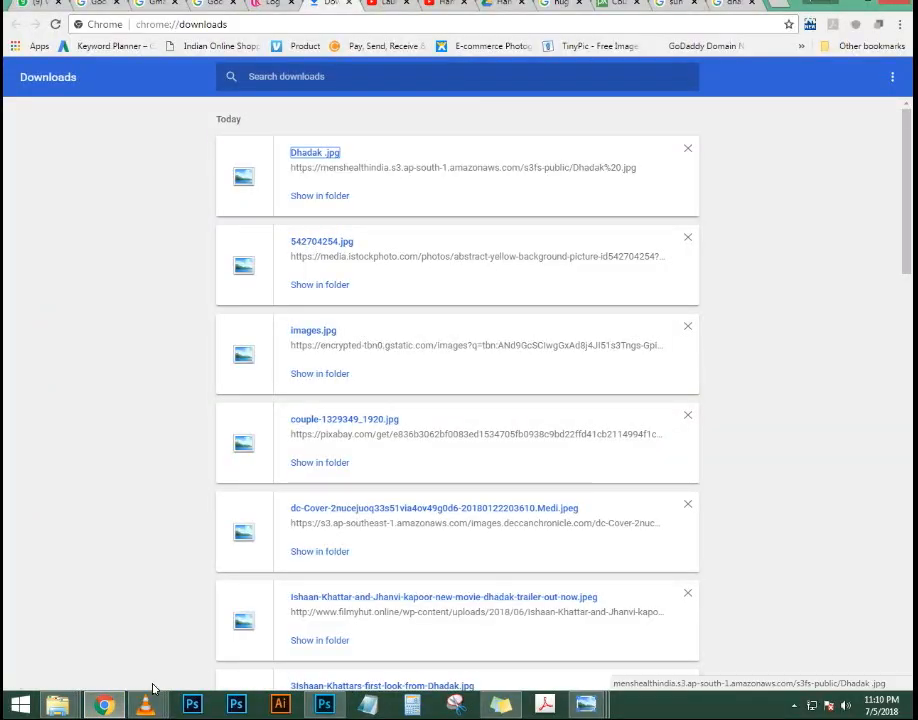
pyautogui.moveTo(57, 705)
pyautogui.click(410, 685)
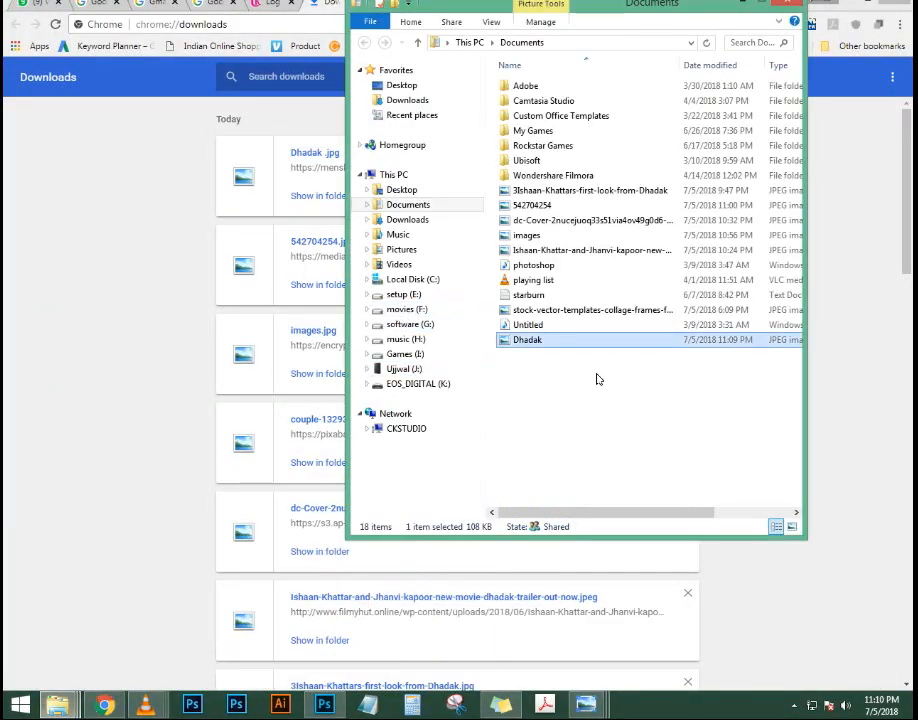
pyautogui.moveTo(577, 352); pyautogui.dragTo(666, 47)
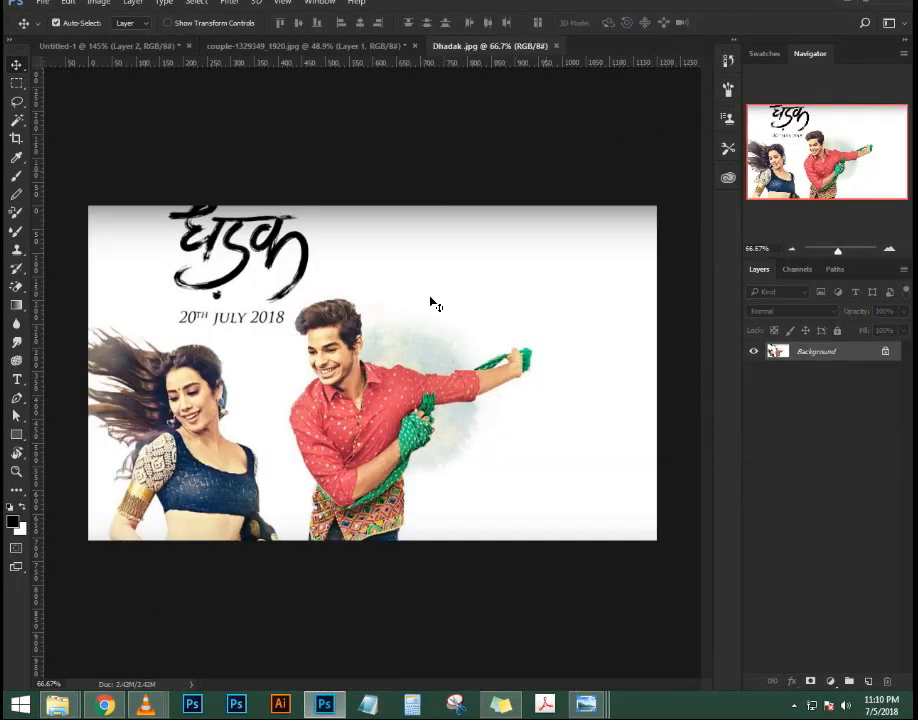
# Select the black Hindi title lettering with the Magic Wand at a tolerance of 18, leaving out the gray backdrop
pyautogui.scroll(3, 165, 180)
pyautogui.scroll(3, 170, 190)
pyautogui.scroll(-1, 250, 246)
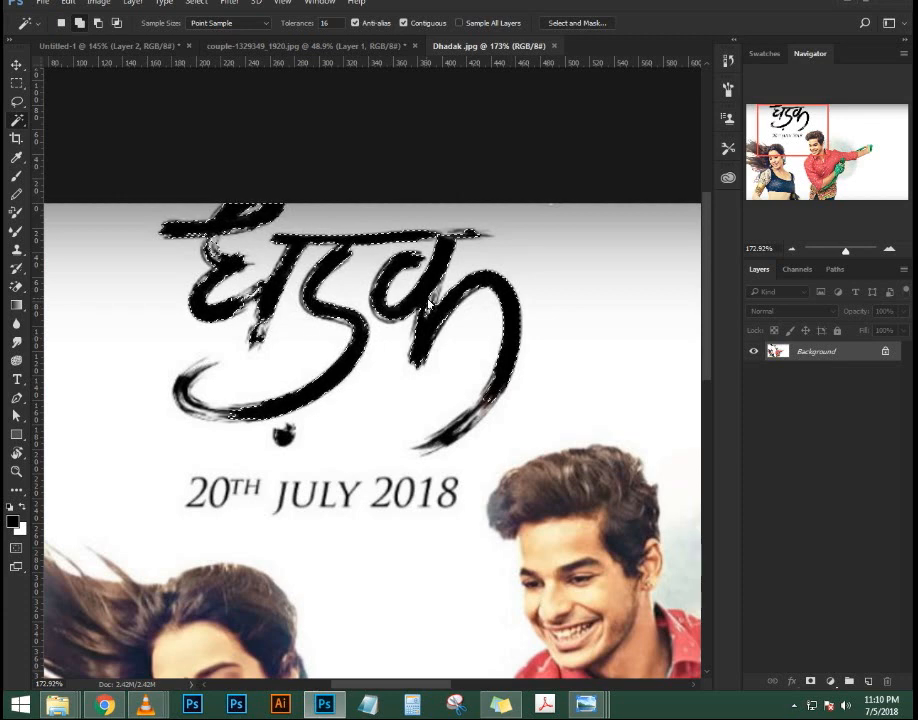
pyautogui.click(470, 310)
pyautogui.moveTo(293, 25); pyautogui.dragTo(295, 25)
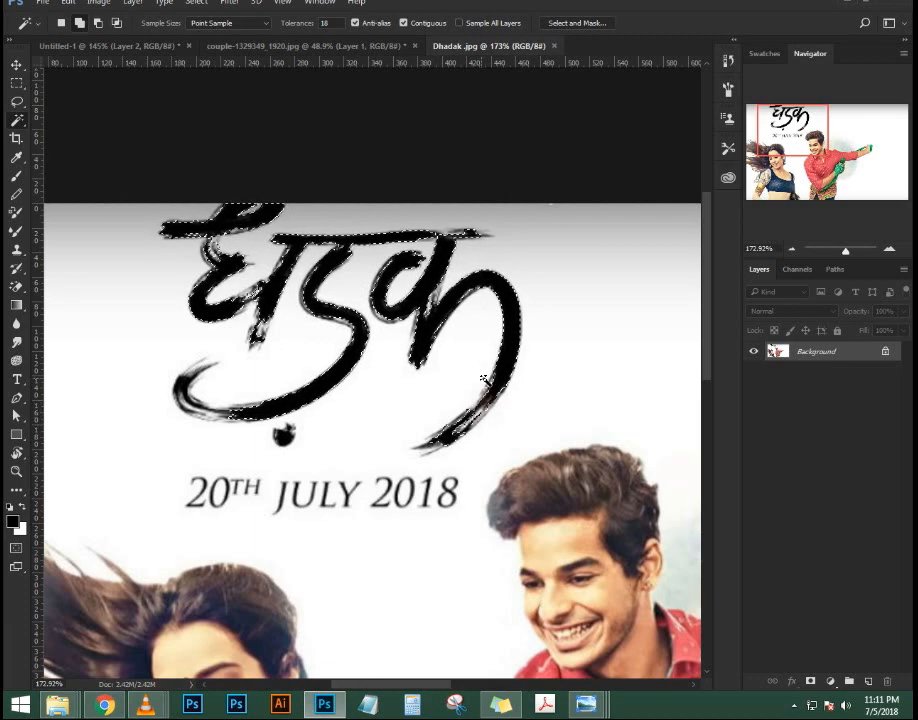
pyautogui.click(452, 233)
pyautogui.hotkey('ctrl', 'z')
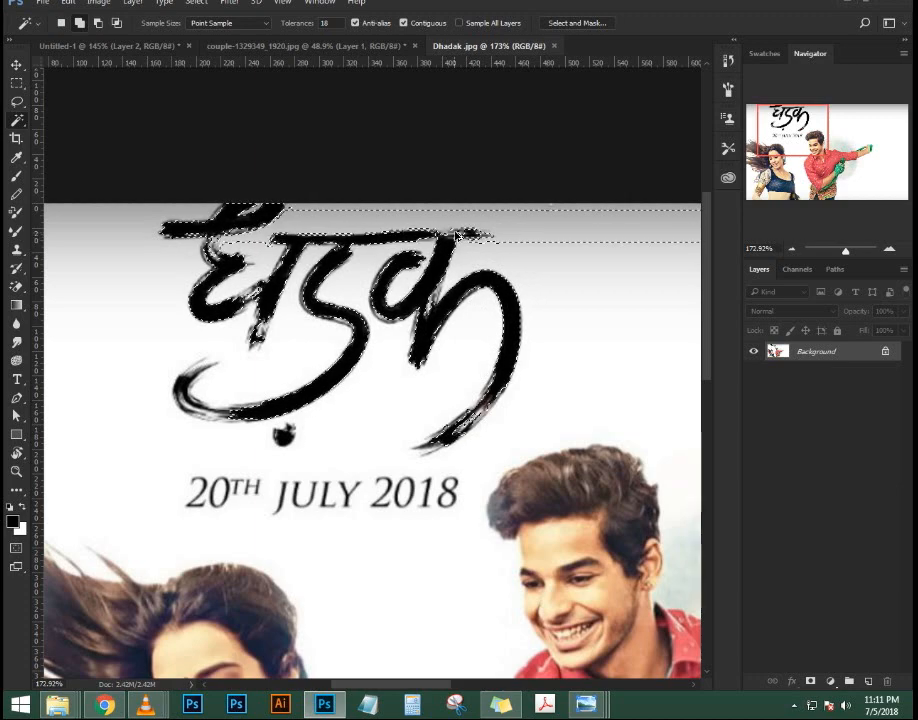
# Copy the selected title lettering to a new layer and hide the Background layer
pyautogui.hotkey('ctrl', 'j')
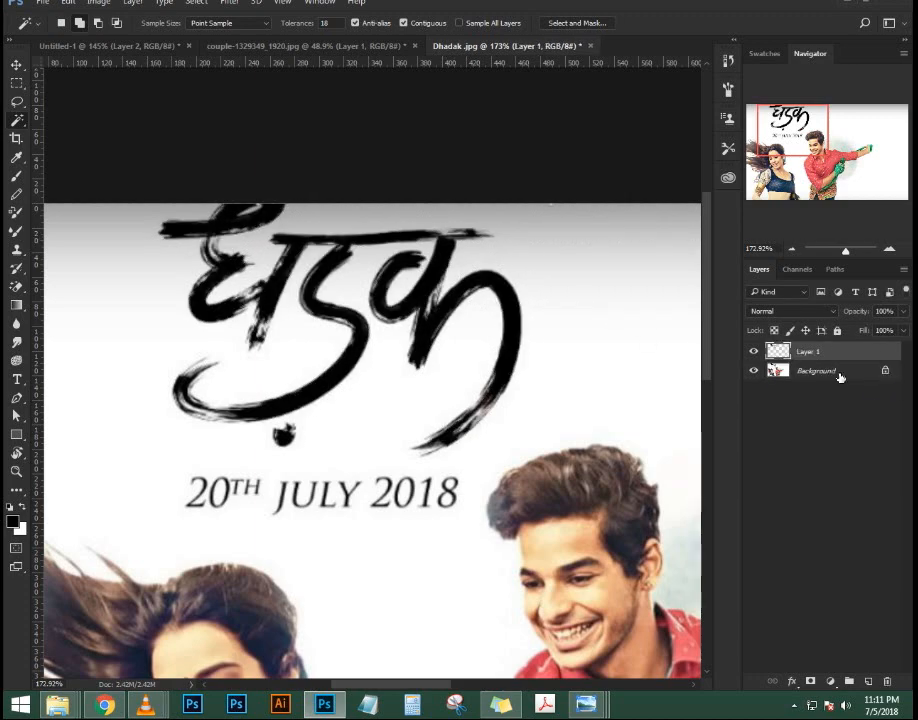
pyautogui.click(753, 371)
pyautogui.scroll(-4, 330, 316)
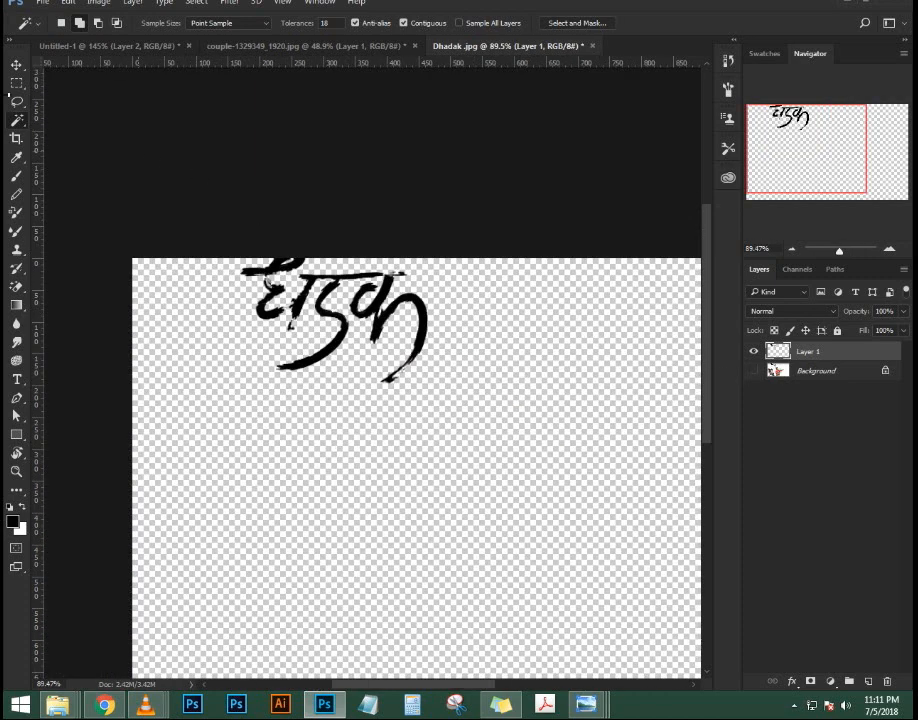
# Move the title lettering into the Untitled-1 poster and position it over the couple's faded lower part, above the sun
pyautogui.press('v')
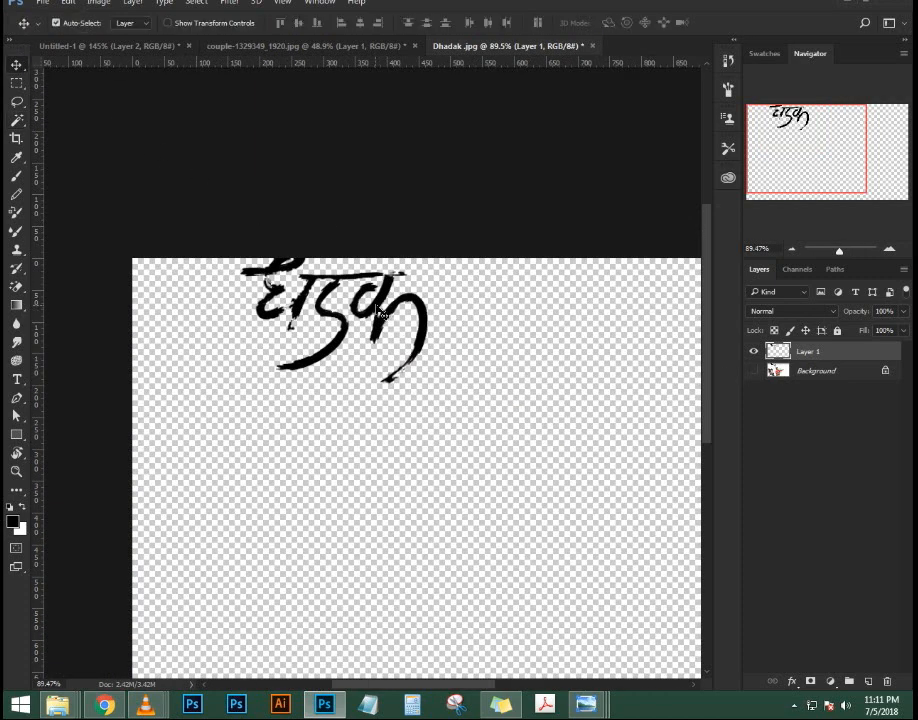
pyautogui.moveTo(378, 314); pyautogui.dragTo(405, 410)
pyautogui.hotkey('ctrl', '0')
pyautogui.moveTo(396, 290); pyautogui.dragTo(440, 393)
pyautogui.scroll(3, 440, 393)
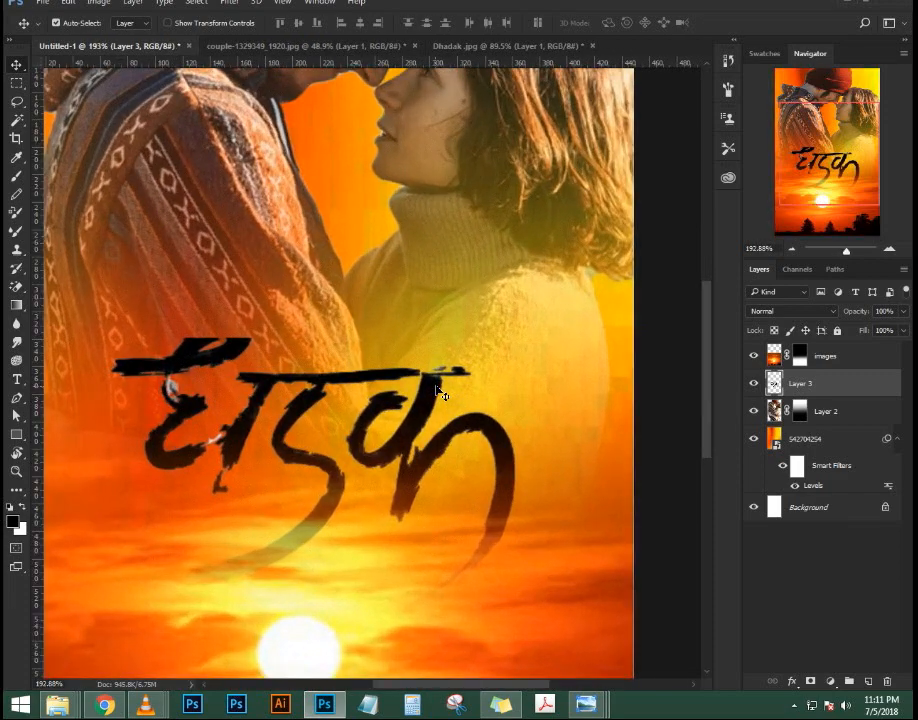
# Switch to Chrome and look through the Dhadak image search results for the film's title lettering
pyautogui.scroll(-3, 440, 393)
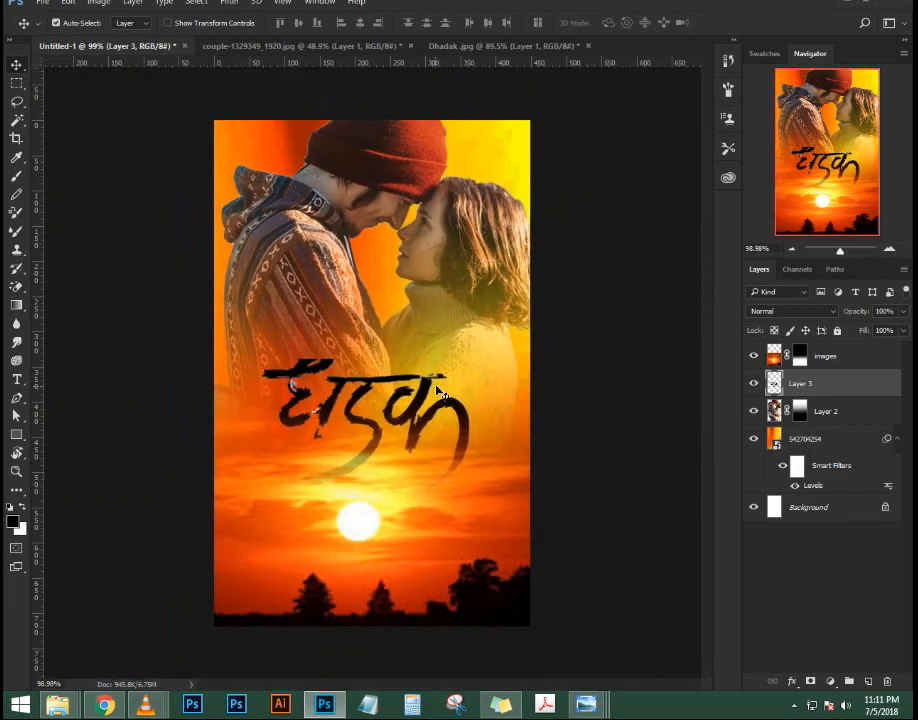
pyautogui.moveTo(592, 700)
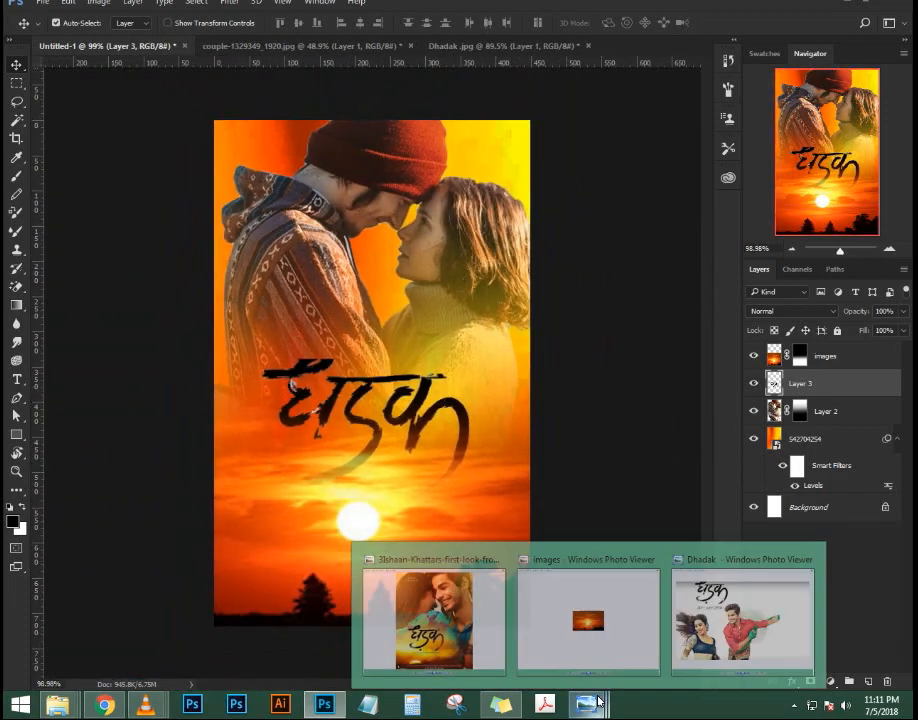
pyautogui.click(104, 705)
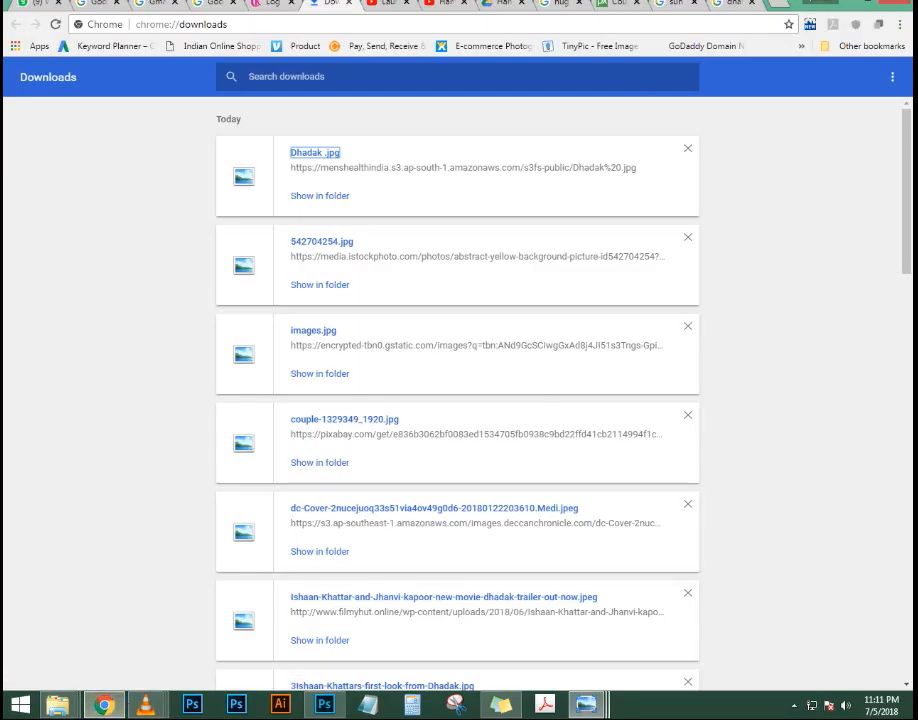
pyautogui.click(720, 10)
pyautogui.scroll(-10, 492, 462)
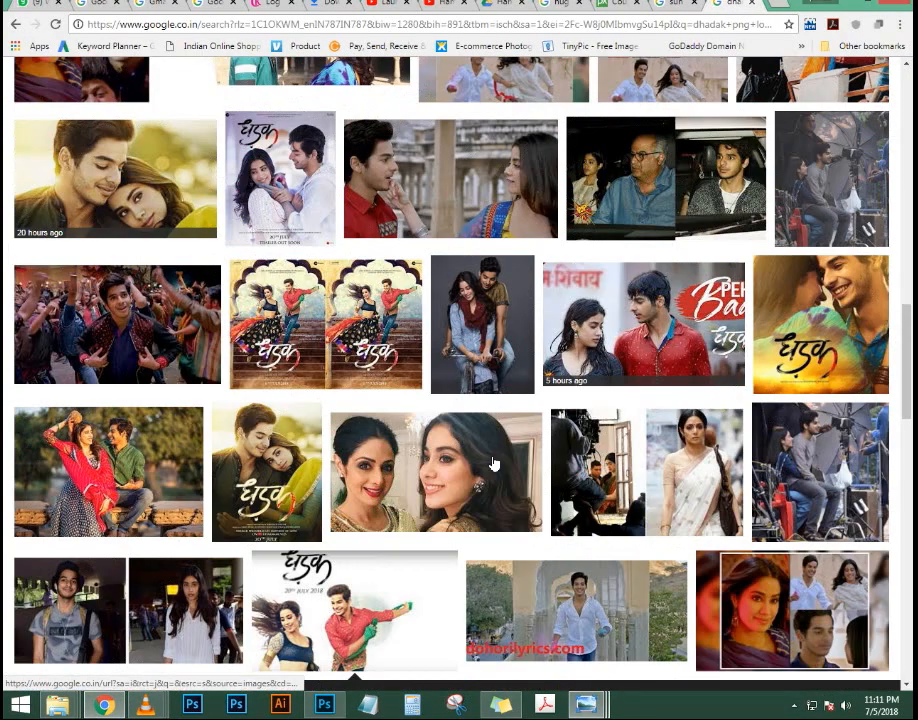
pyautogui.scroll(10, 493, 462)
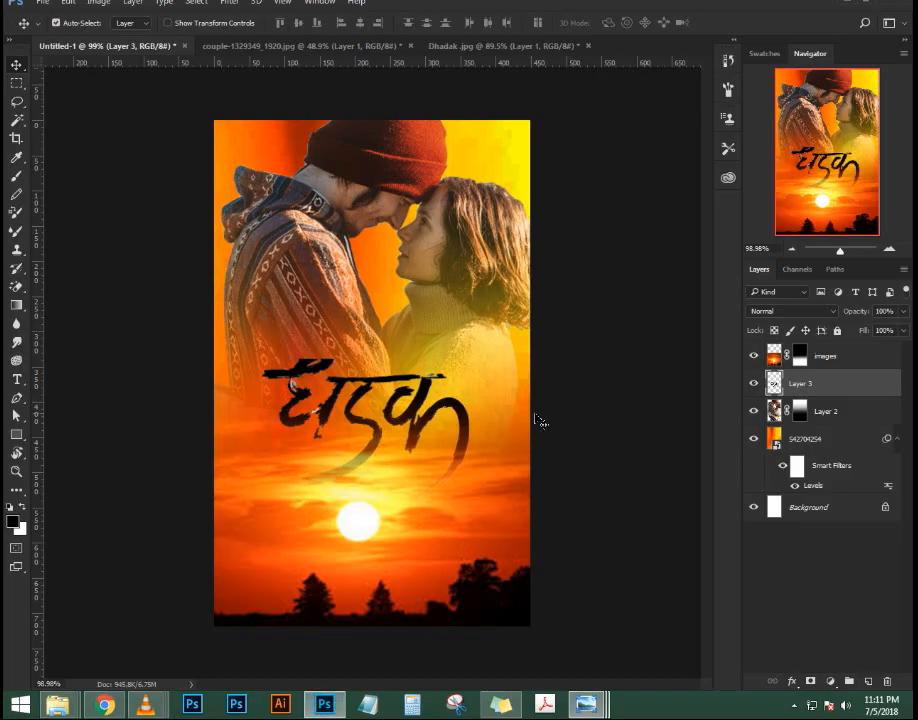
# Hide the Hindi lettering layer and add the black text "Dhadak" at 28 pt over the couple's faded lower part
pyautogui.click(755, 385)
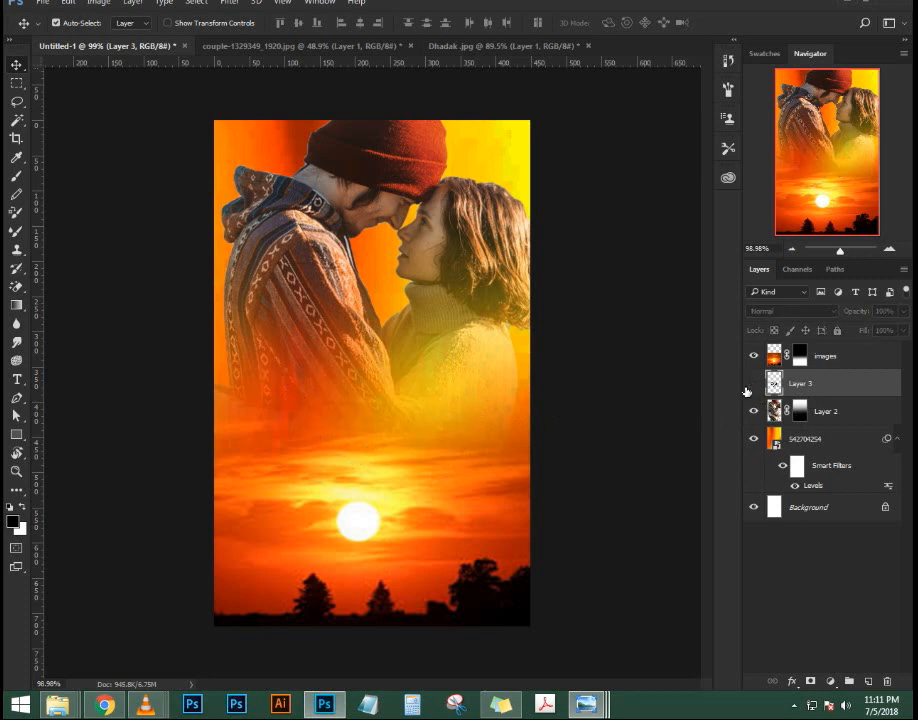
pyautogui.press('t')
pyautogui.click(304, 414)
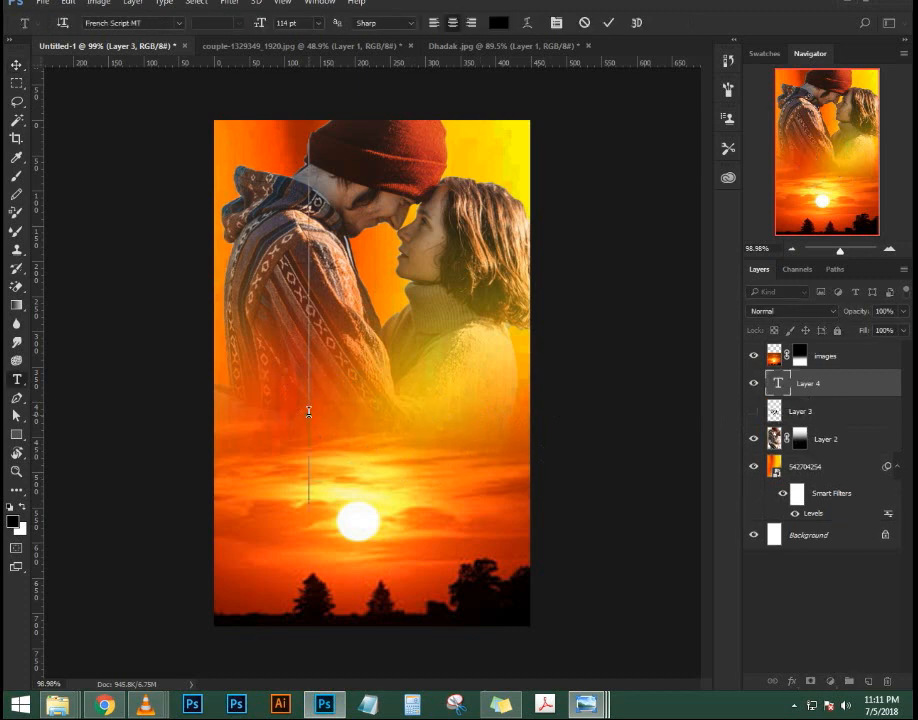
pyautogui.write('D')
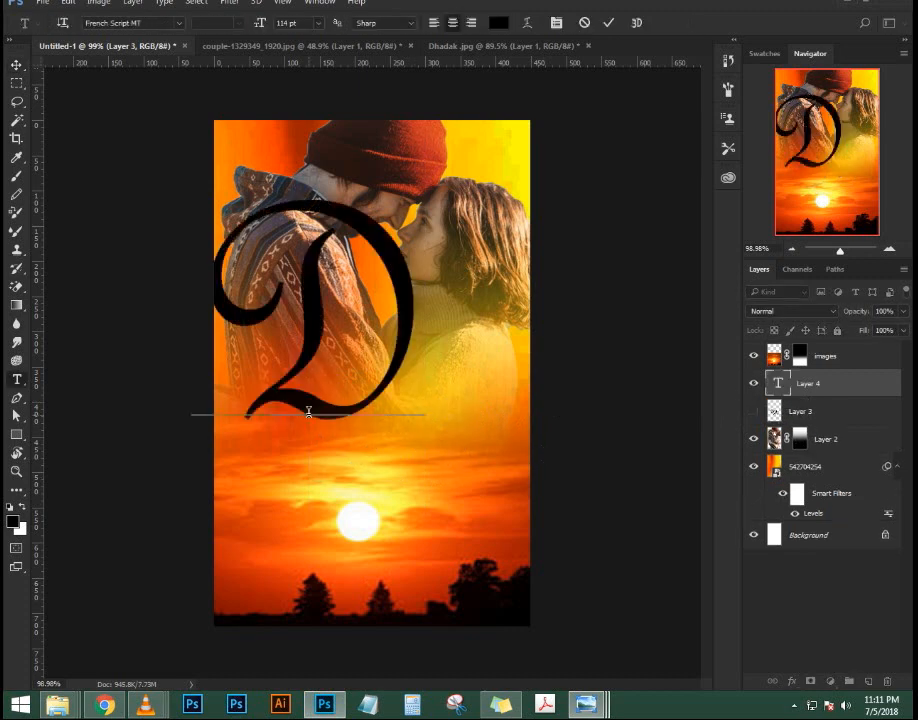
pyautogui.write('ha')
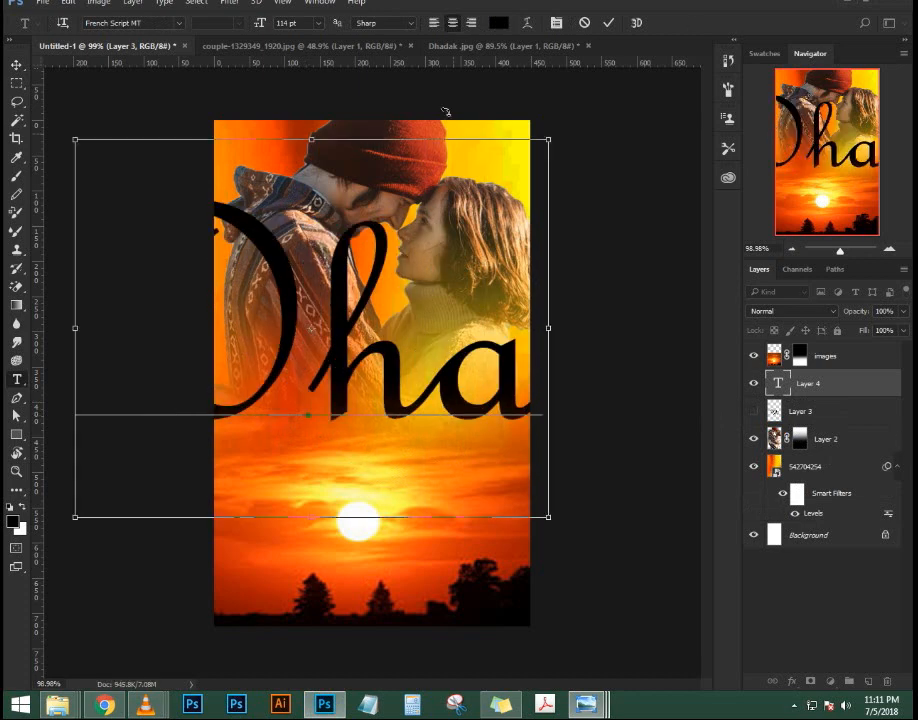
pyautogui.hotkey('ctrl', 'a')
pyautogui.moveTo(261, 22); pyautogui.dragTo(190, 45)
pyautogui.press('Right')
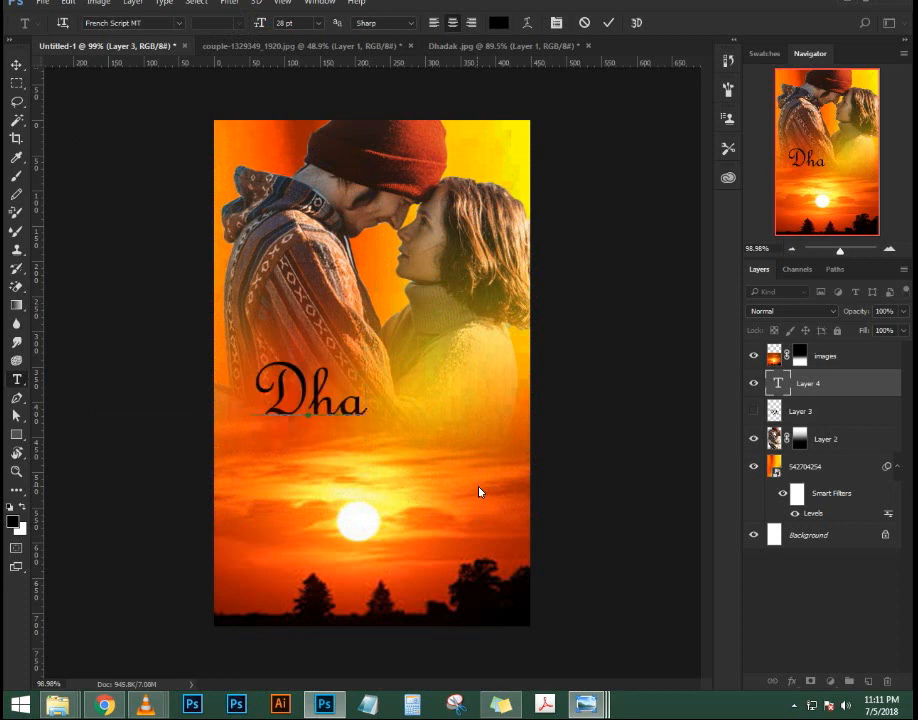
pyautogui.write('dak')
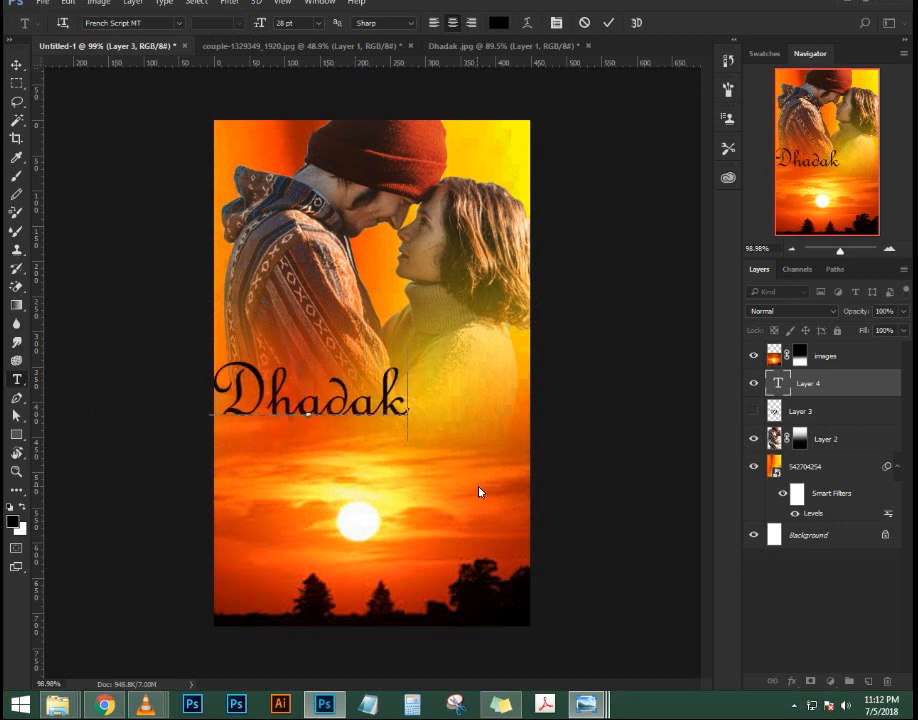
pyautogui.moveTo(350, 471); pyautogui.dragTo(401, 482)
pyautogui.click(608, 22)
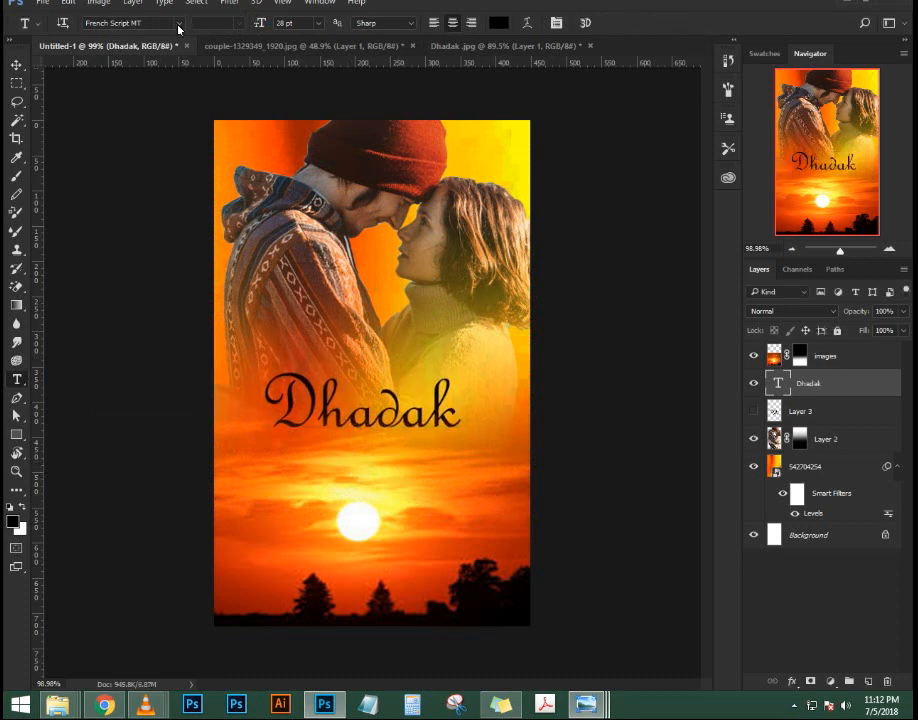
# Try successive fonts on the Dhadak title and settle on Gigi
pyautogui.click(160, 22)
pyautogui.press('Down')
pyautogui.press('Down')
pyautogui.press('Down')
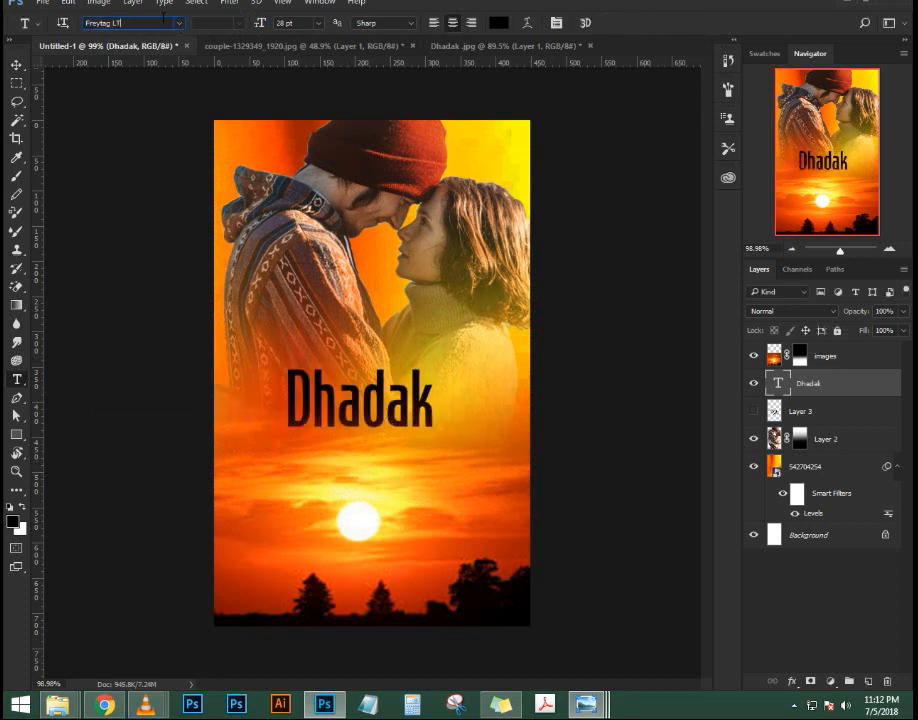
pyautogui.press('Down')
pyautogui.press('Down')
pyautogui.press('Down')
pyautogui.press('Down')
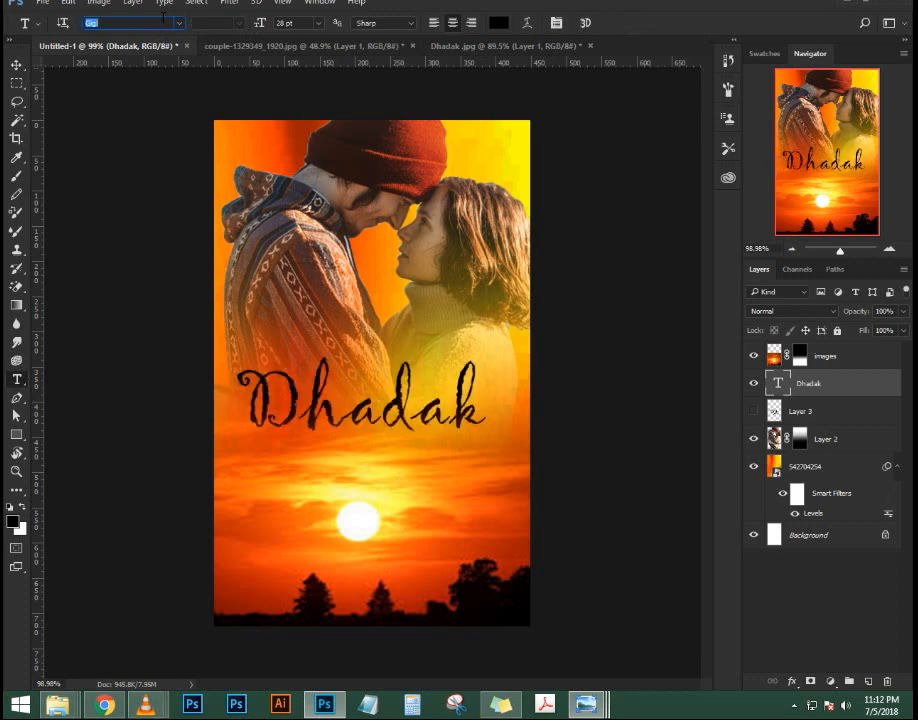
# Reposition the Dhadak text slightly lower with Free Transform so it sits just above the sun
pyautogui.click(16, 65)
pyautogui.scroll(4, 416, 420)
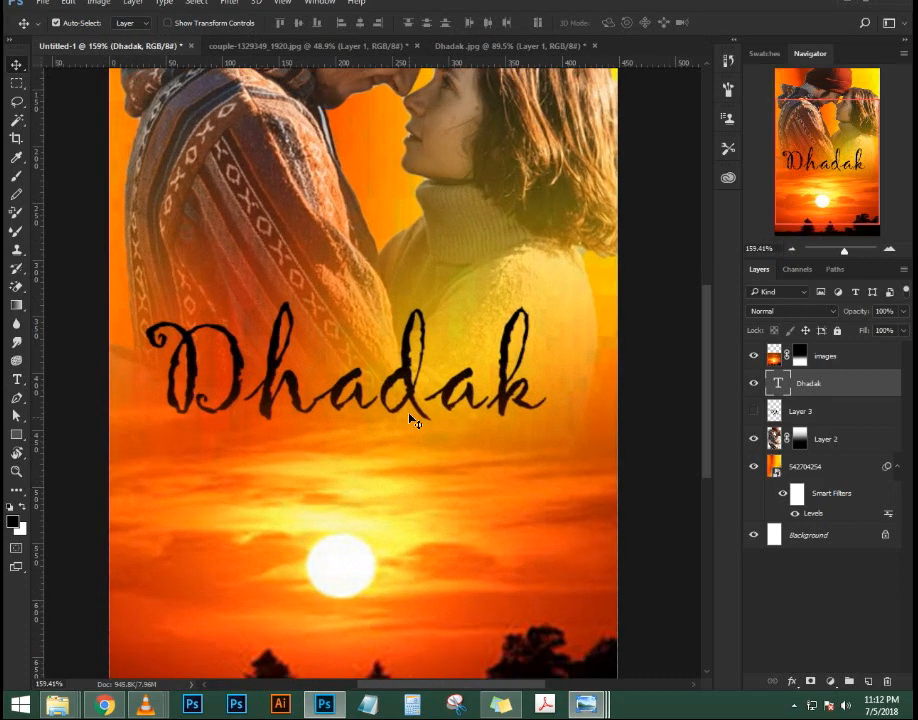
pyautogui.scroll(-1, 420, 400)
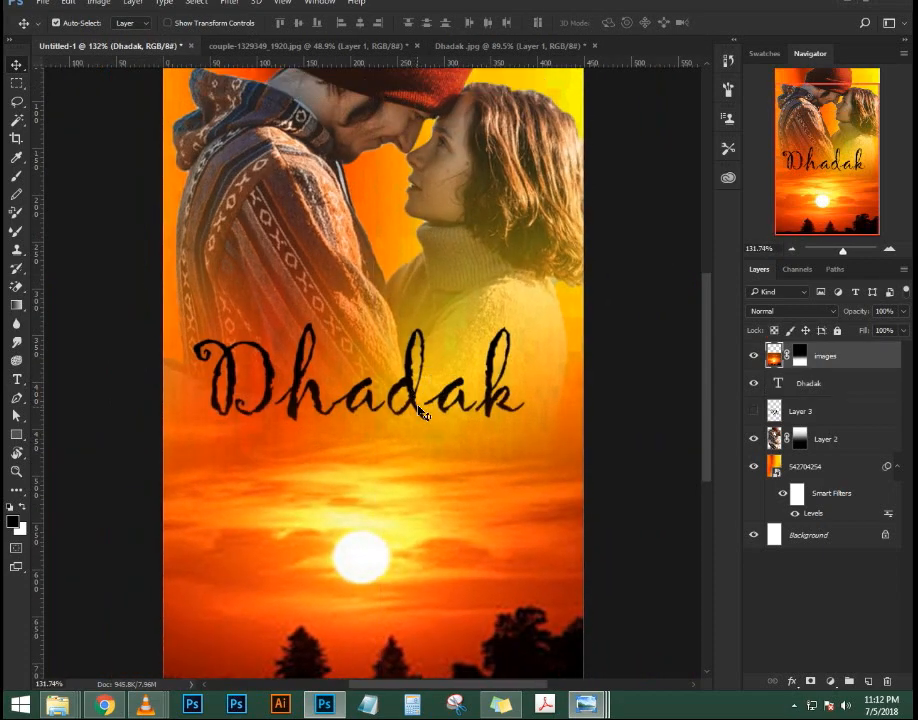
pyautogui.click(392, 306)
pyautogui.click(848, 390)
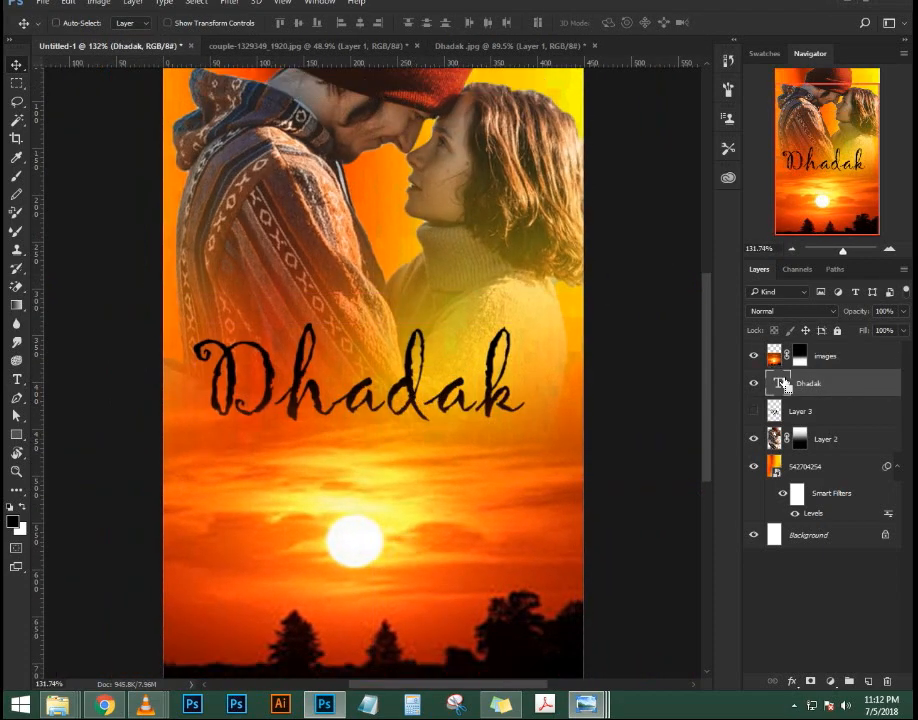
pyautogui.hotkey('ctrl', 't')
pyautogui.moveTo(429, 390); pyautogui.dragTo(450, 418)
pyautogui.press('Return')
pyautogui.hotkey('ctrl', '0')
pyautogui.scroll(3, 450, 418)
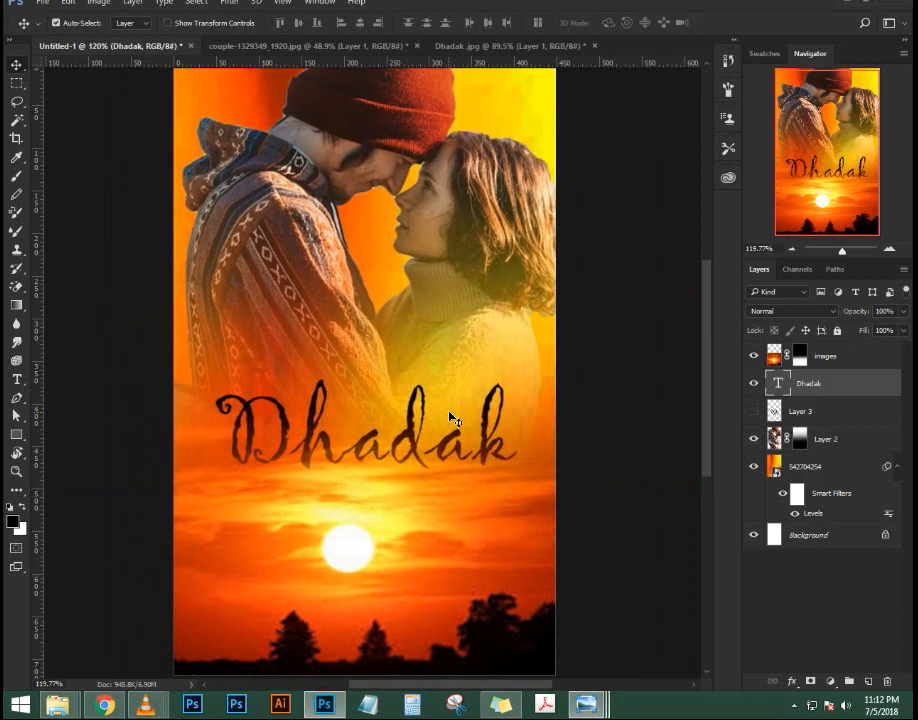
pyautogui.scroll(-1, 527, 432)
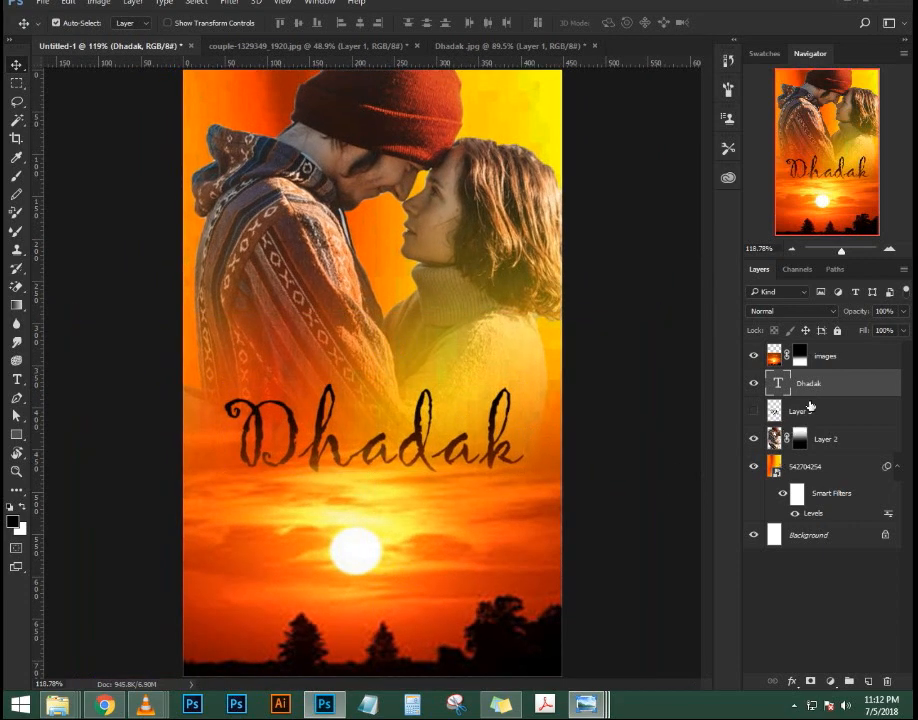
# Show the Hindi lettering layer again, shrink it and place it in the poster's upper-left corner beside the red hat
pyautogui.click(753, 412)
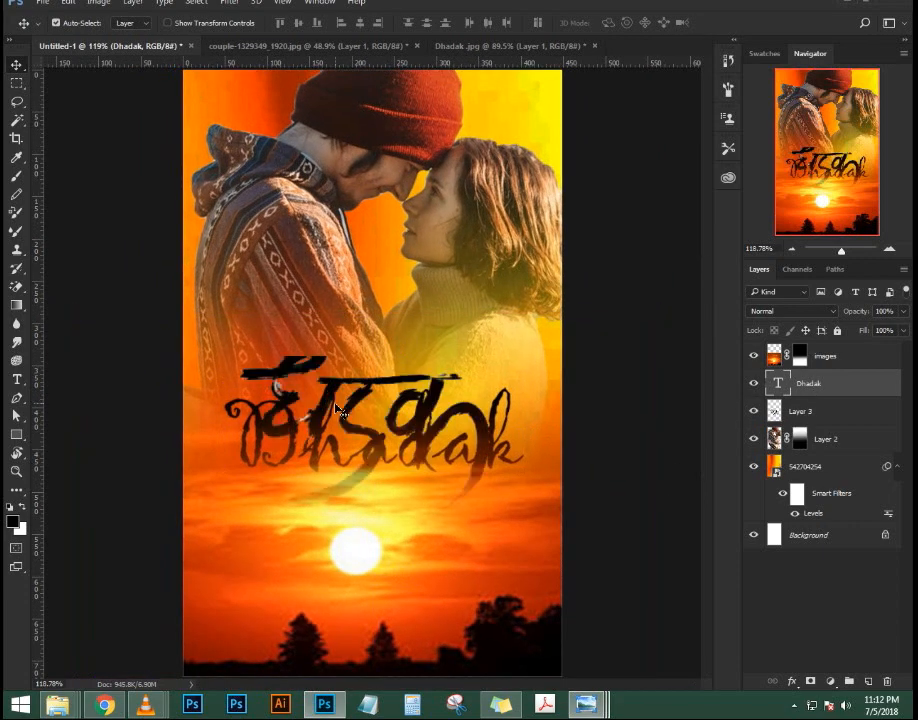
pyautogui.moveTo(362, 390)
pyautogui.mouseDown()
pyautogui.moveTo(359, 330)
pyautogui.moveTo(370, 292)
pyautogui.moveTo(355, 402)
pyautogui.mouseUp()
pyautogui.click(854, 412)
pyautogui.hotkey('ctrl', 't')
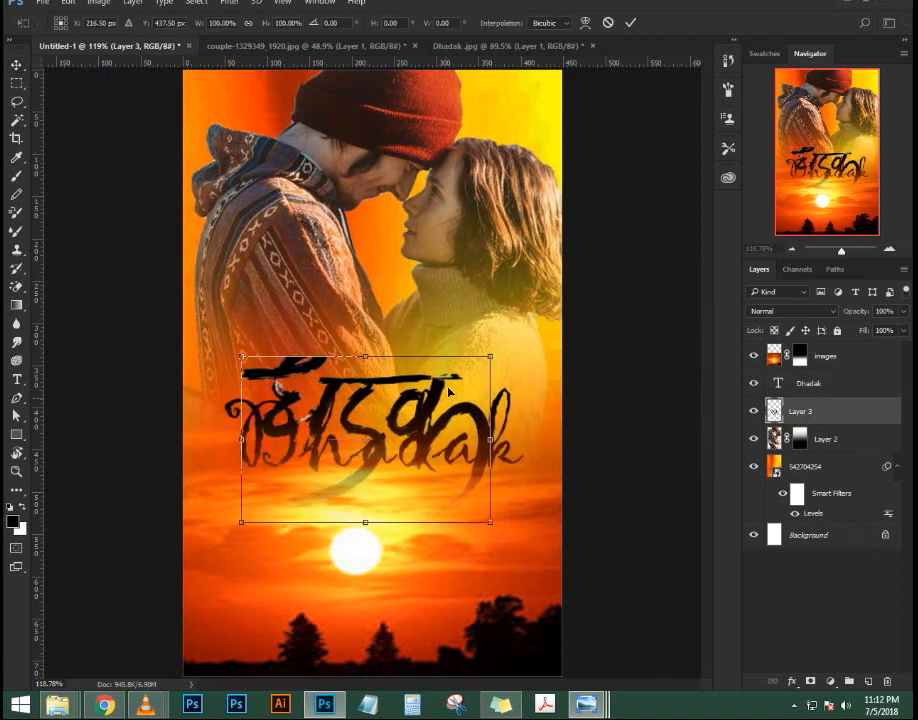
pyautogui.moveTo(455, 400); pyautogui.dragTo(464, 155)
pyautogui.scroll(3, 464, 314)
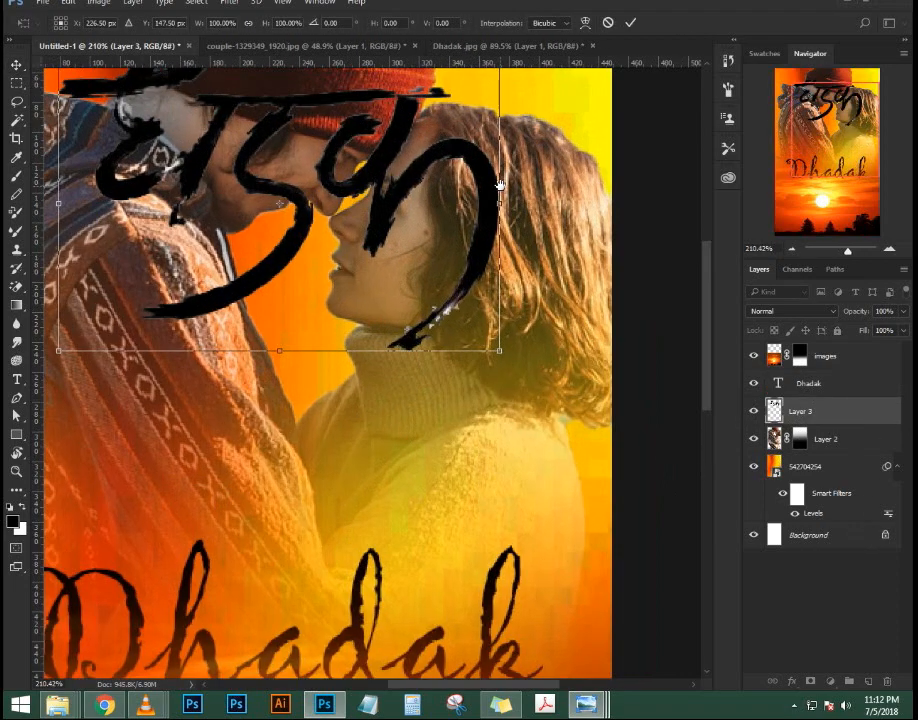
pyautogui.scroll(3, 650, 303)
pyautogui.moveTo(650, 303); pyautogui.dragTo(431, 400)
pyautogui.moveTo(388, 477); pyautogui.dragTo(290, 291)
pyautogui.press('Return')
pyautogui.hotkey('ctrl', '0')
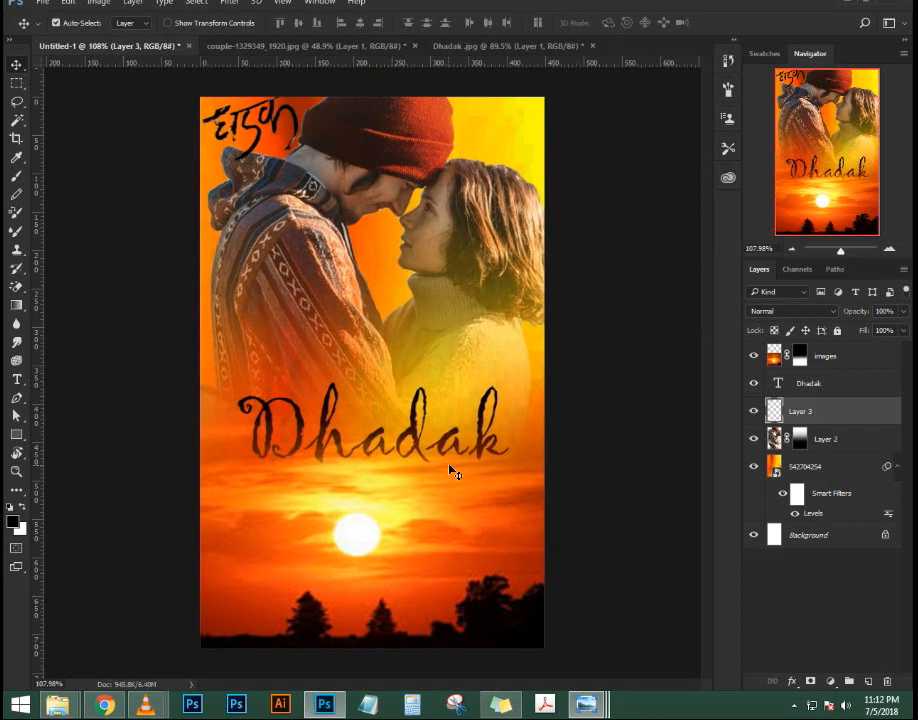
# Place the Android Editography credits image from the Race 3 movie poster folder as the topmost layer, along the poster's bottom edge
pyautogui.click(57, 705)
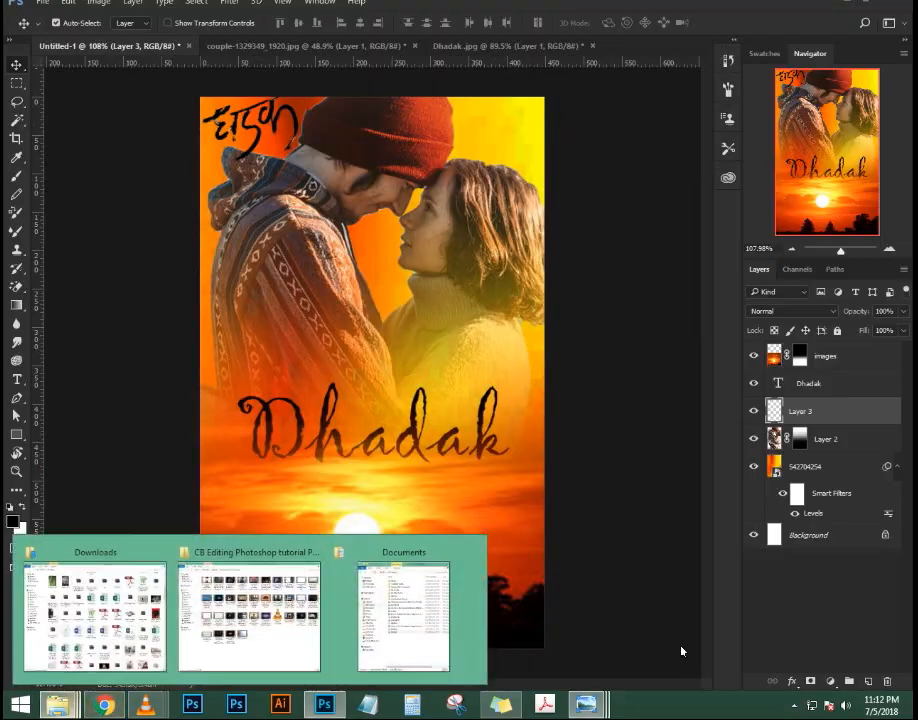
pyautogui.press('super+d')
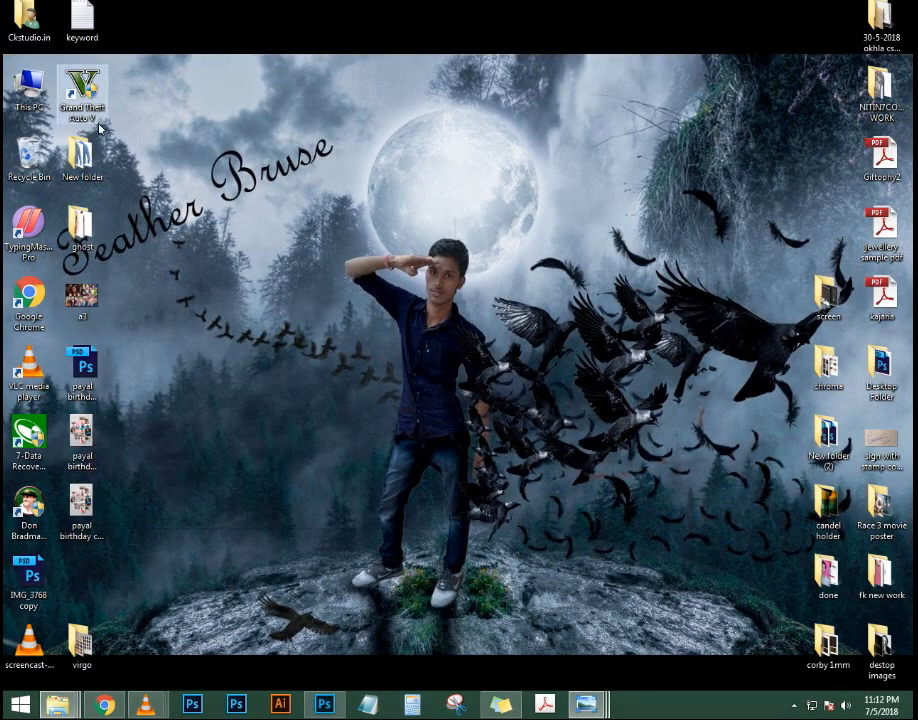
pyautogui.doubleClick(874, 497)
pyautogui.doubleClick(697, 20)
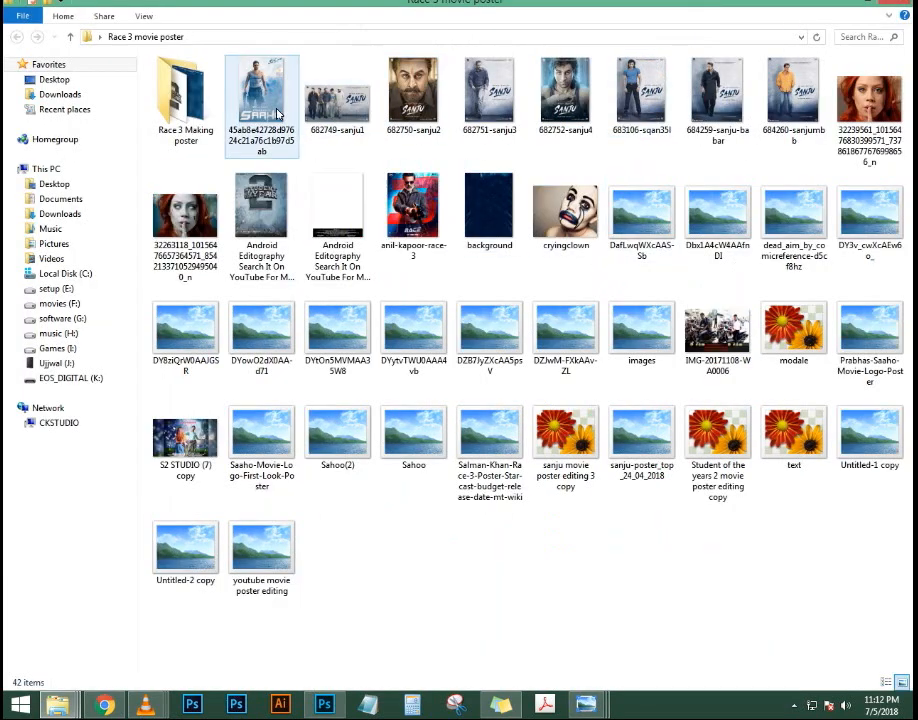
pyautogui.moveTo(301, 225); pyautogui.dragTo(410, 535)
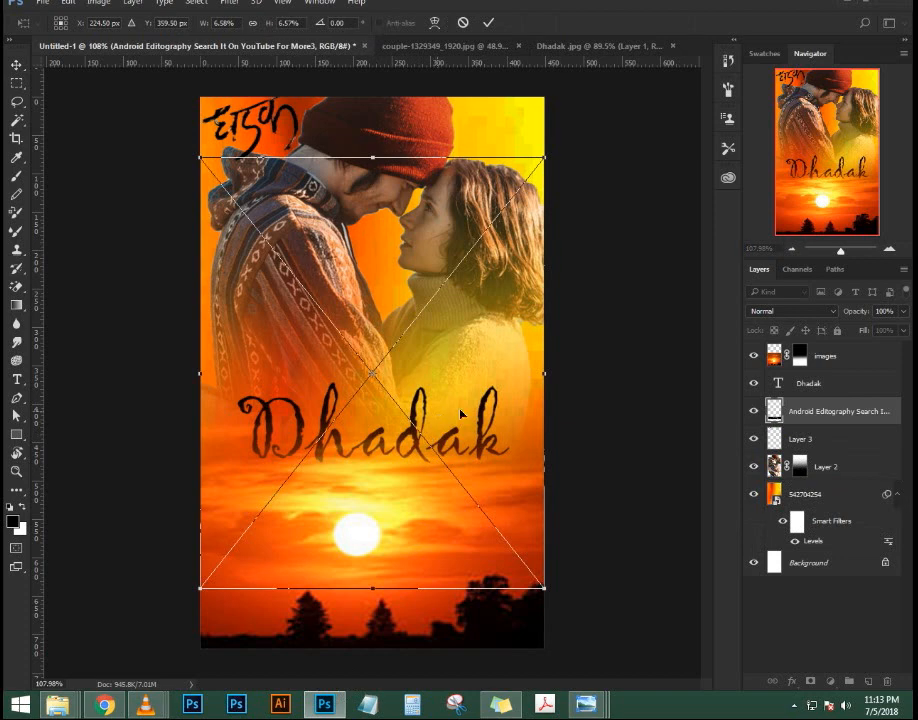
pyautogui.press('Return')
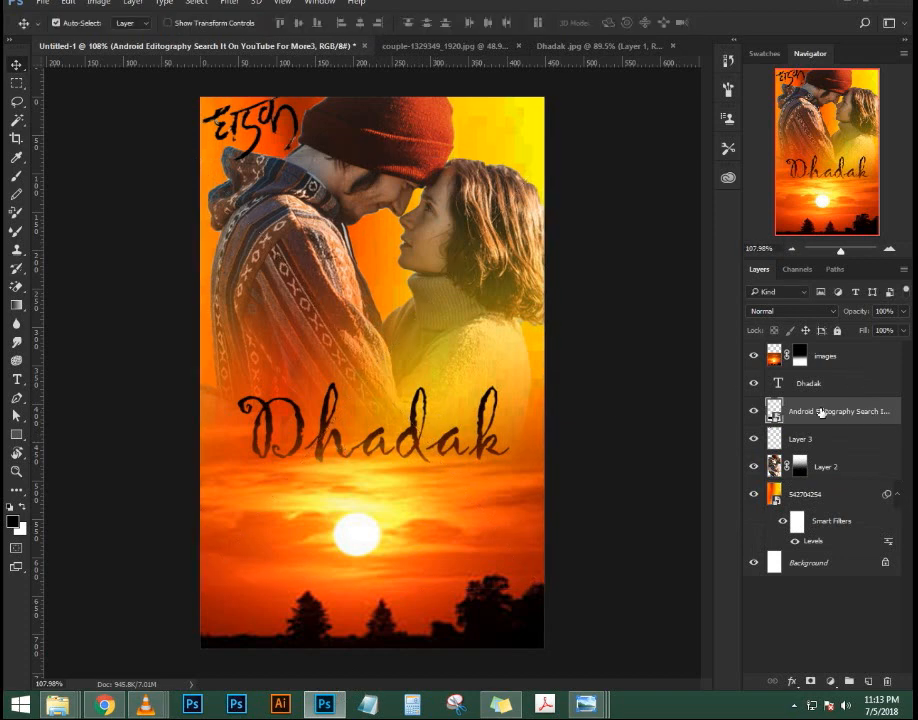
pyautogui.moveTo(820, 411); pyautogui.dragTo(830, 355)
pyautogui.moveTo(395, 573); pyautogui.dragTo(395, 640)
# Try several blend modes on the credits layer and set it to Screen to drop its black background
pyautogui.click(817, 309)
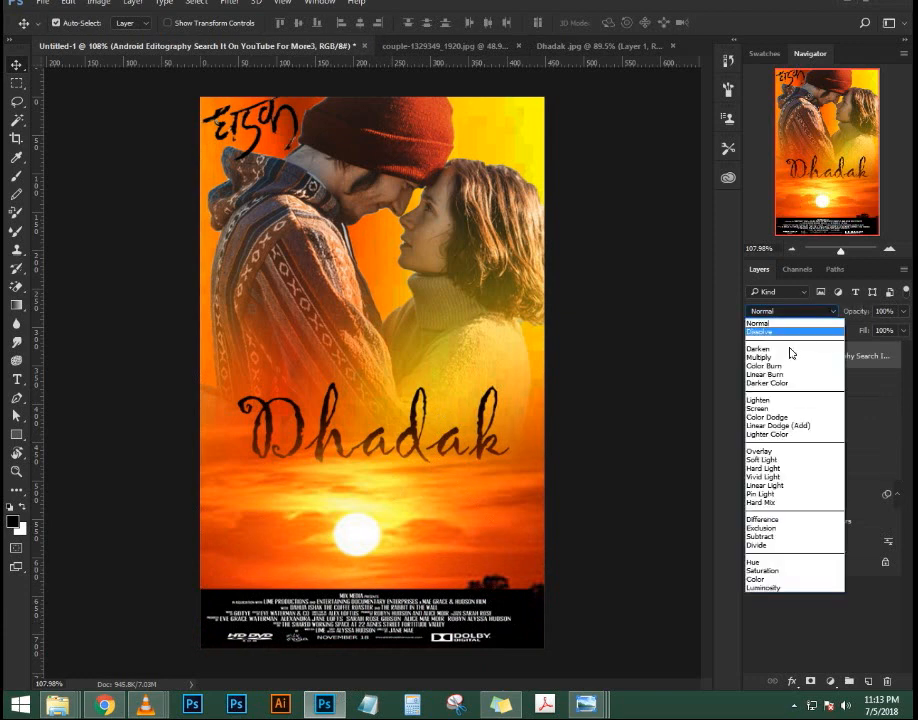
pyautogui.click(784, 360)
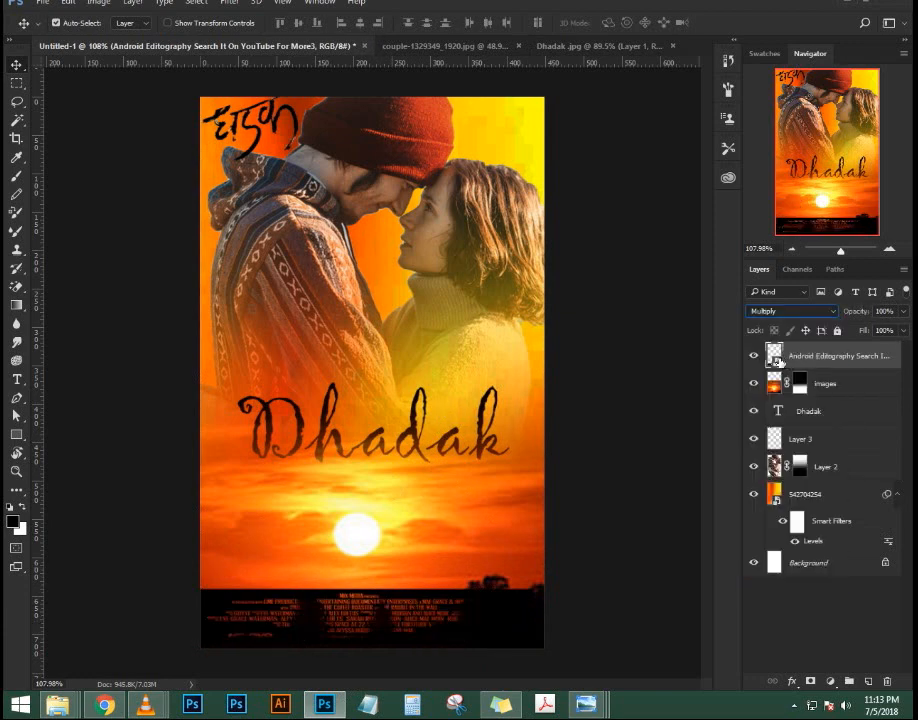
pyautogui.press('Down')
pyautogui.press('Down')
pyautogui.press('Down')
pyautogui.press('Down')
pyautogui.press('Down')
pyautogui.press('Down')
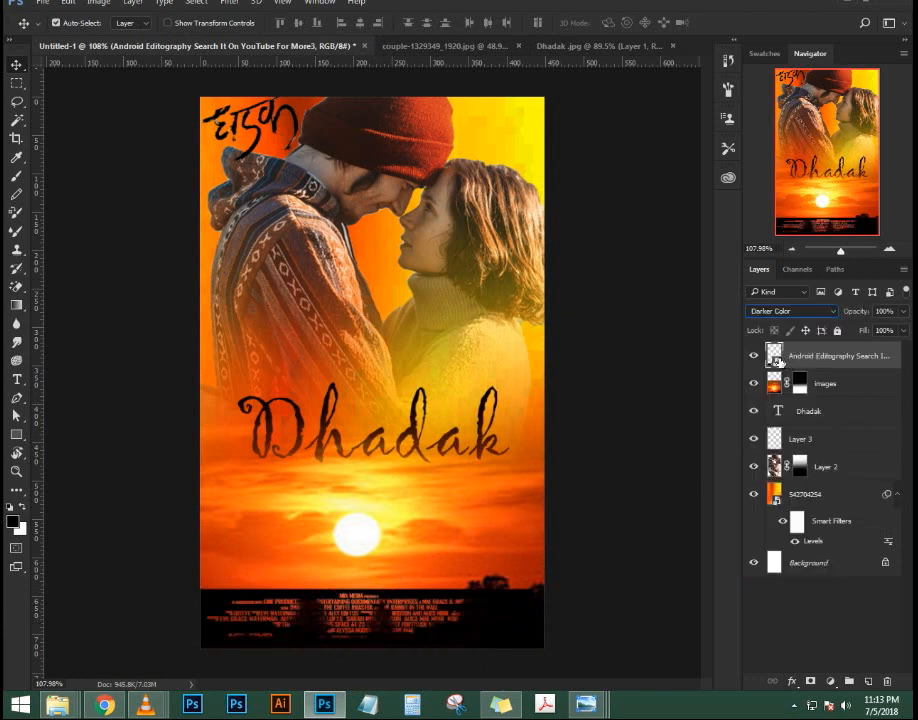
pyautogui.press('Down')
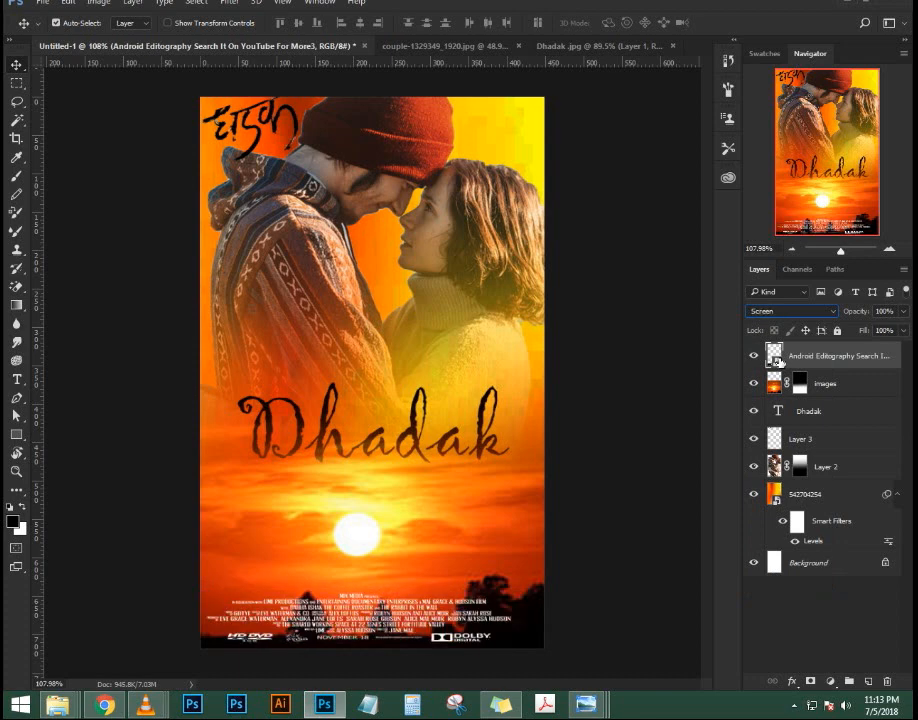
pyautogui.scroll(1, 379, 521)
pyautogui.scroll(-1, 391, 517)
pyautogui.click(420, 448)
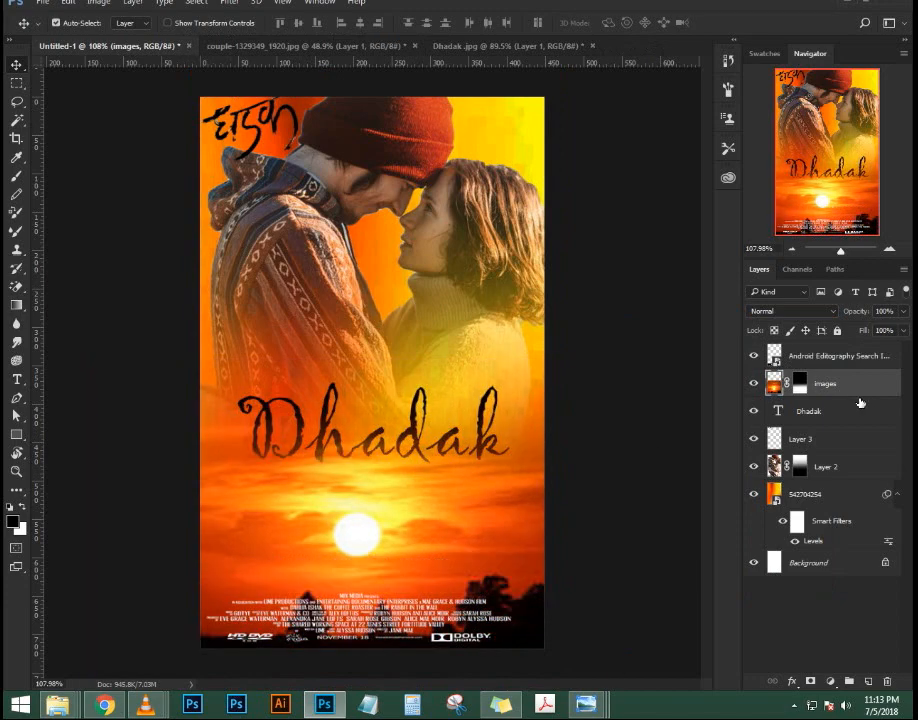
# Bring up the original Dhadak first-look poster in Windows Photo Viewer for reference
pyautogui.moveTo(588, 700)
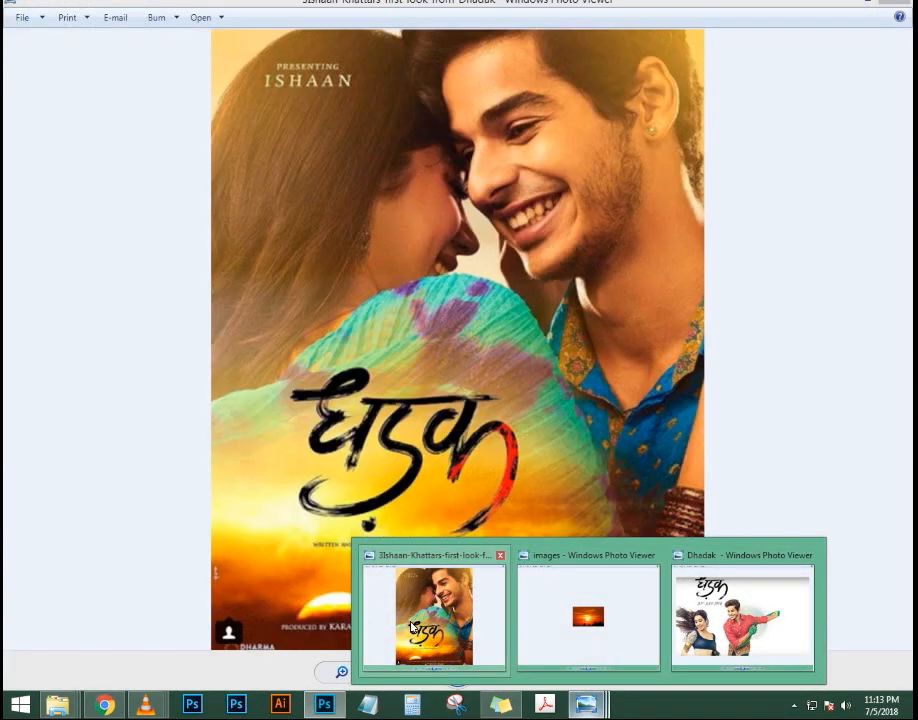
pyautogui.click(414, 626)
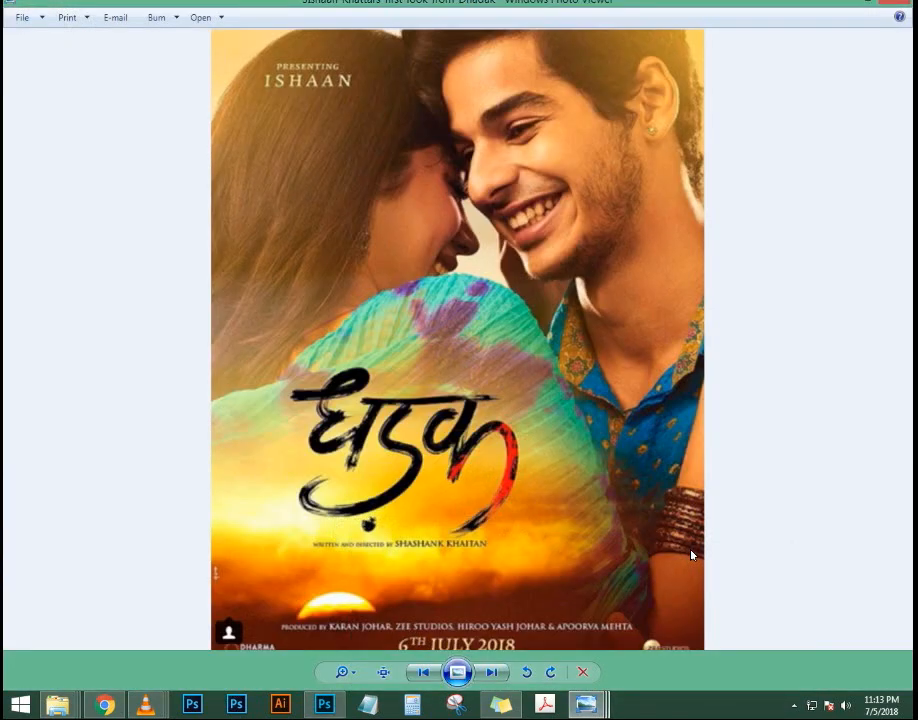
# Return to Photoshop, enlarge the credits layer to 7% and centre it along the poster's bottom edge
pyautogui.click(324, 705)
pyautogui.scroll(3, 361, 546)
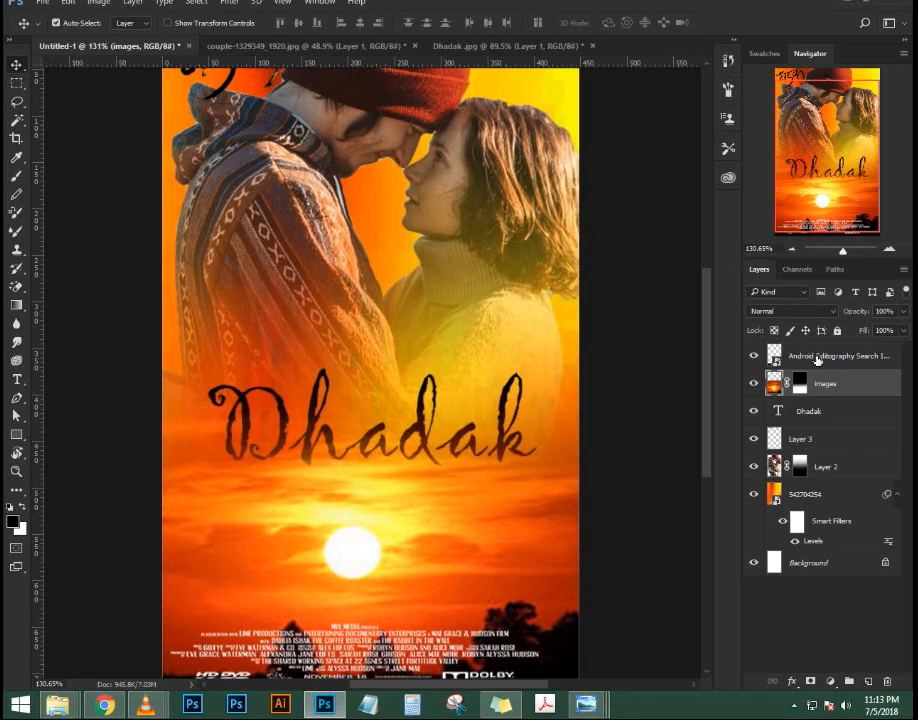
pyautogui.click(818, 355)
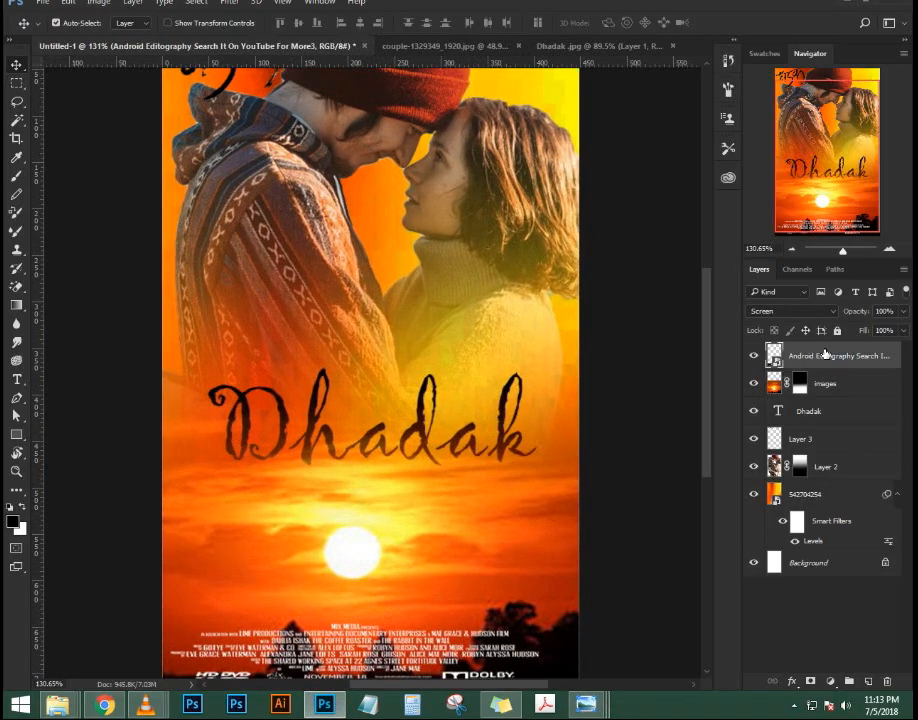
pyautogui.hotkey('ctrl', 't')
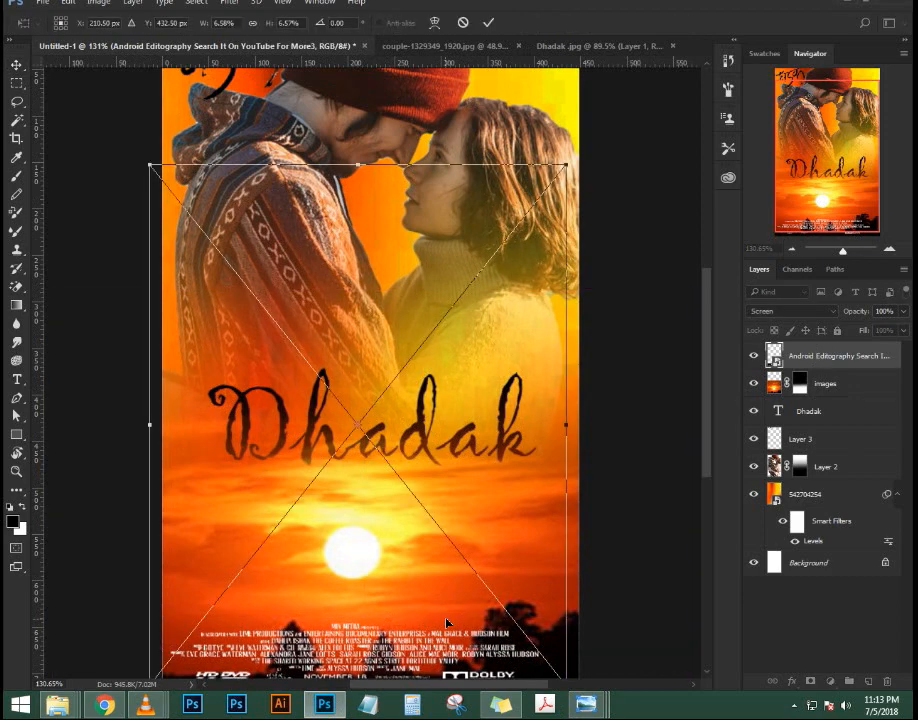
pyautogui.moveTo(454, 592); pyautogui.dragTo(470, 613)
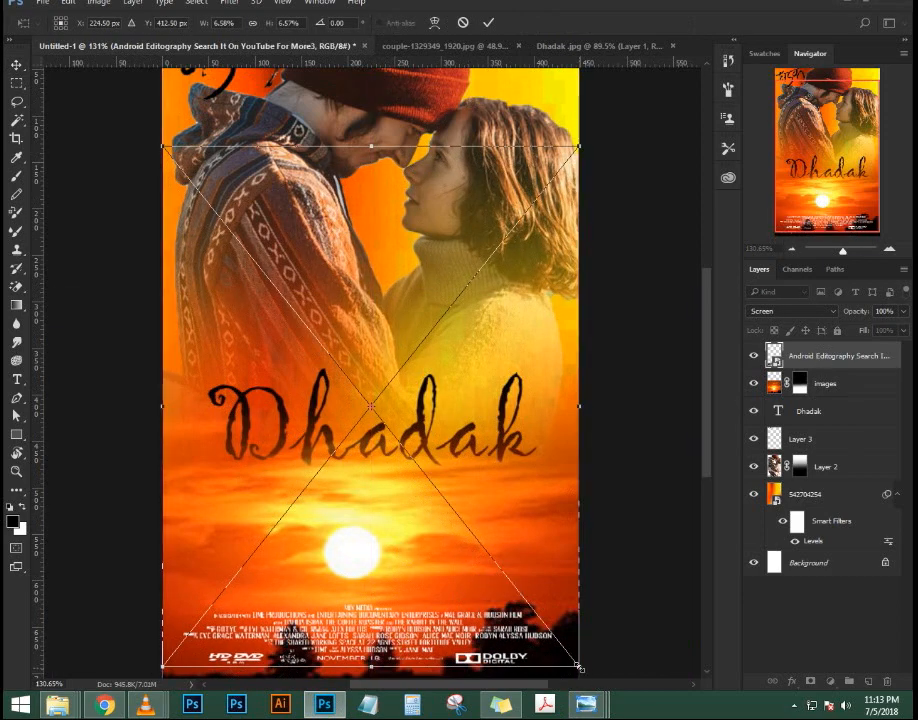
pyautogui.moveTo(579, 665); pyautogui.dragTo(593, 680)
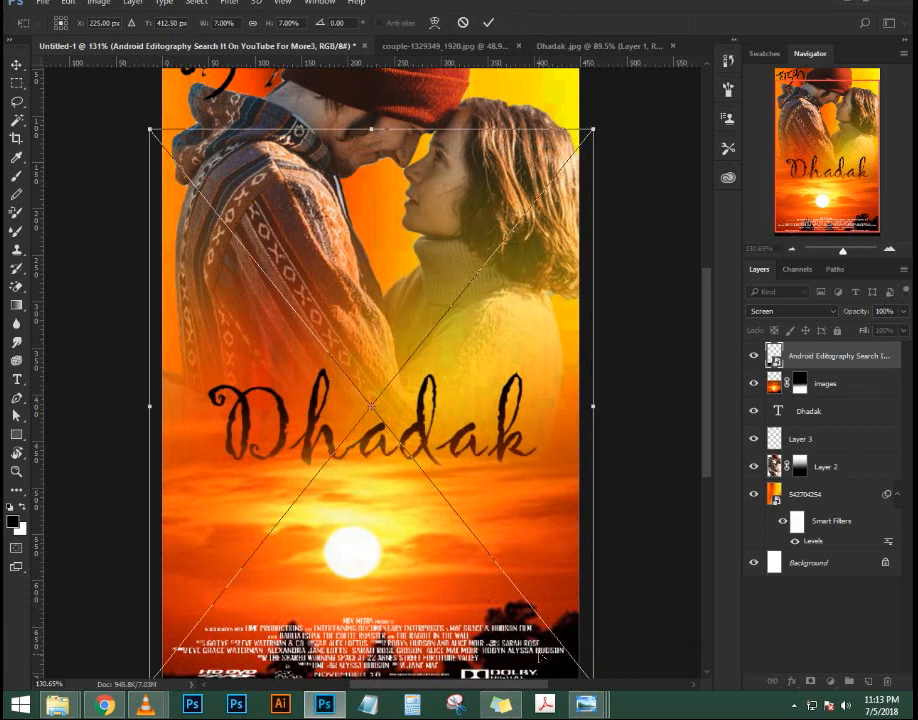
pyautogui.press('Return')
pyautogui.hotkey('ctrl', '-')
pyautogui.hotkey('ctrl', '0')
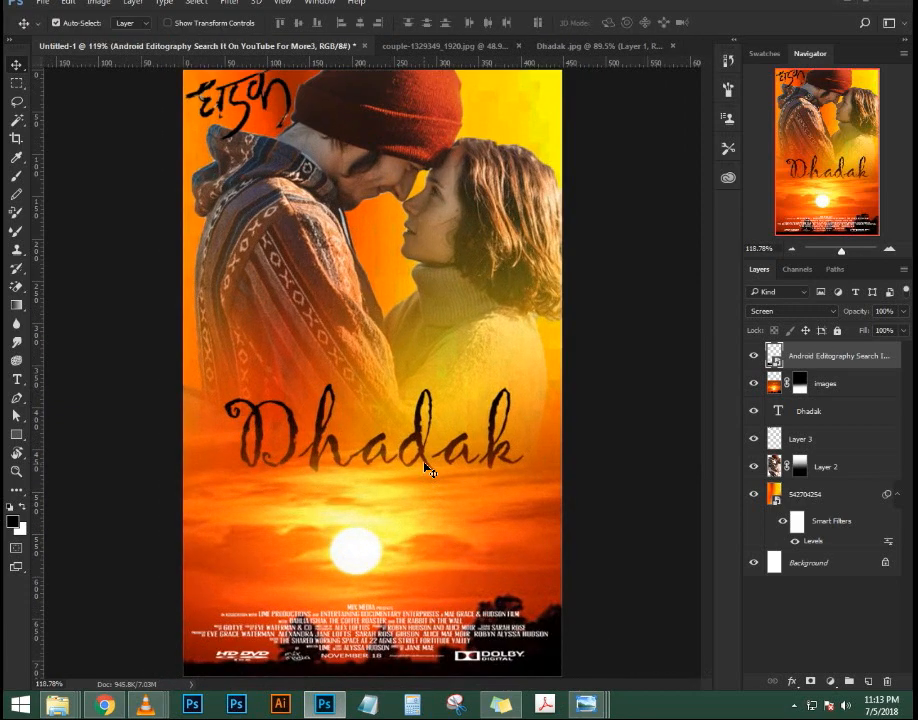
# Move the Dhadak title down to just above the sun and bring its layer to the top of the stack
pyautogui.click(845, 424)
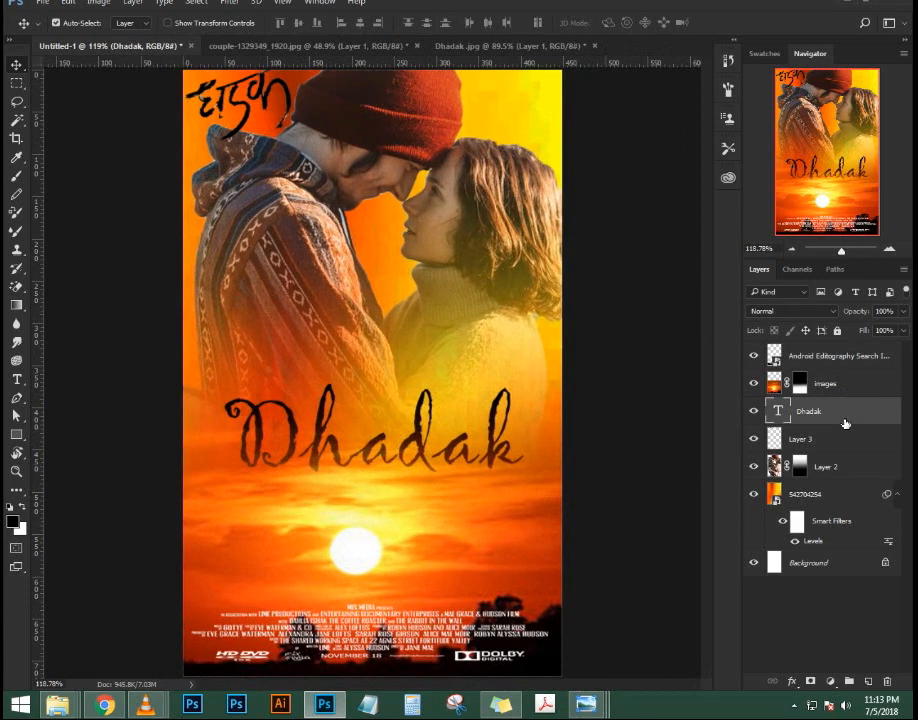
pyautogui.hotkey('ctrl', 't')
pyautogui.moveTo(472, 447); pyautogui.dragTo(473, 523)
pyautogui.press('Return')
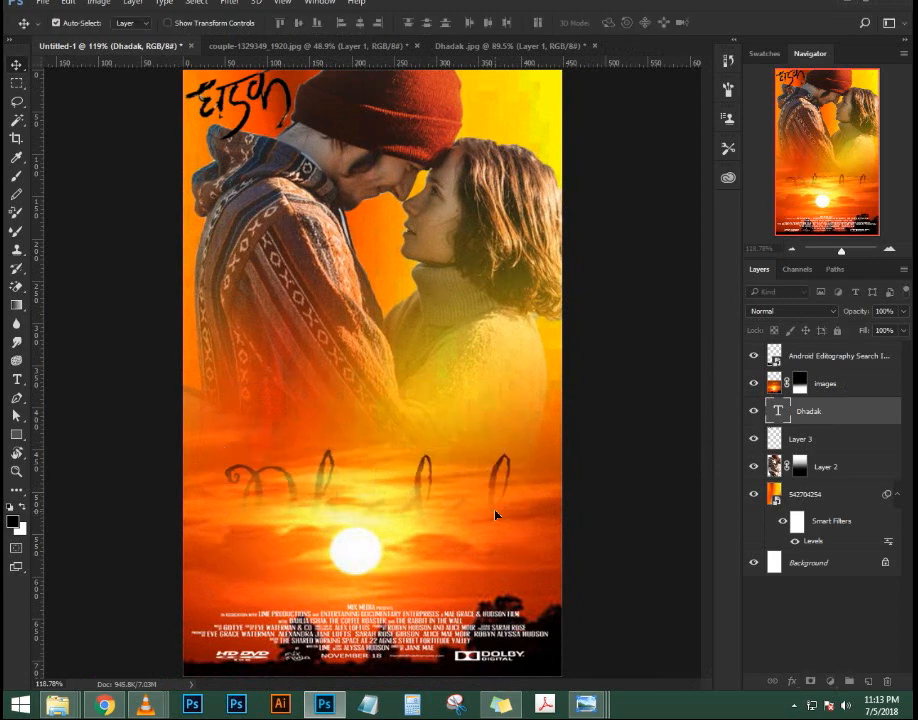
pyautogui.moveTo(834, 411); pyautogui.dragTo(838, 346)
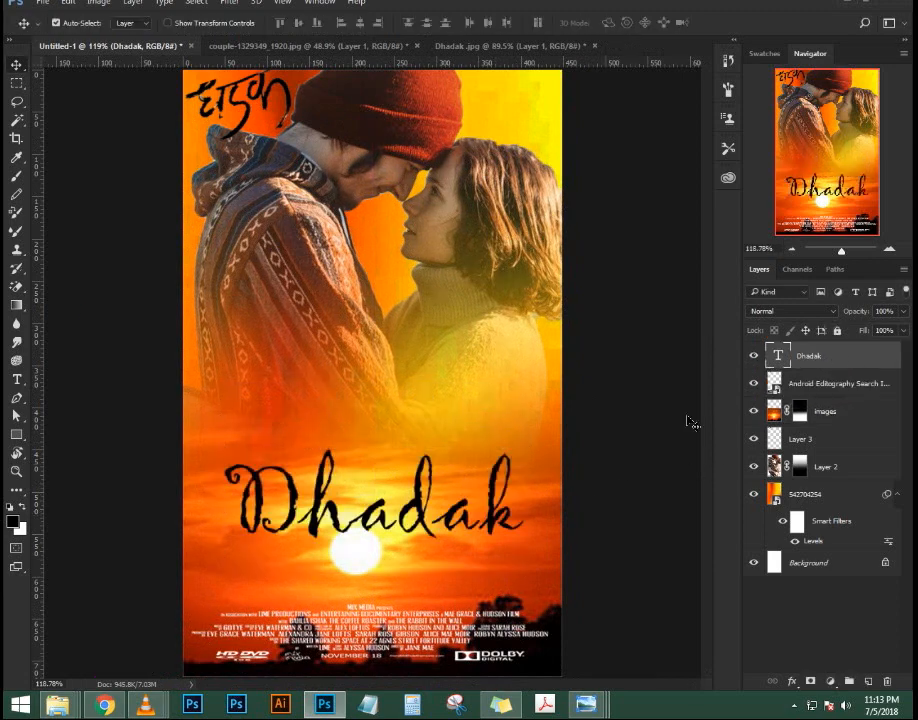
pyautogui.moveTo(422, 517)
pyautogui.mouseDown()
pyautogui.moveTo(414, 546)
pyautogui.moveTo(398, 556)
pyautogui.moveTo(408, 565)
pyautogui.moveTo(424, 534)
pyautogui.moveTo(414, 487)
pyautogui.moveTo(416, 520)
pyautogui.mouseUp()
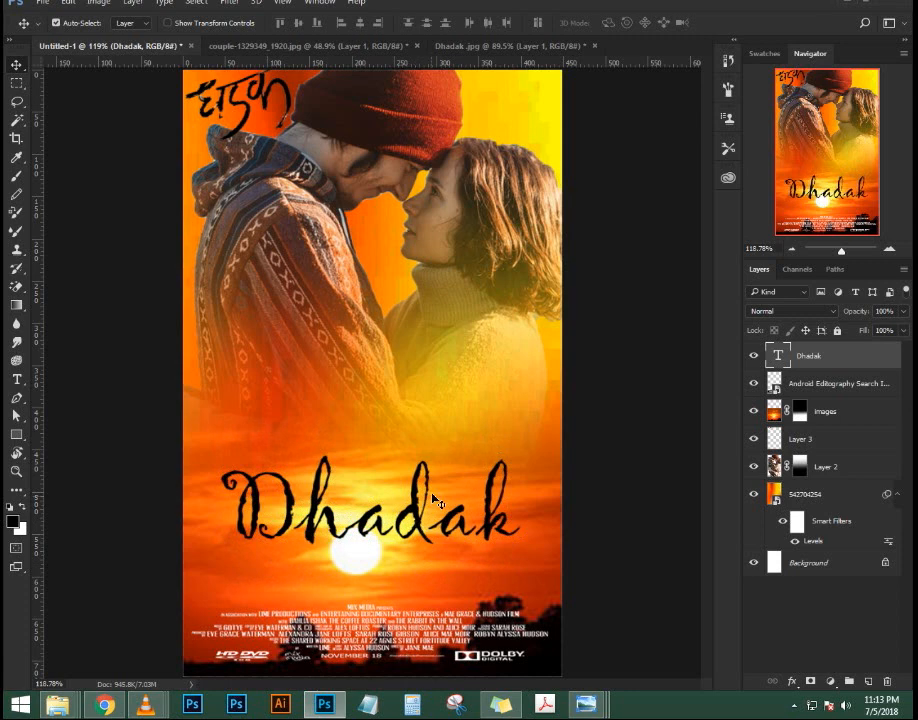
# Consult the original Dhadak poster and add a new text layer reading "20-july-2018" in the Gigi font
pyautogui.press('t')
pyautogui.click(275, 355)
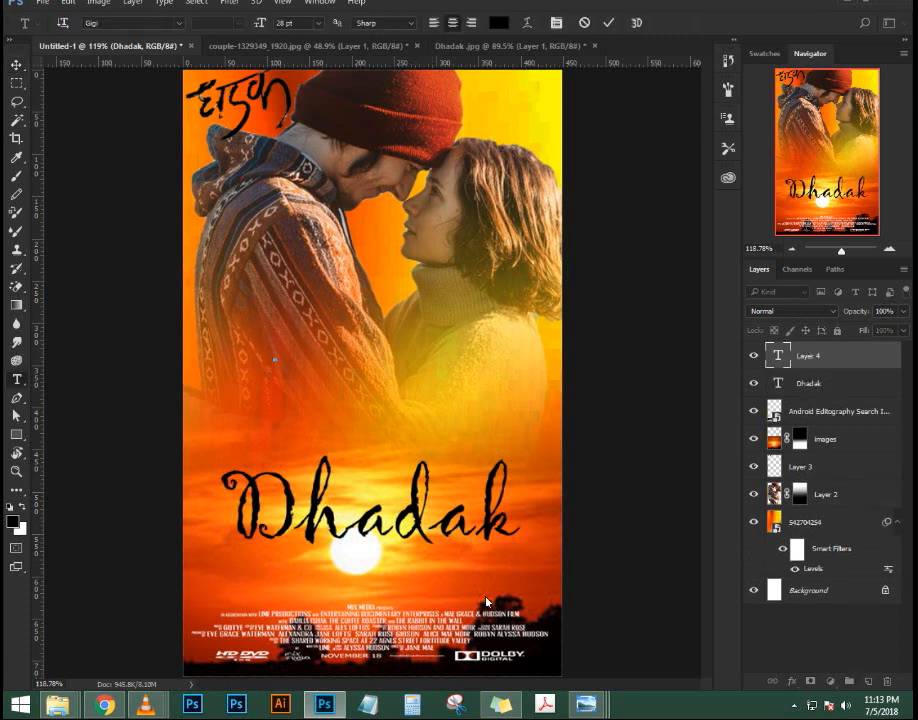
pyautogui.moveTo(597, 715)
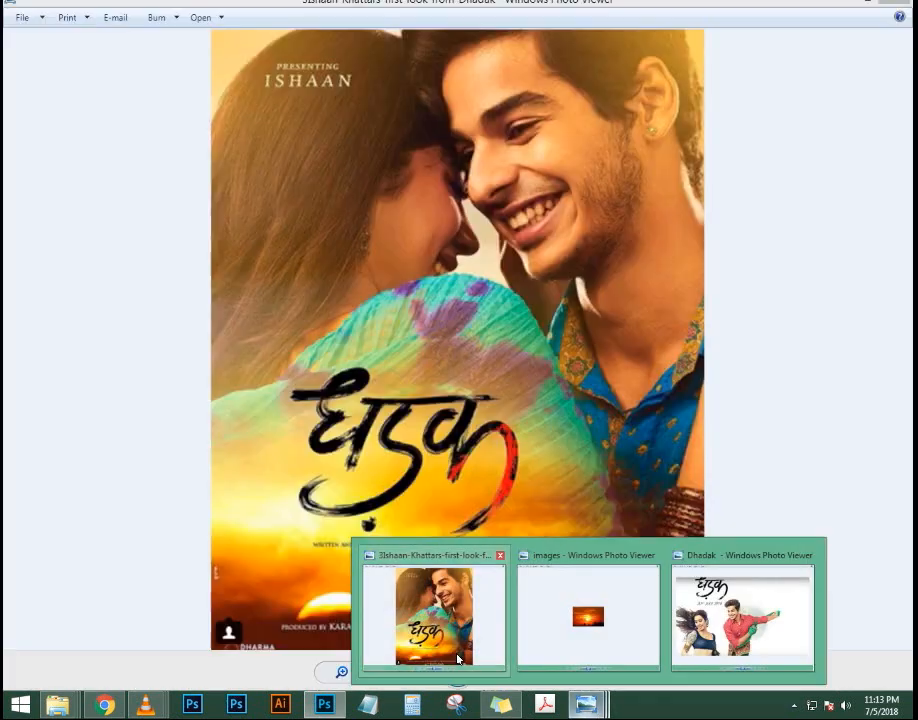
pyautogui.click(432, 615)
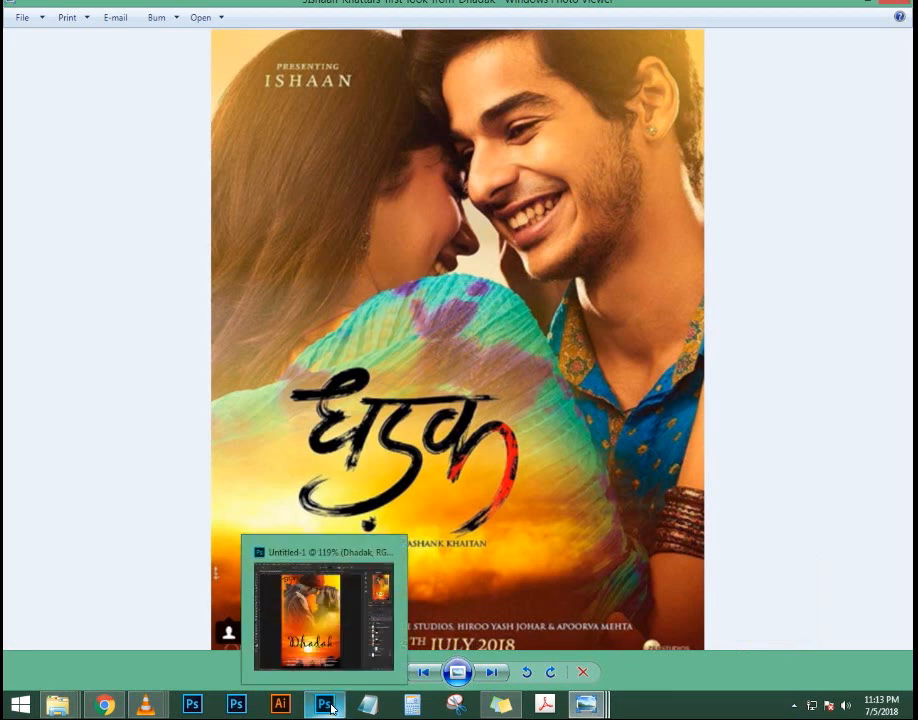
pyautogui.click(322, 610)
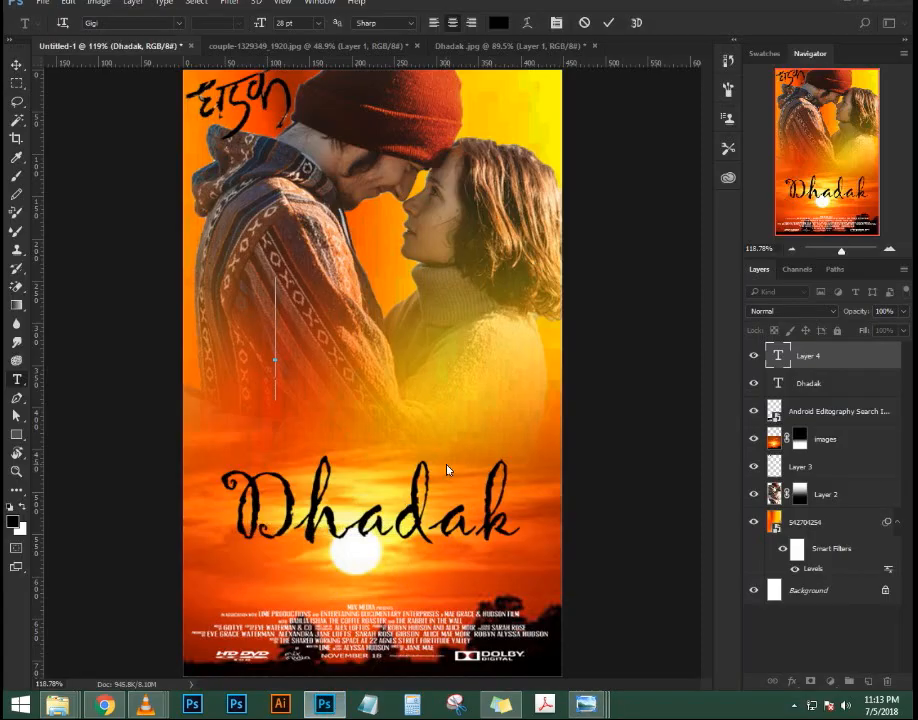
pyautogui.write('20')
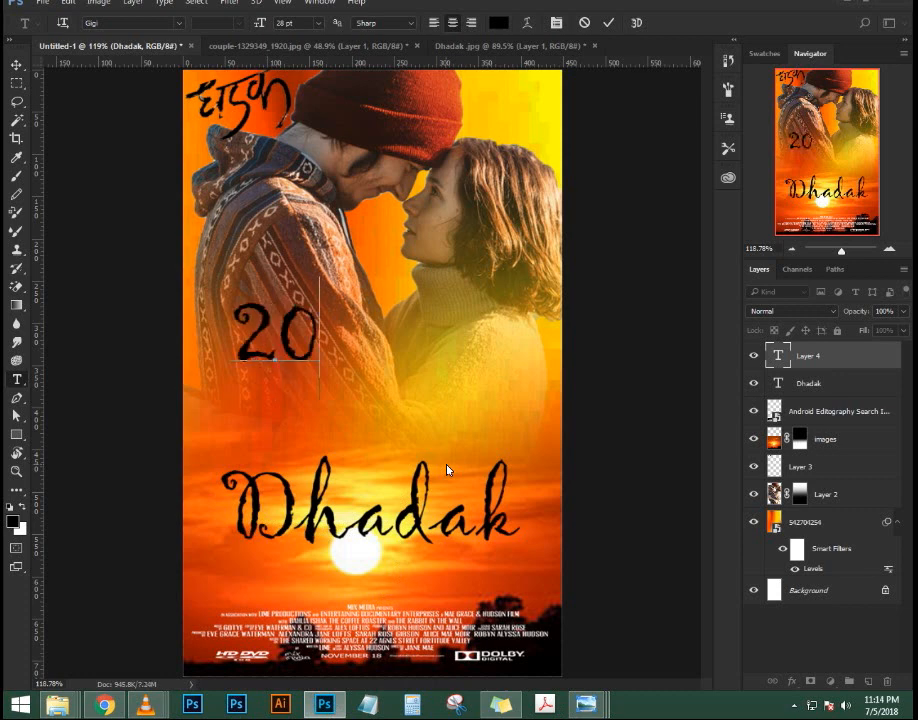
pyautogui.write('-')
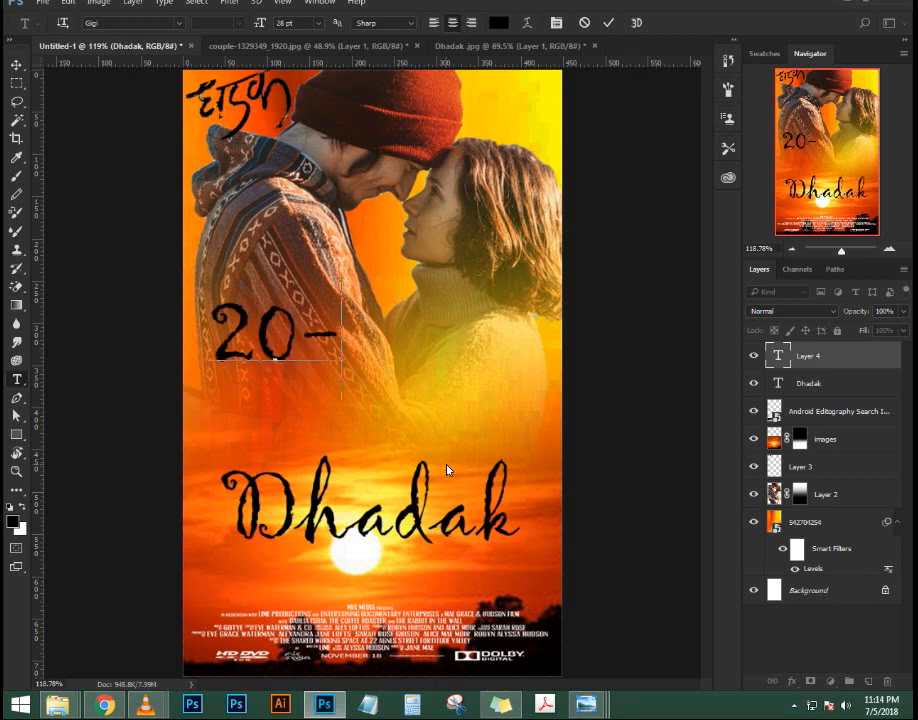
pyautogui.write('july')
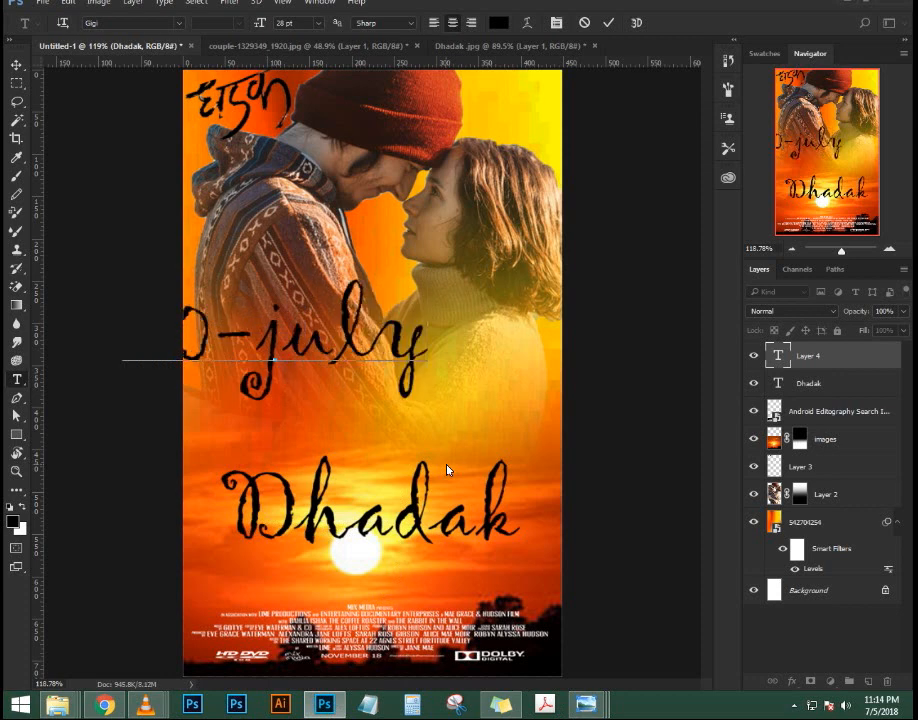
pyautogui.write('-')
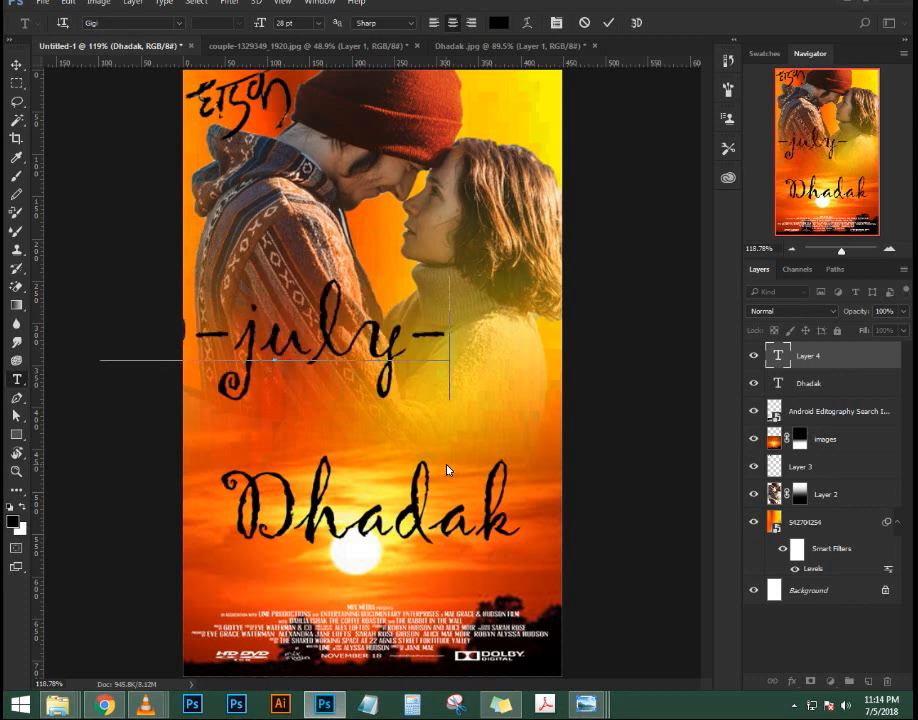
pyautogui.write('2018')
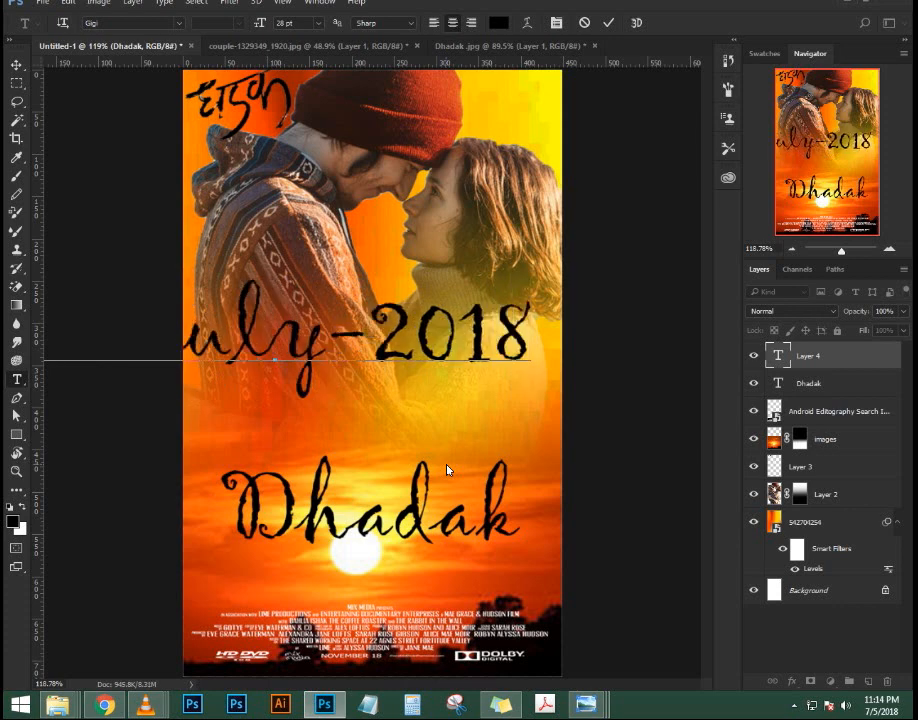
# Set the date text to 9 pt and place it centred between the Dhadak title and the credits block
pyautogui.hotkey('ctrl', 'a')
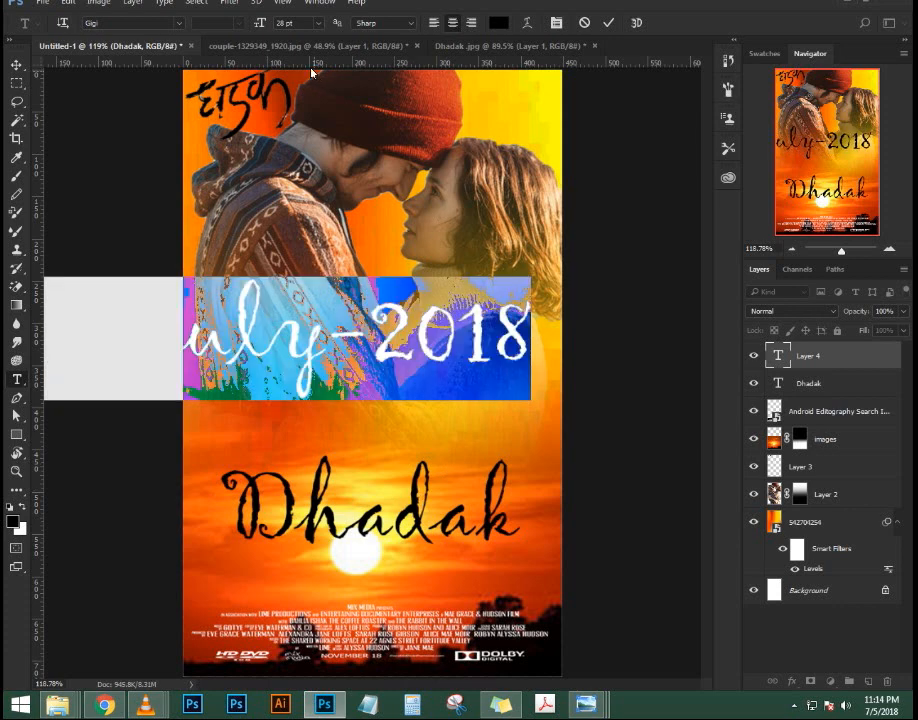
pyautogui.click(252, 20)
pyautogui.write('9')
pyautogui.press('Return')
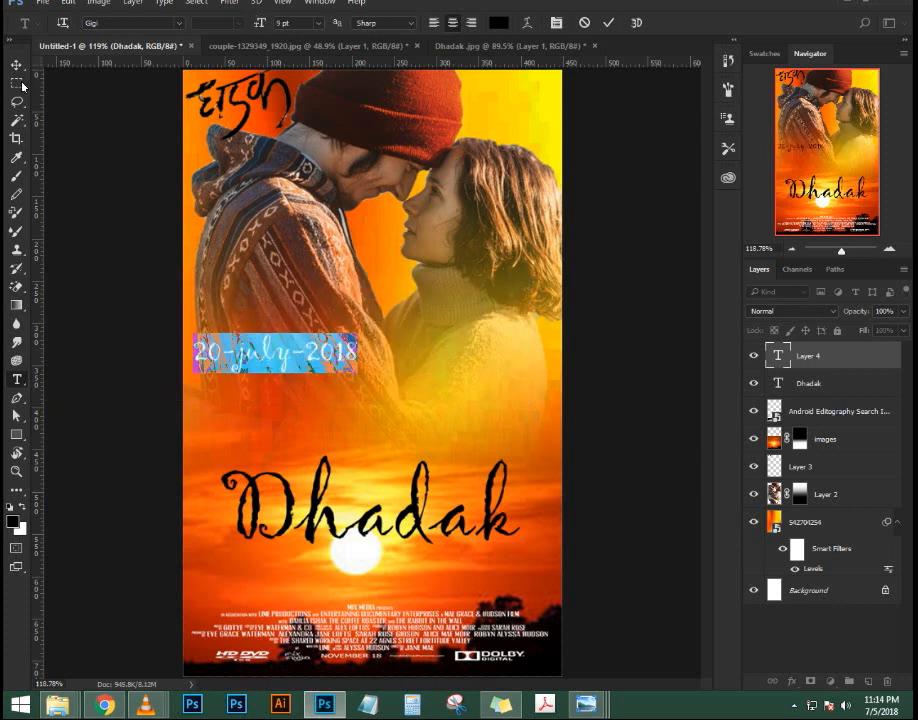
pyautogui.hotkey('ctrl', 'Return')
pyautogui.press('v')
pyautogui.moveTo(318, 361); pyautogui.dragTo(407, 585)
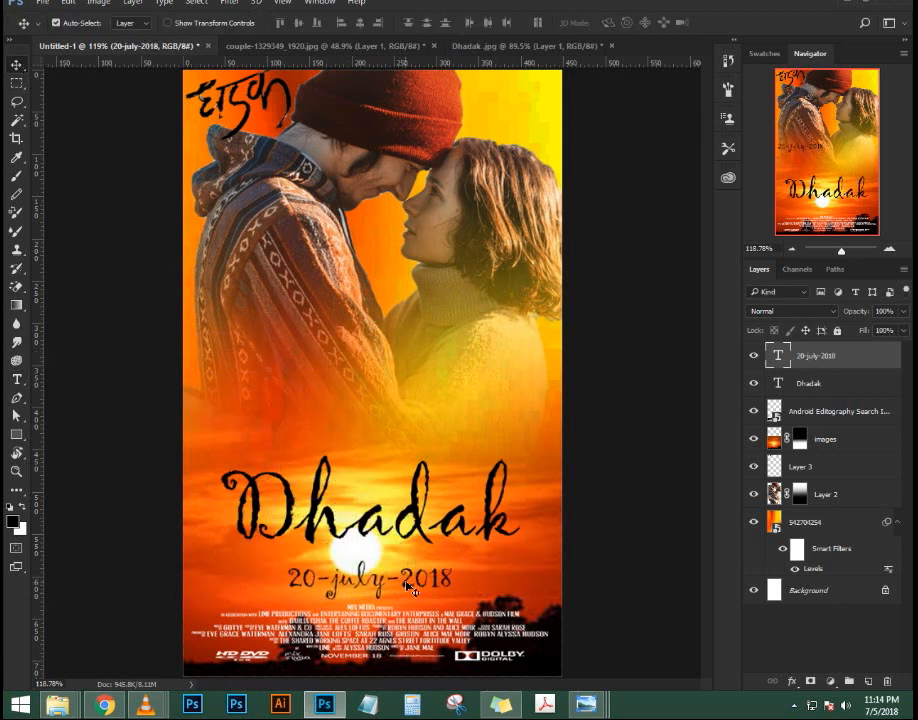
pyautogui.hotkey('ctrl', 't')
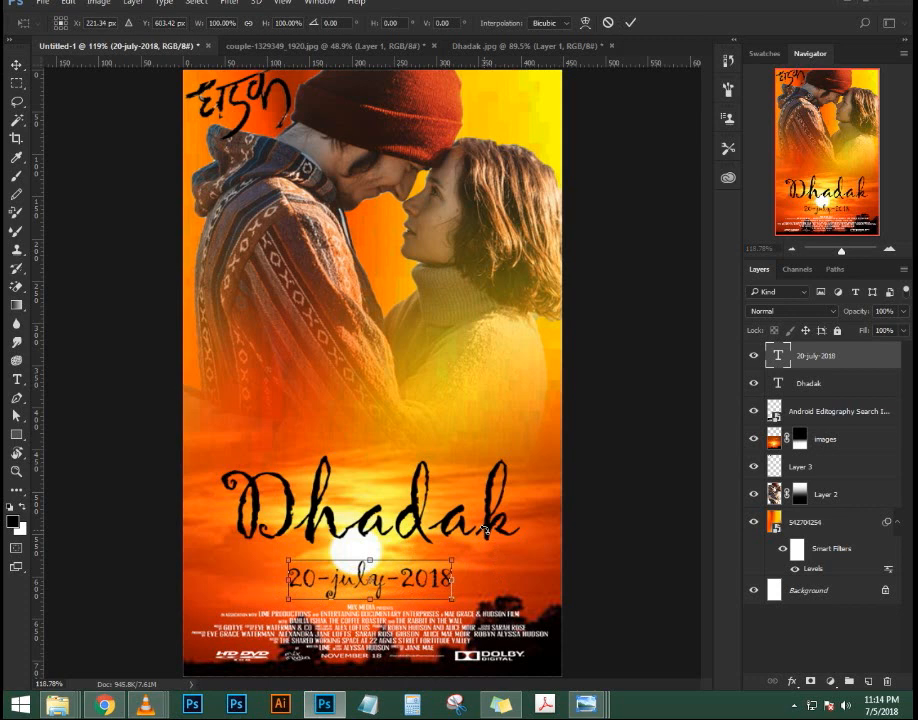
pyautogui.press('Return')
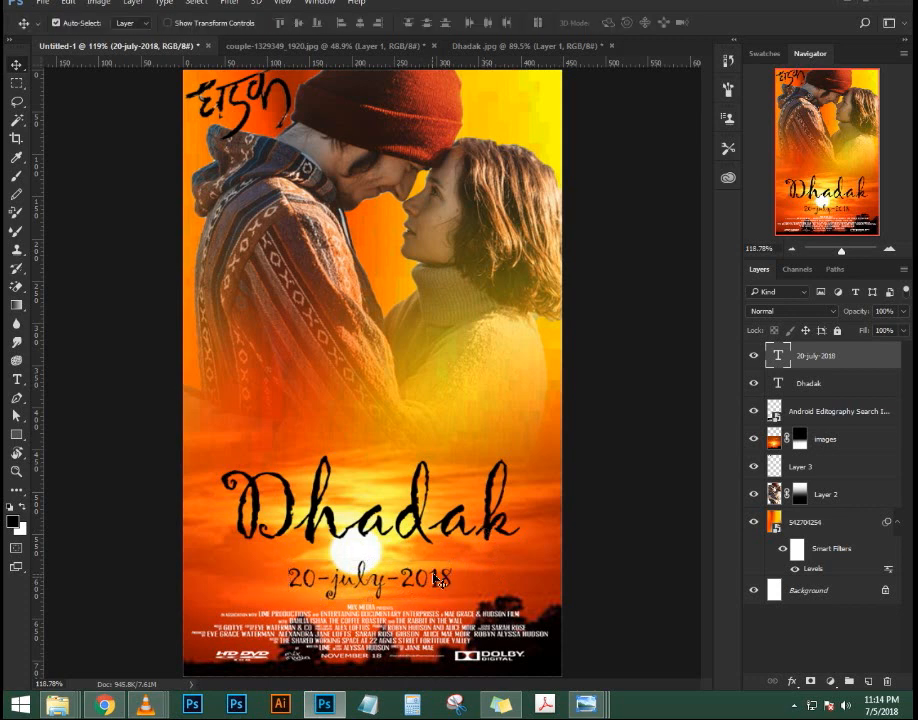
# Select the date, Dhadak title and credits layers together and nudge them up so the credits clear the dark treeline
pyautogui.scroll(-2, 372, 372)
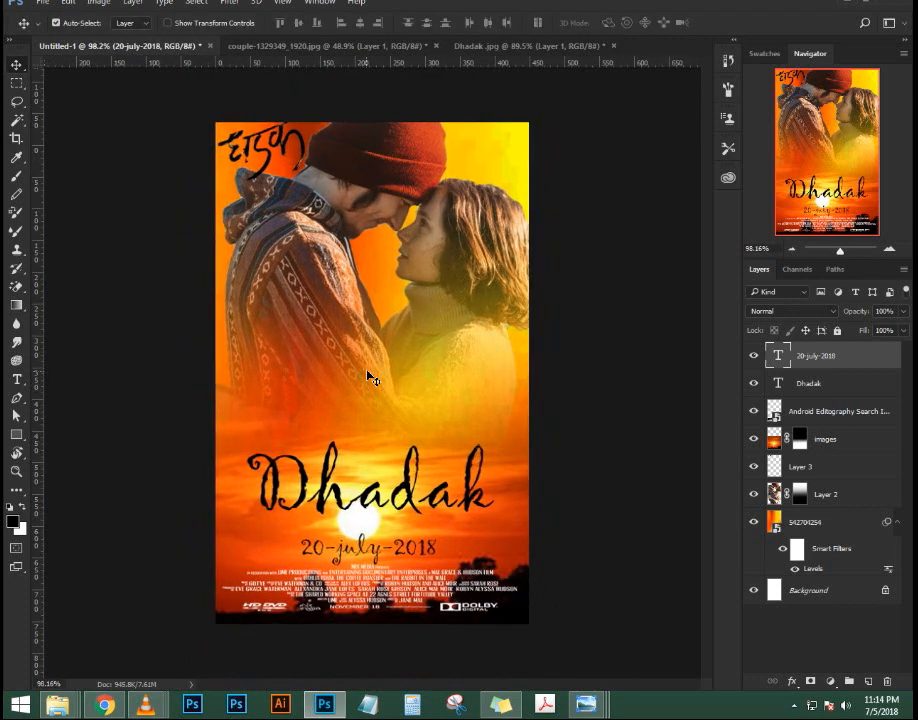
pyautogui.scroll(1, 369, 377)
pyautogui.scroll(1, 369, 377)
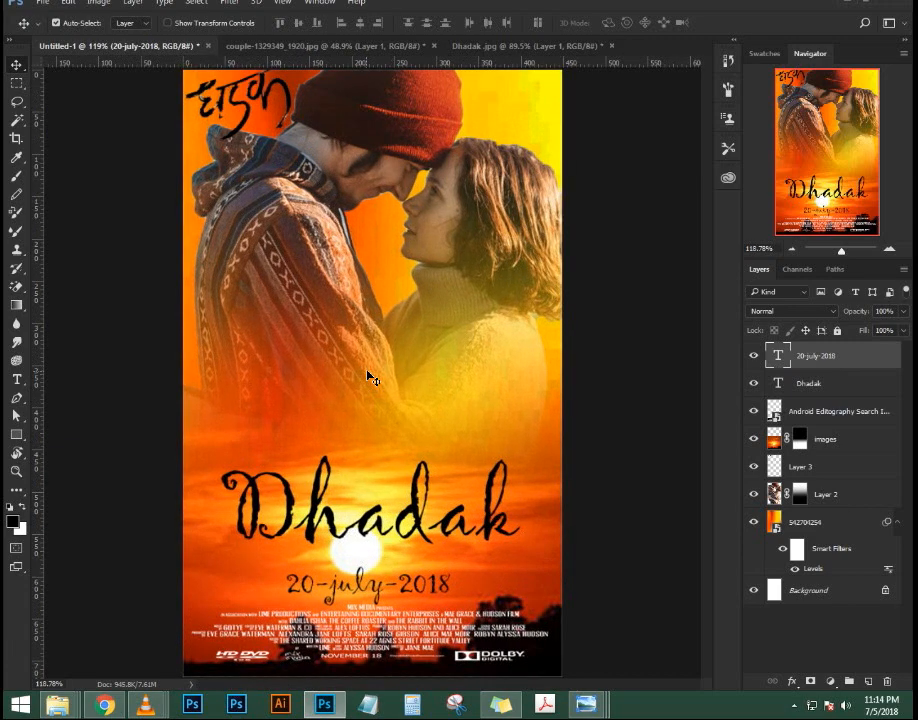
pyautogui.keyDown('shift'); pyautogui.click(848, 410); pyautogui.keyUp('shift')
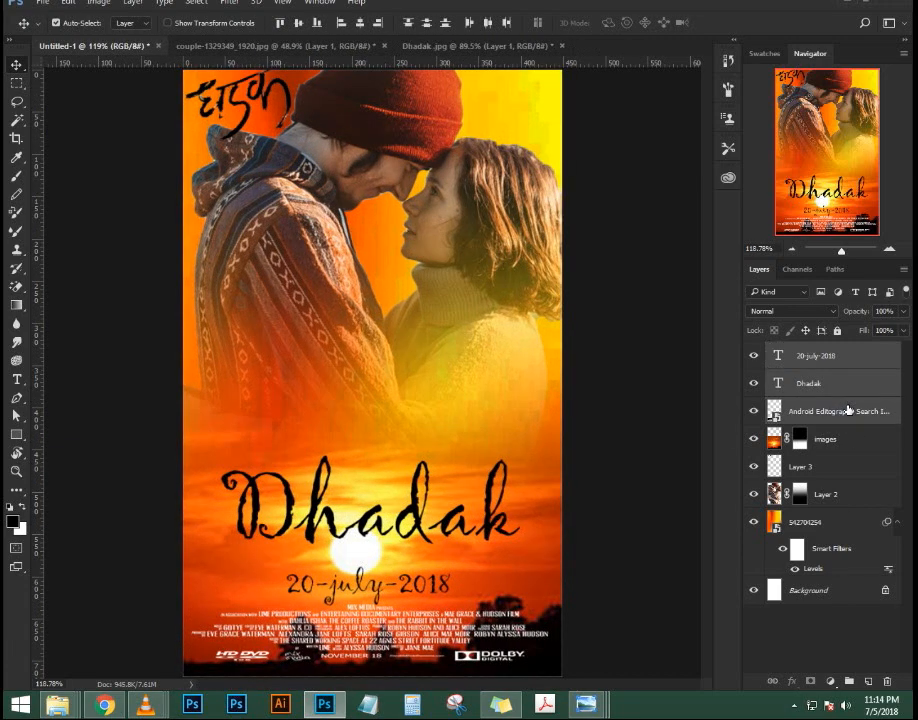
pyautogui.press('Up')
pyautogui.press('Up')
pyautogui.press('Up')
pyautogui.press('Up')
pyautogui.press('Up')
pyautogui.press('Up')
pyautogui.press('Up')
pyautogui.press('Up')
pyautogui.press('Up')
pyautogui.press('Up')
pyautogui.press('Up')
pyautogui.press('Up')
pyautogui.press('Up')
pyautogui.press('Up')
pyautogui.press('Up')
pyautogui.press('Up')
pyautogui.press('Up')
pyautogui.press('Up')
pyautogui.press('Up')
pyautogui.press('Up')
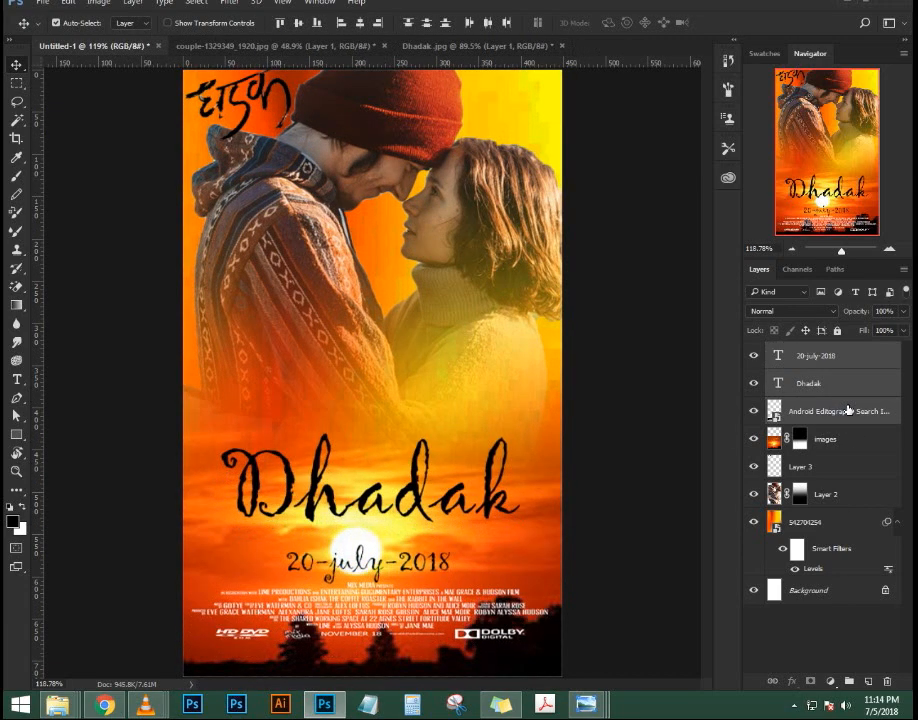
pyautogui.press('Up')
pyautogui.press('Up')
pyautogui.press('Up')
pyautogui.press('Up')
pyautogui.press('Up')
pyautogui.press('Up')
pyautogui.press('Up')
pyautogui.press('Up')
pyautogui.press('Up')
pyautogui.press('Up')
pyautogui.press('Up')
pyautogui.press('Up')
pyautogui.press('Up')
pyautogui.press('Up')
pyautogui.press('Up')
pyautogui.press('Up')
pyautogui.press('Up')
pyautogui.press('Up')
pyautogui.press('Up')
pyautogui.press('Up')
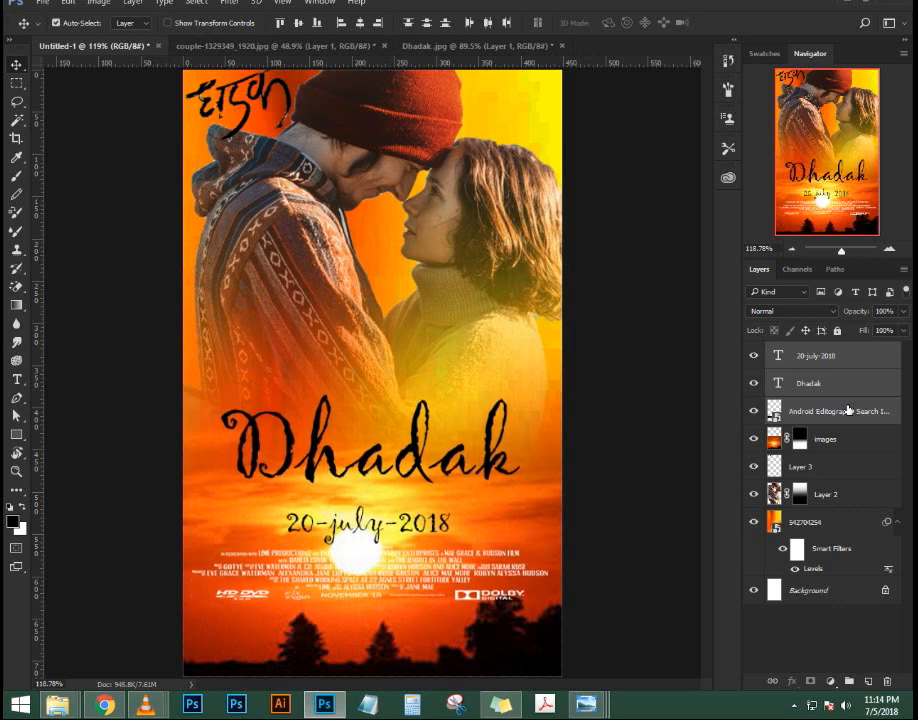
pyautogui.press('Down')
pyautogui.press('Down')
pyautogui.press('Down')
pyautogui.press('Down')
pyautogui.press('Down')
pyautogui.press('Down')
pyautogui.press('Down')
pyautogui.press('Down')
pyautogui.press('Down')
pyautogui.press('Down')
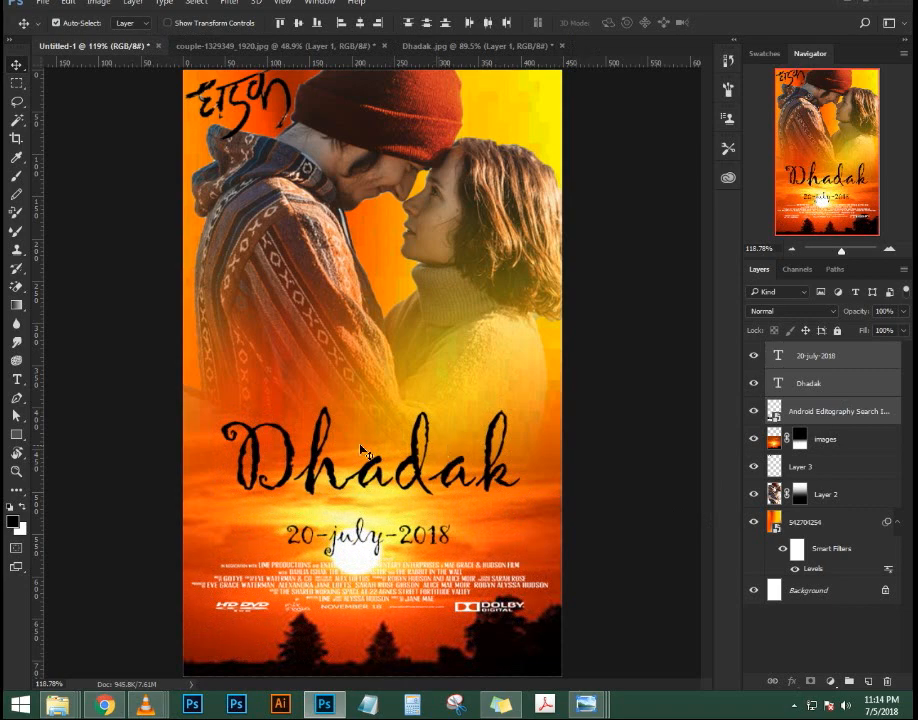
# Crop the poster's bottom edge to just below the credits block, trimming off most of the treeline strip
pyautogui.press('c')
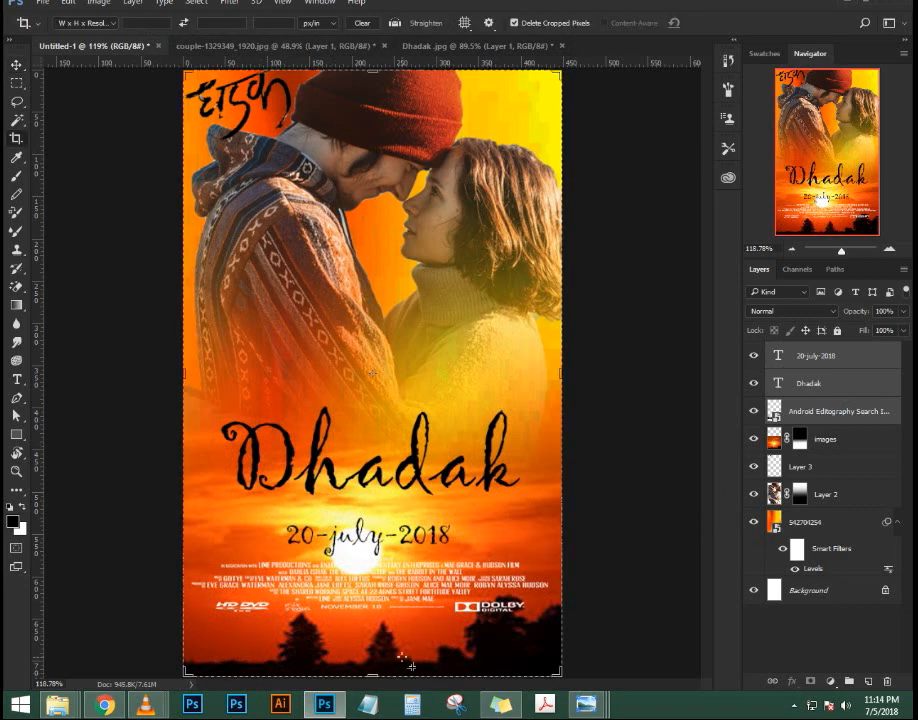
pyautogui.moveTo(371, 674); pyautogui.dragTo(376, 652)
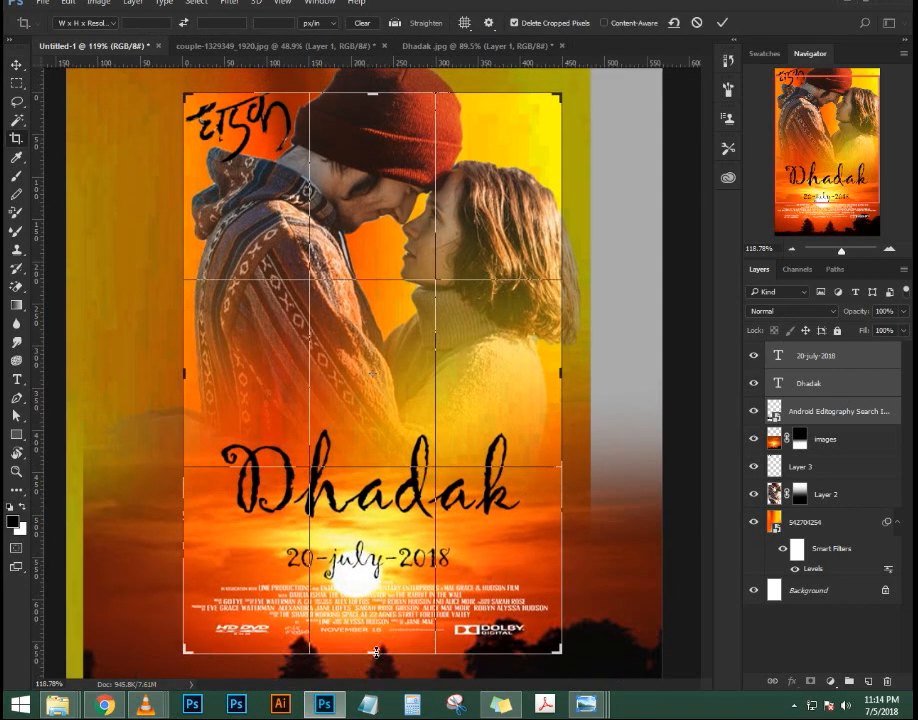
pyautogui.press('Return')
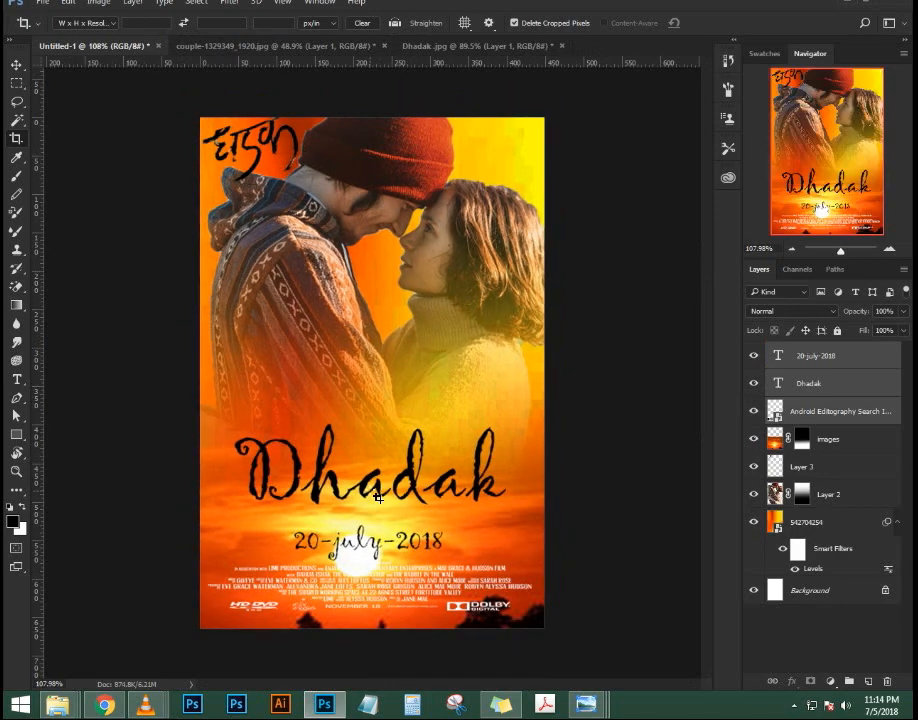
pyautogui.scroll(1, 375, 495)
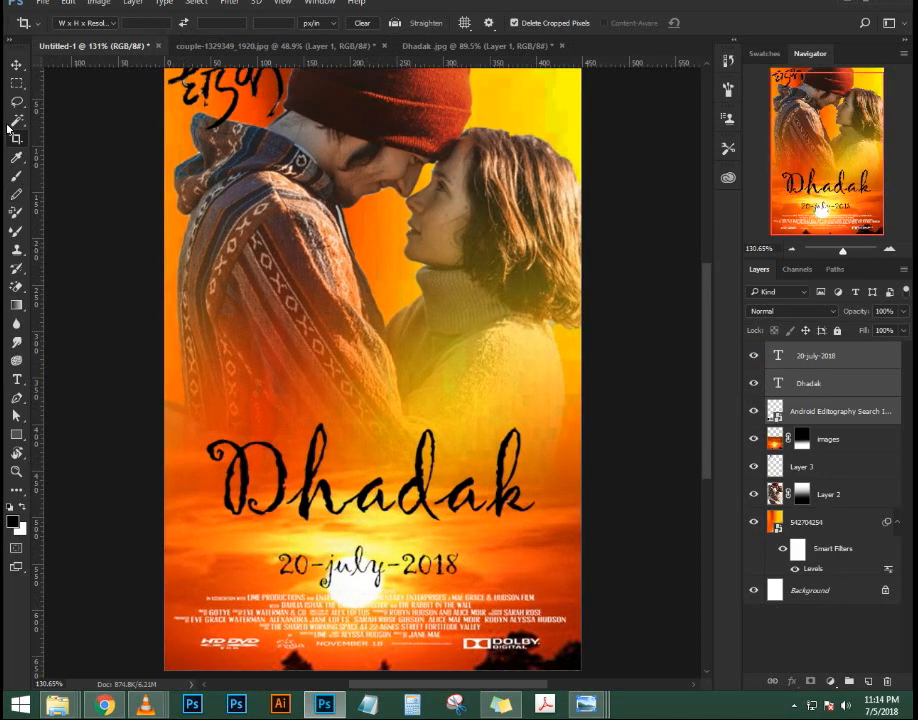
pyautogui.click(17, 66)
pyautogui.scroll(-1, 211, 289)
pyautogui.scroll(1, 211, 289)
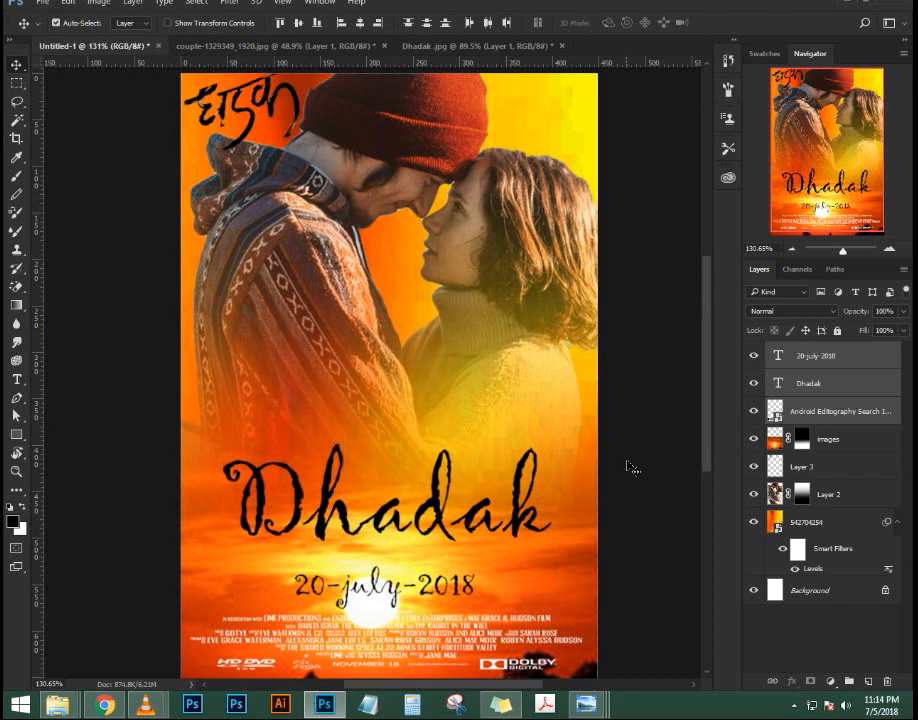
# Move the Dhadak title layer beneath the sunset images layer so the title blends into the sky
pyautogui.click(850, 356)
pyautogui.moveTo(840, 411); pyautogui.dragTo(815, 456)
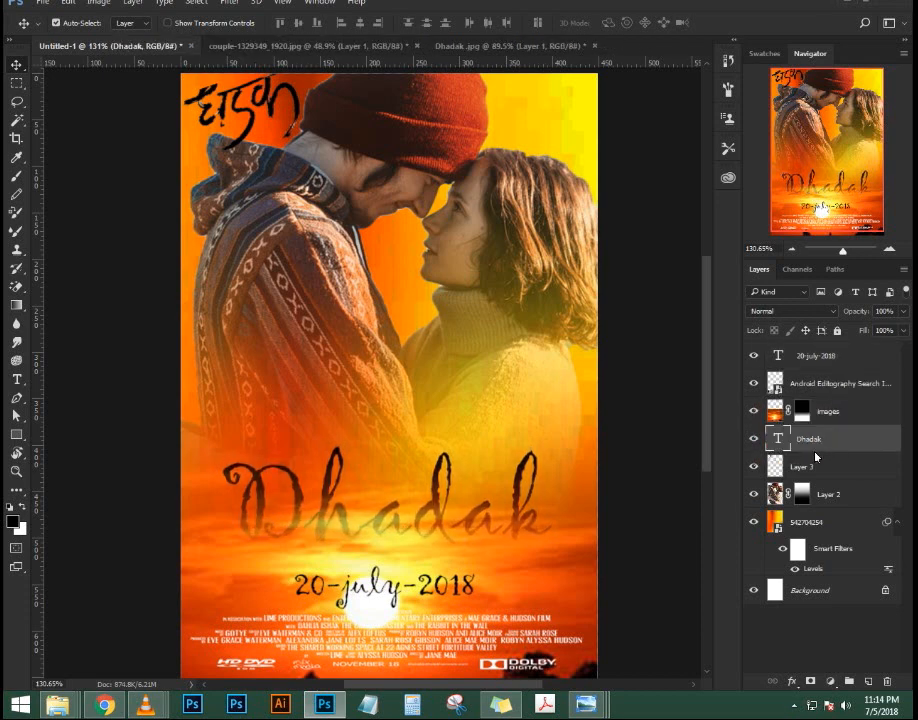
pyautogui.scroll(-1, 420, 402)
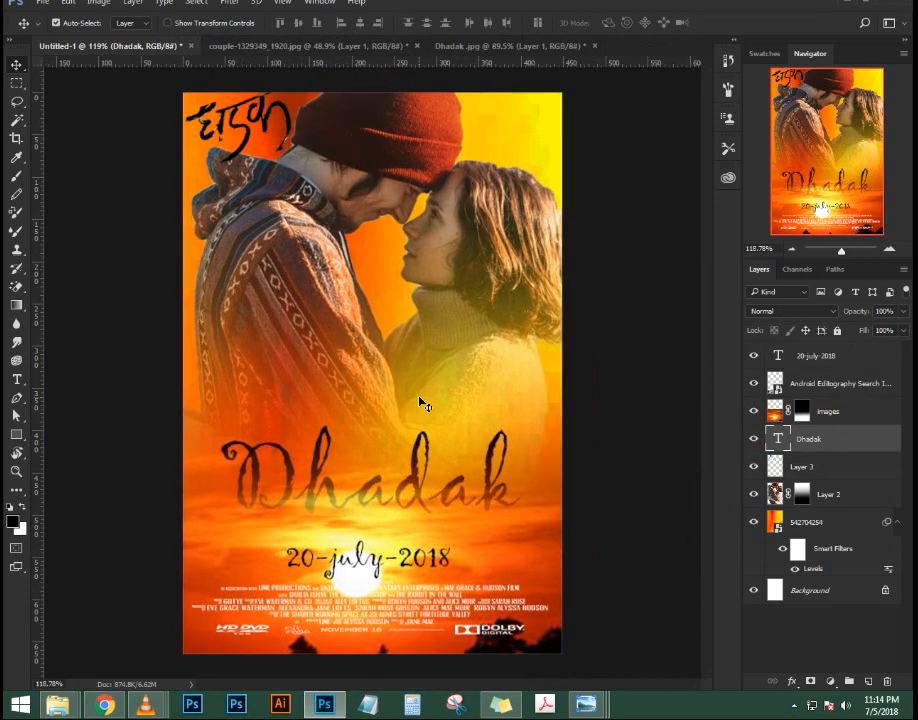
pyautogui.scroll(1, 420, 402)
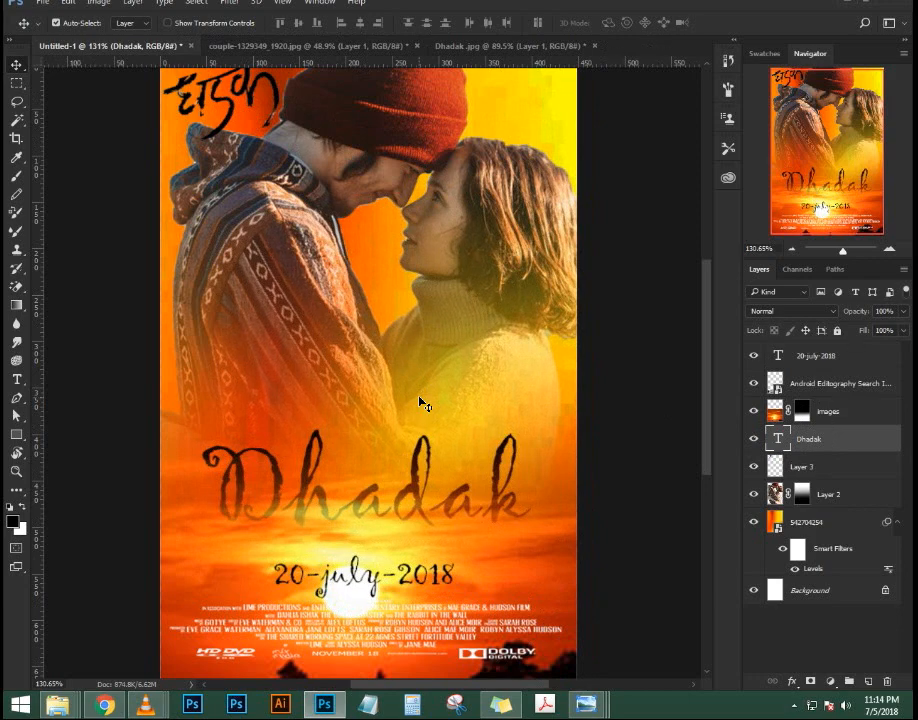
# Start saving a copy of the poster in JPEG format under the name "dhadak movie poster"
pyautogui.hotkey('ctrl', 'shift', 's')
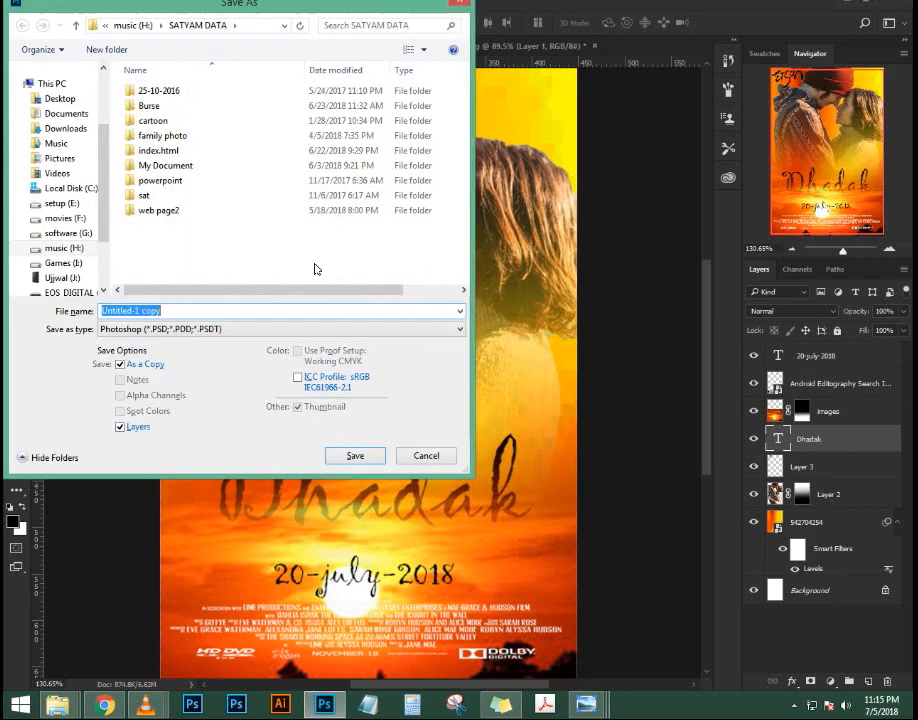
pyautogui.click(292, 329)
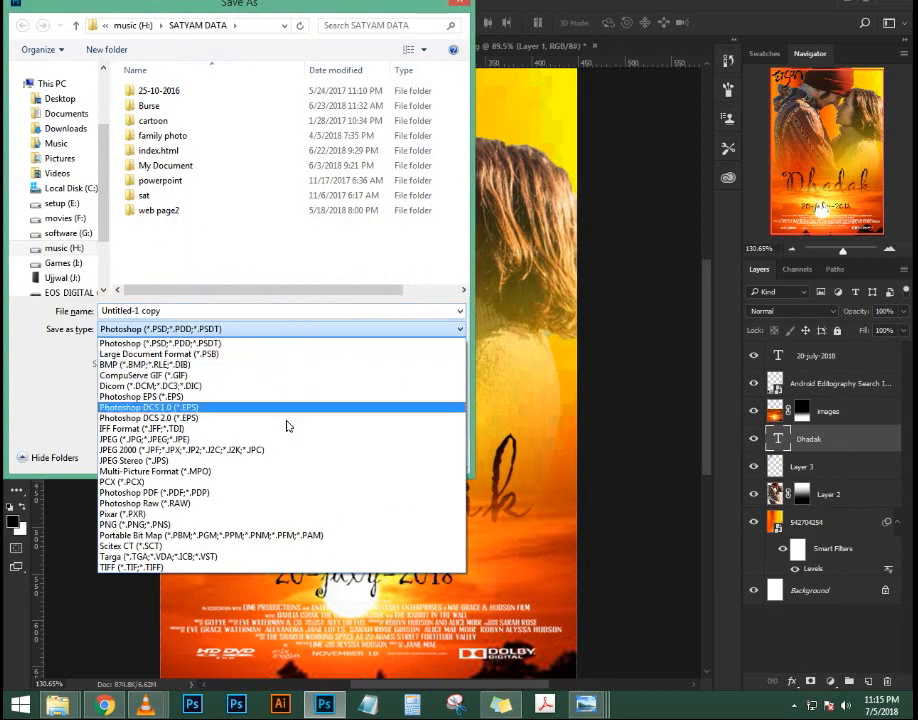
pyautogui.click(281, 447)
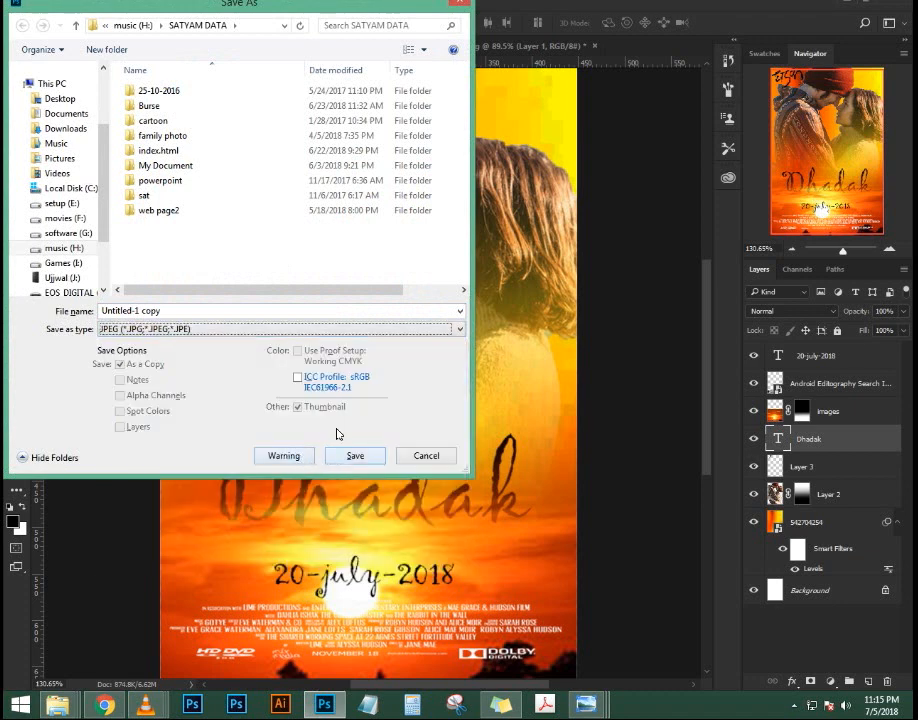
pyautogui.click(185, 310)
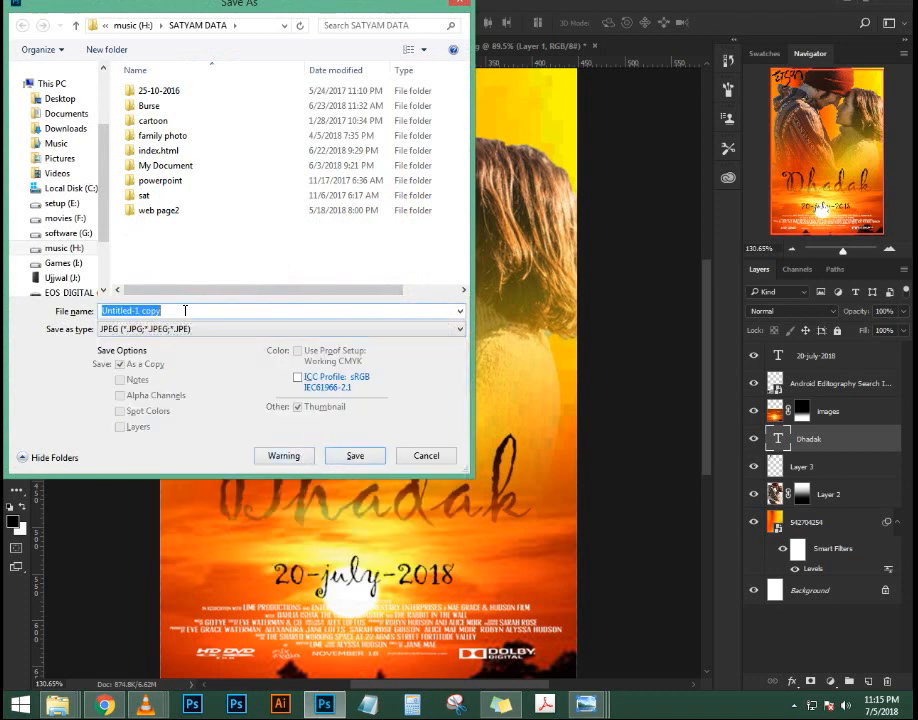
pyautogui.write('dhadak movie poster')
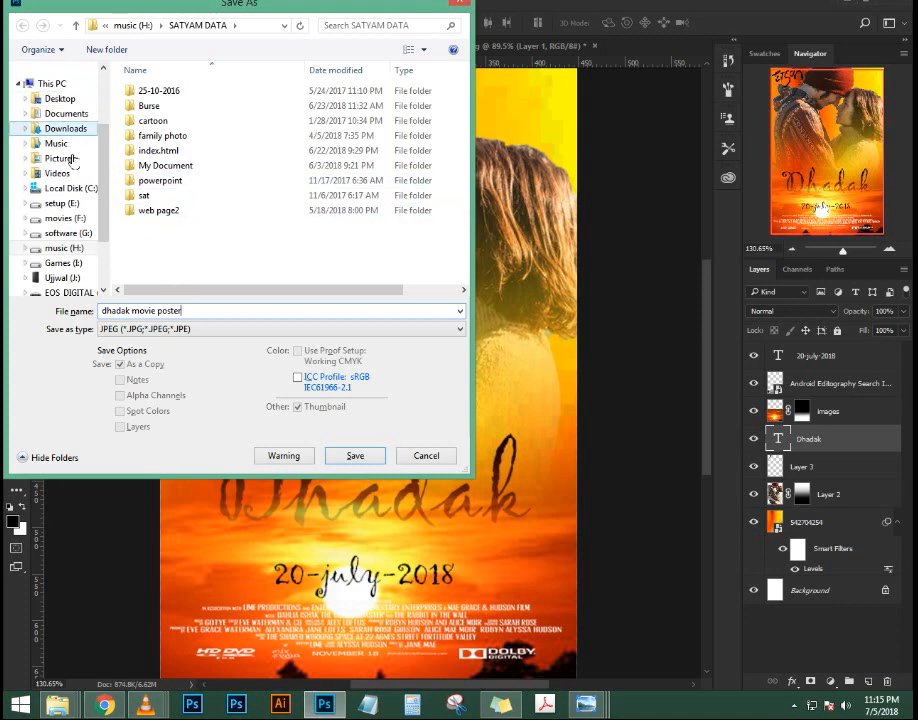
# Choose the "19-7-2017 Photoshop File work" folder inside index.html, switch the format to Photoshop PSD and save the copy there
pyautogui.click(67, 248)
pyautogui.doubleClick(160, 168)
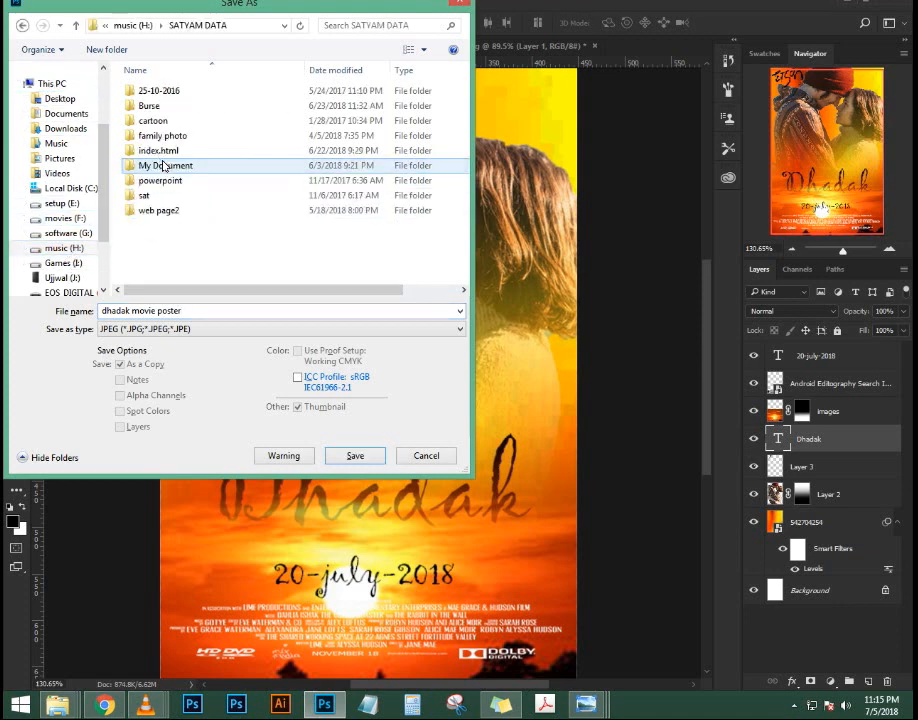
pyautogui.click(180, 153)
pyautogui.doubleClick(180, 156)
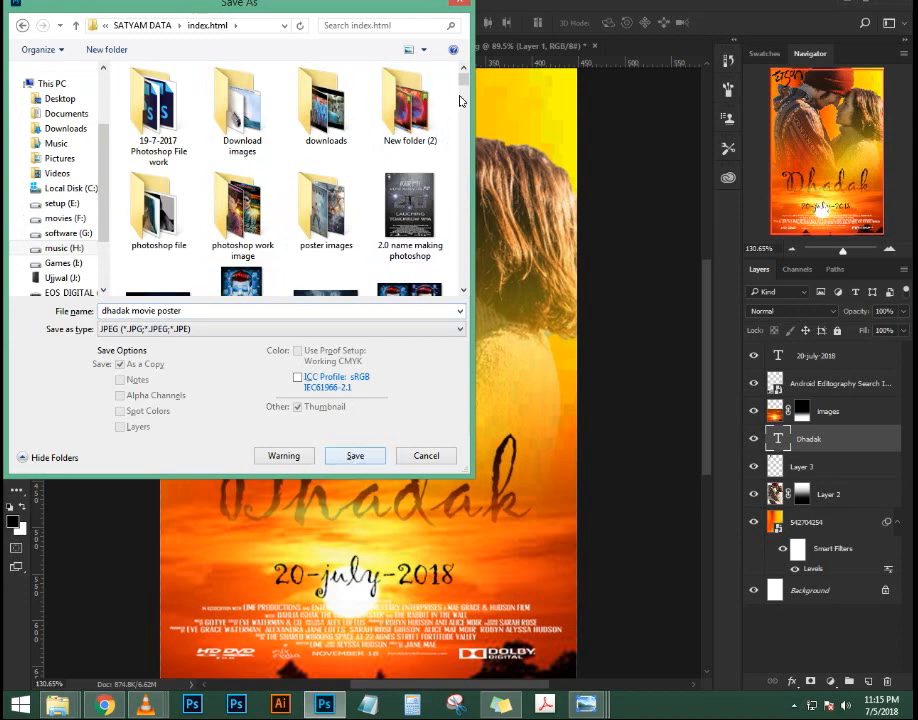
pyautogui.moveTo(464, 78); pyautogui.dragTo(465, 172)
pyautogui.scroll(10, 300, 170)
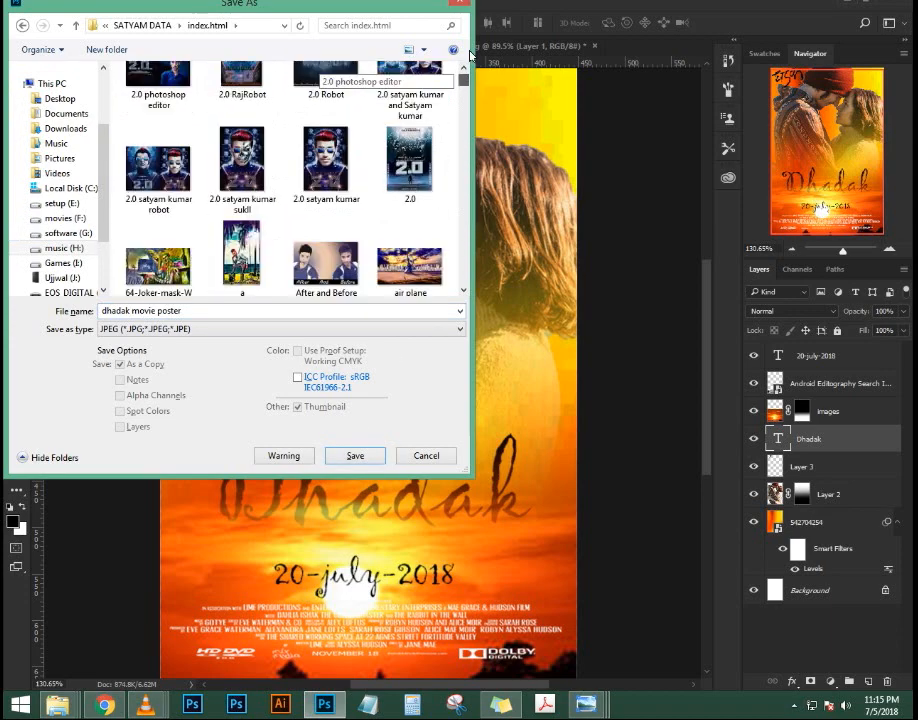
pyautogui.click(170, 103)
pyautogui.doubleClick(170, 103)
pyautogui.click(215, 329)
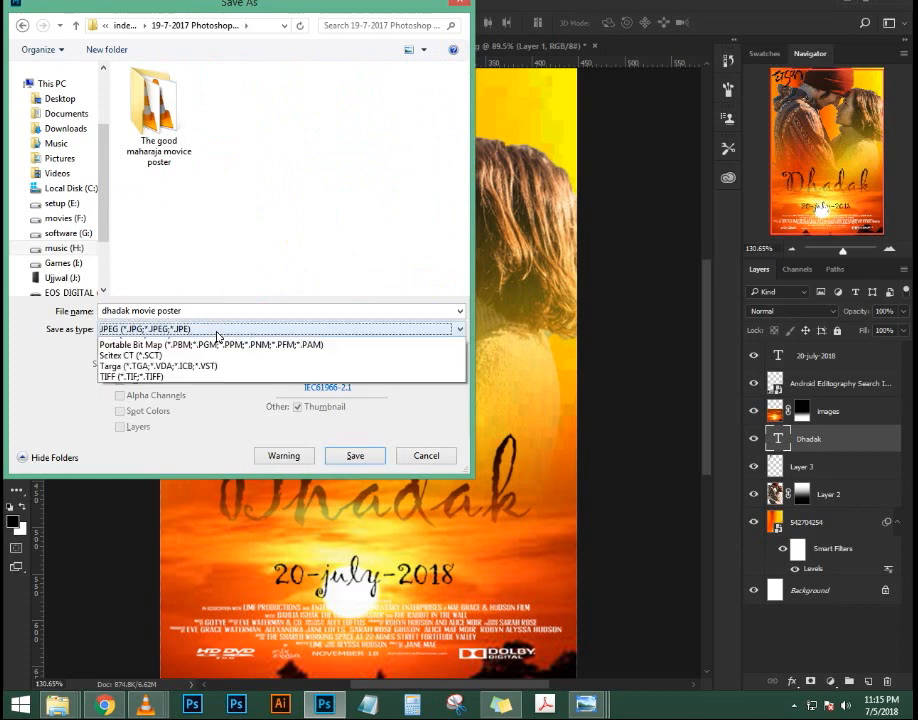
pyautogui.click(243, 366)
pyautogui.click(355, 455)
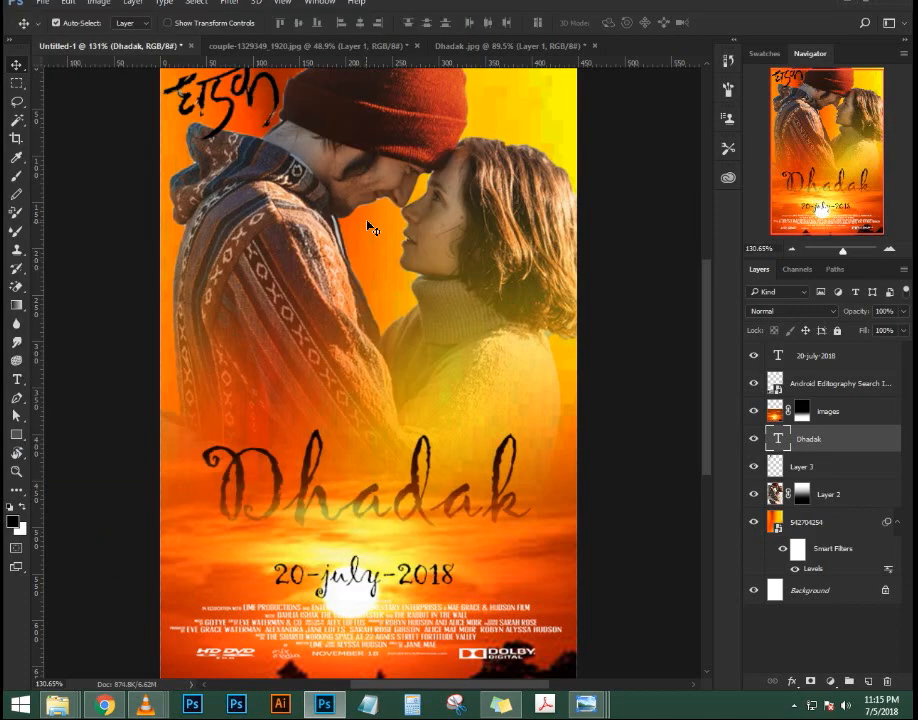
# Save a JPEG copy named "dhadak" in the index.html folder at quality 12 (Maximum) with the Baseline ("Standard") format
pyautogui.hotkey('ctrl', 'shift', 's')
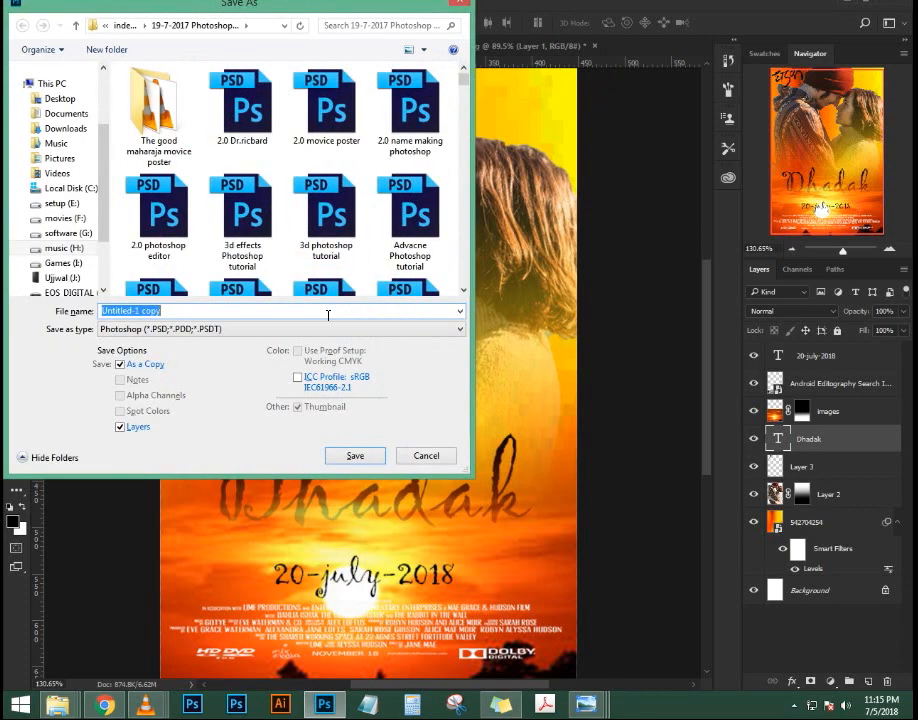
pyautogui.click(323, 330)
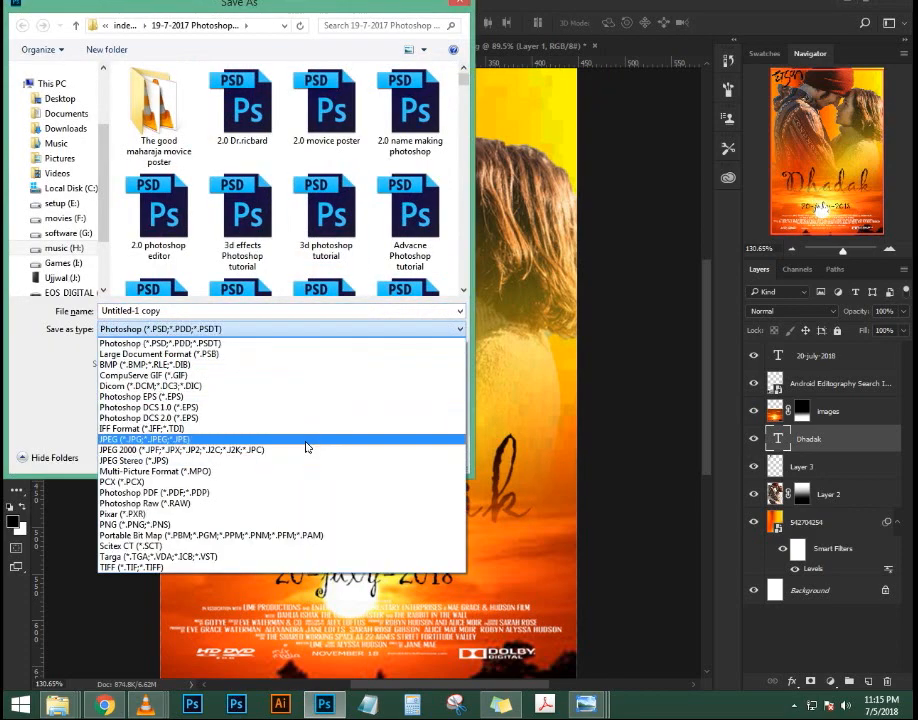
pyautogui.click(307, 440)
pyautogui.click(121, 26)
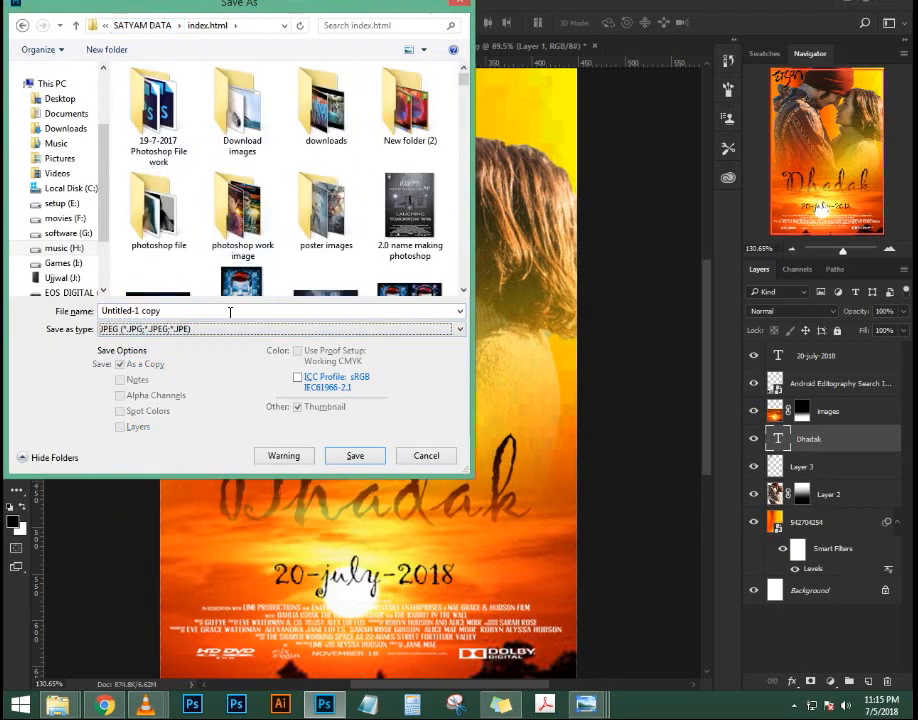
pyautogui.click(234, 311)
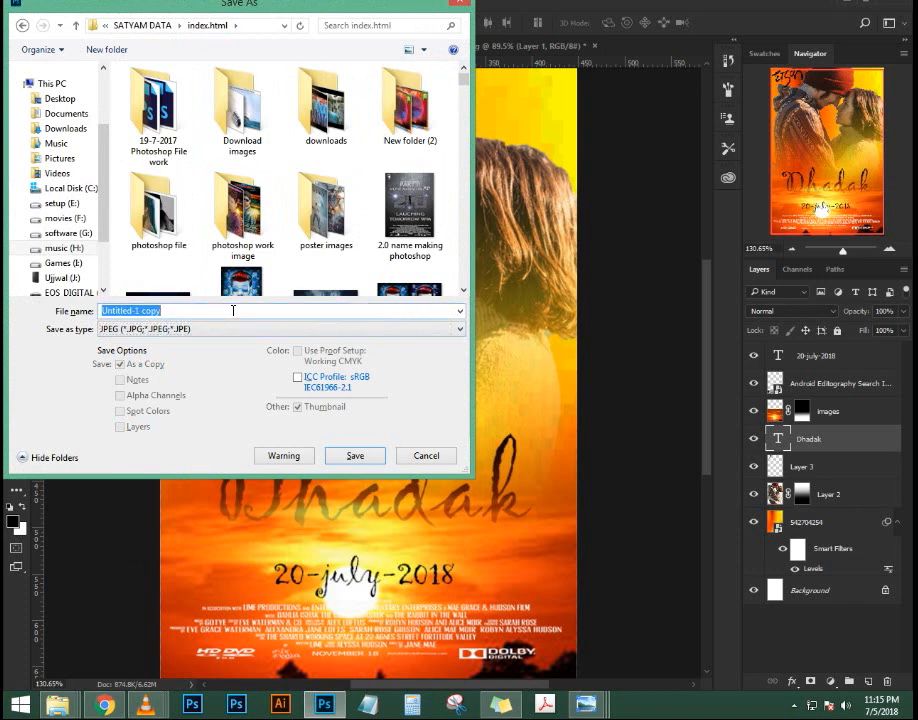
pyautogui.write('dhadak')
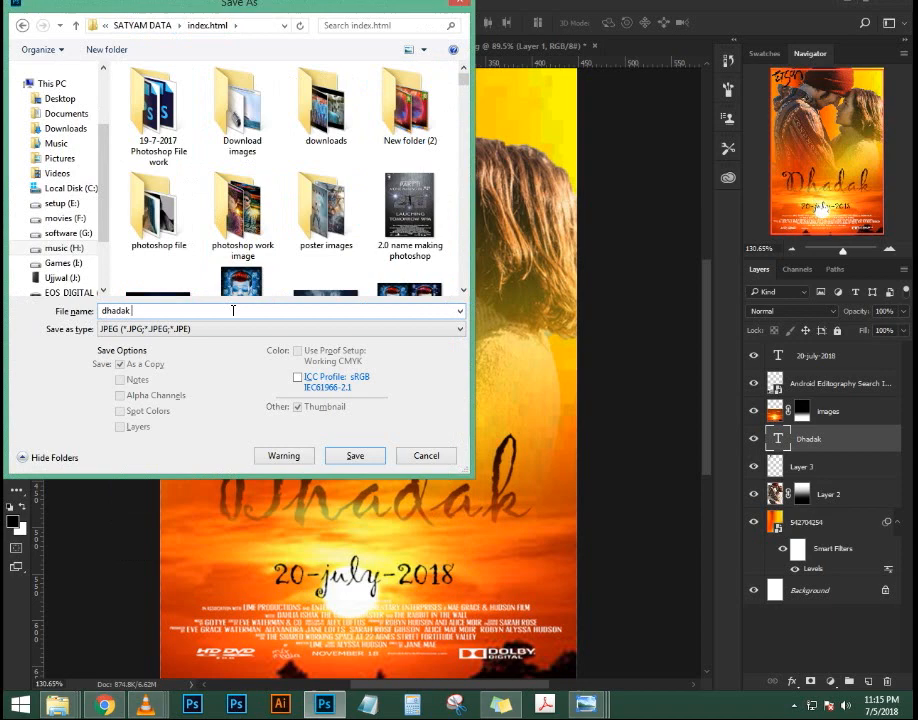
pyautogui.press('Return')
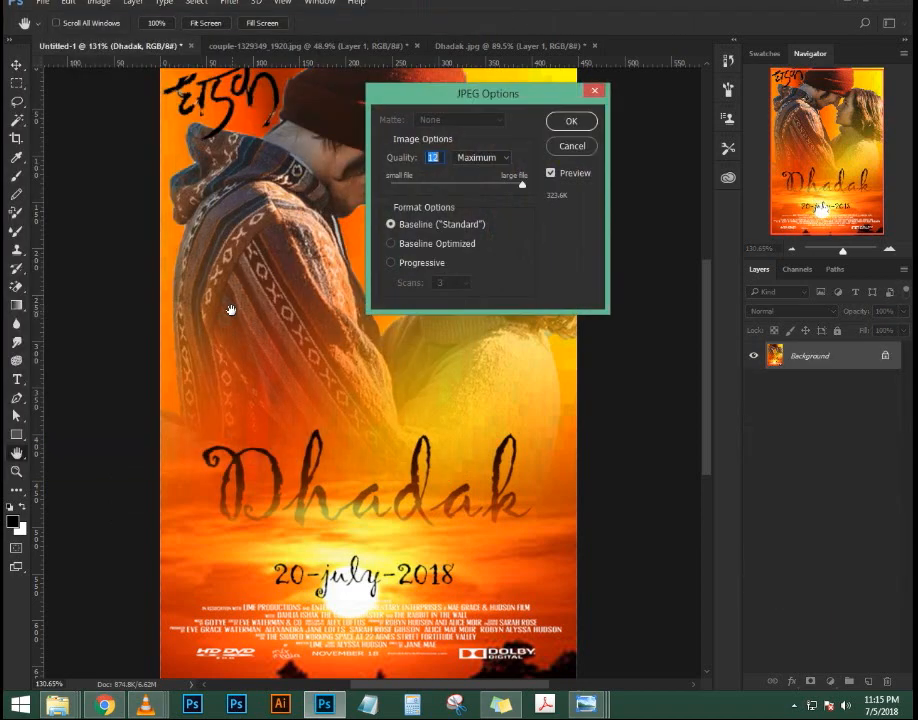
pyautogui.click(578, 121)
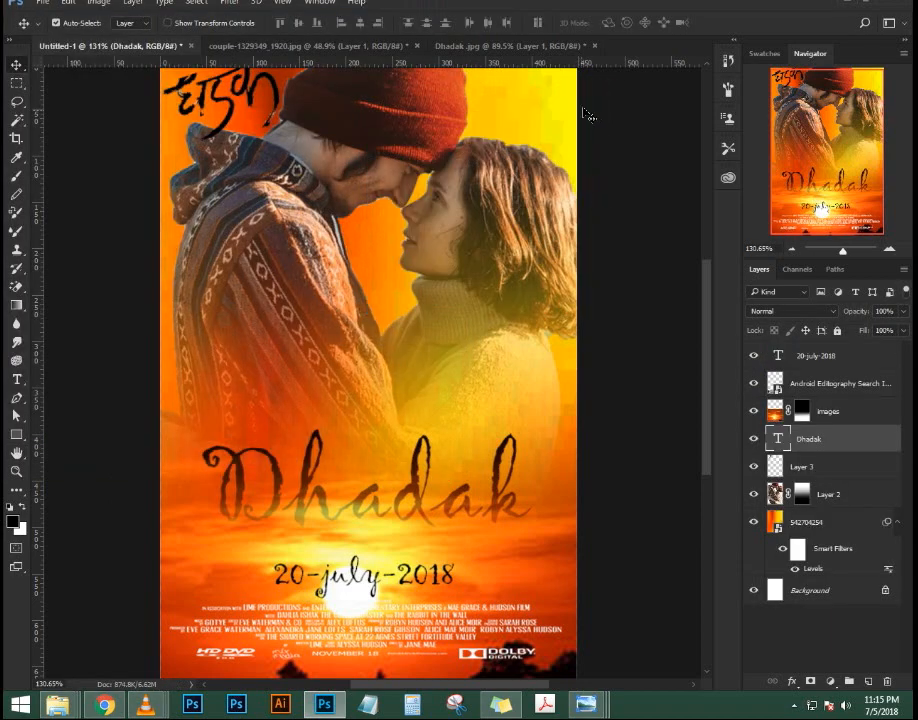